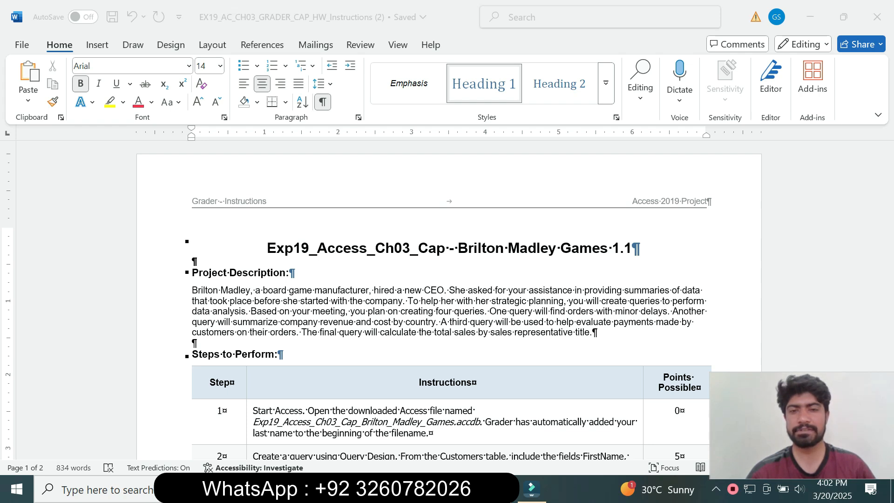
Highlight the step 1 instruction text in yellow in the project instructions table.
{"action": "left_click_drag", "start_coordinate": [888, 181], "coordinate": [888, 196]}
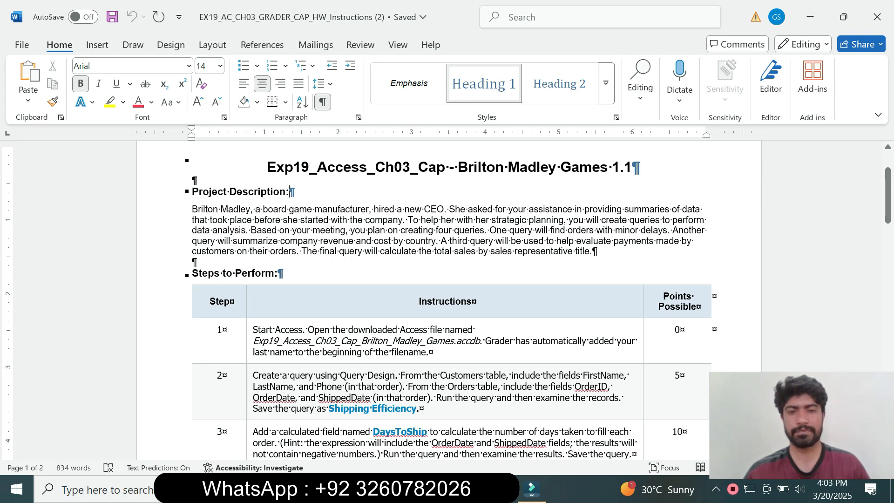
{"action": "left_click_drag", "start_coordinate": [888, 186], "coordinate": [888, 206]}
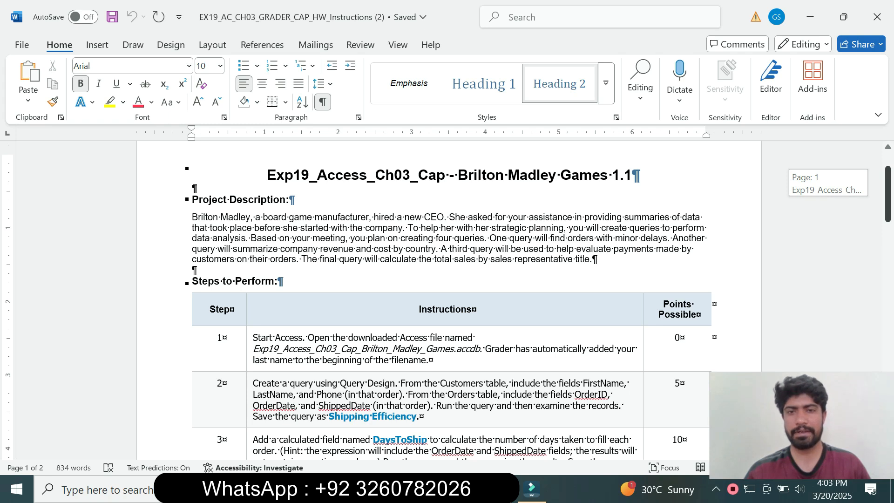
{"action": "left_click_drag", "start_coordinate": [889, 206], "coordinate": [888, 220]}
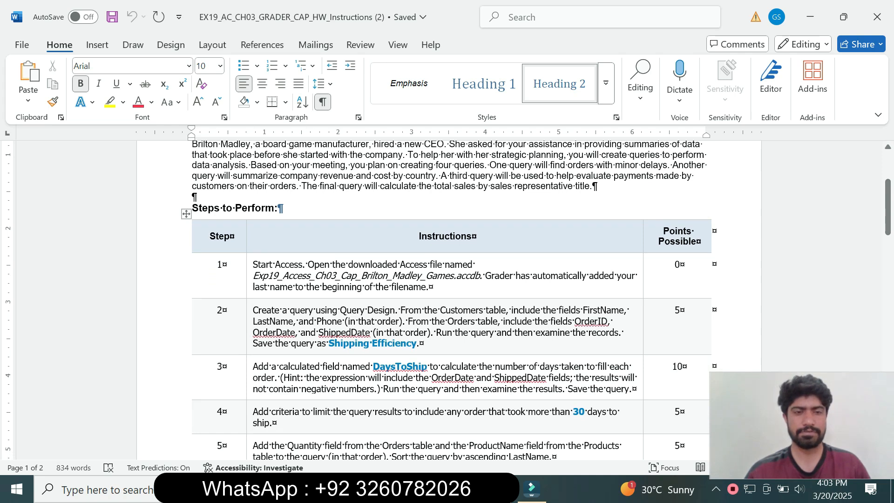
{"action": "triple_click", "coordinate": [254, 277]}
{"action": "left_click", "coordinate": [315, 265]}
{"action": "left_click", "coordinate": [306, 310]}
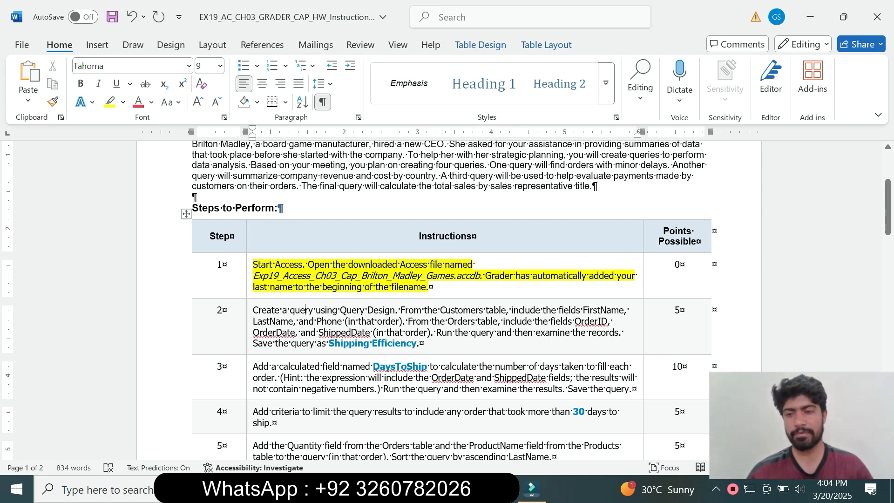
Remove the highlight colour from the step 1 instruction text in the Word document.
{"action": "key", "text": "alt+Tab"}
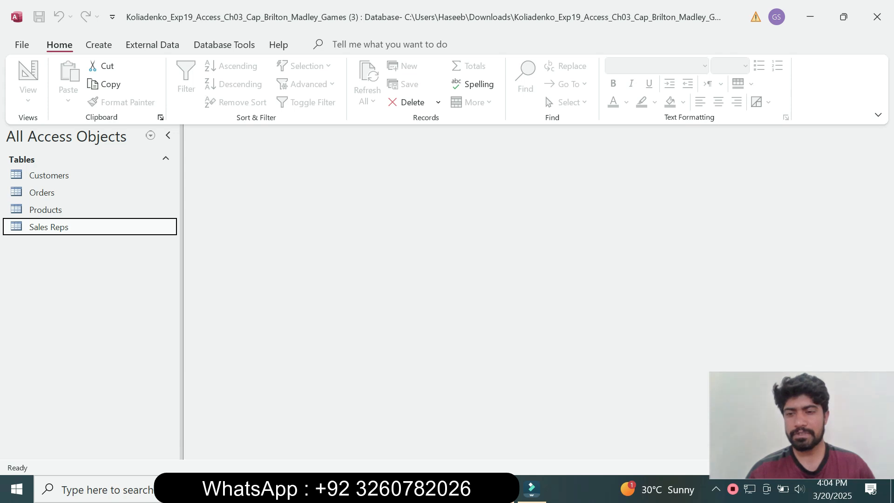
{"action": "key", "text": "alt+Tab"}
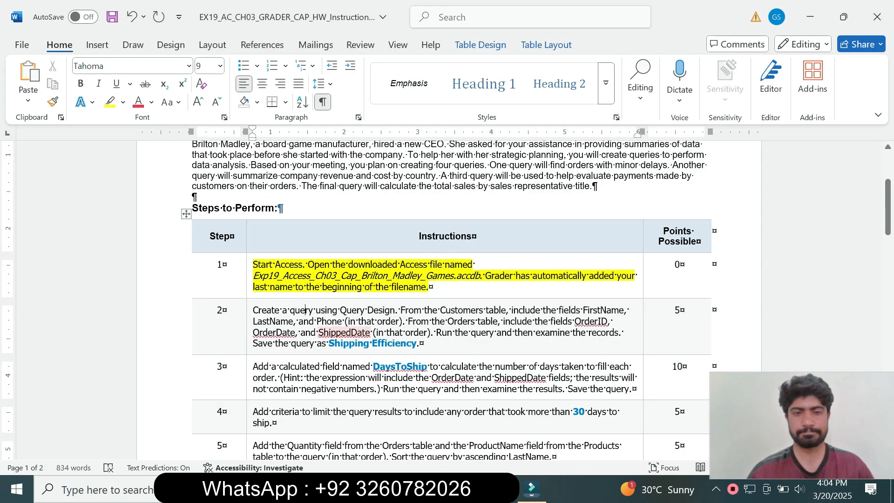
{"action": "left_click", "coordinate": [250, 276]}
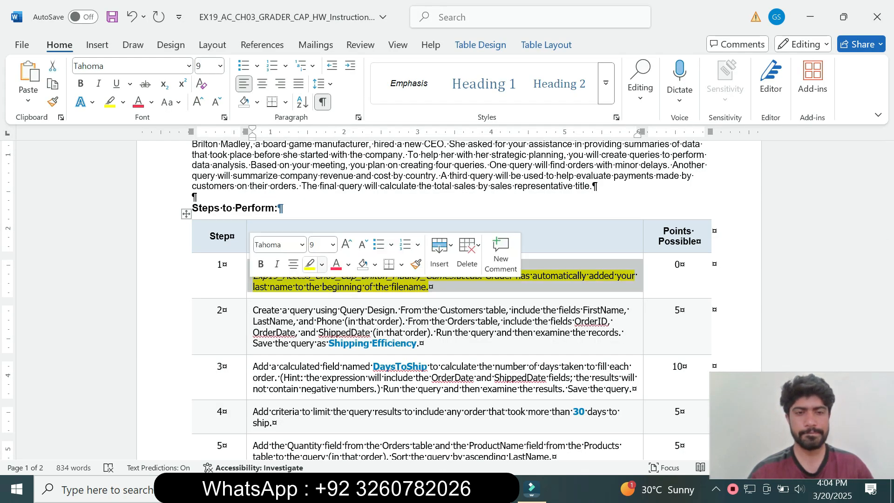
{"action": "left_click", "coordinate": [322, 265]}
{"action": "left_click", "coordinate": [345, 377]}
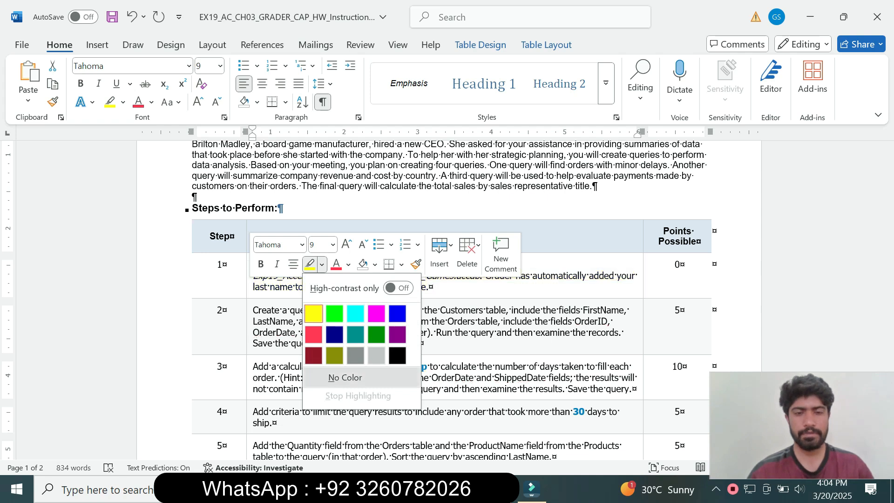
Set the step 2 instruction text to font size 11 and highlight it in cyan.
{"action": "scroll", "coordinate": [447, 299], "scroll_direction": "down", "scroll_amount": 3}
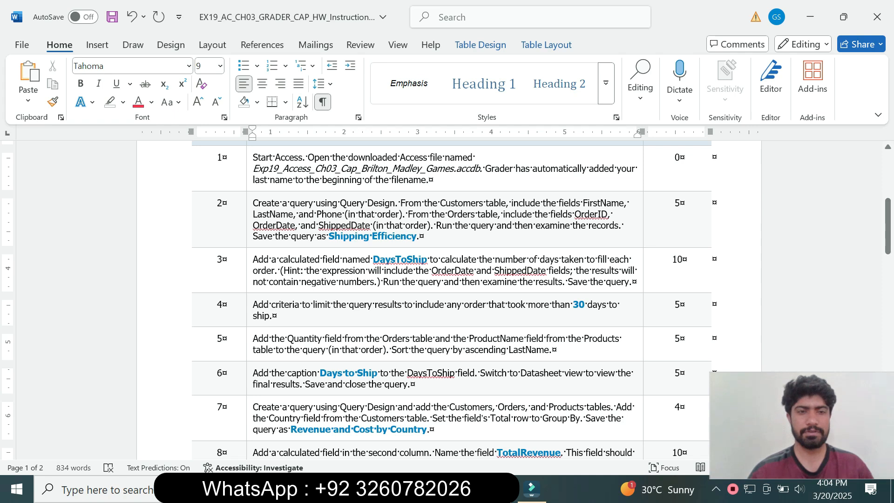
{"action": "left_click", "coordinate": [249, 236]}
{"action": "left_click", "coordinate": [334, 197]}
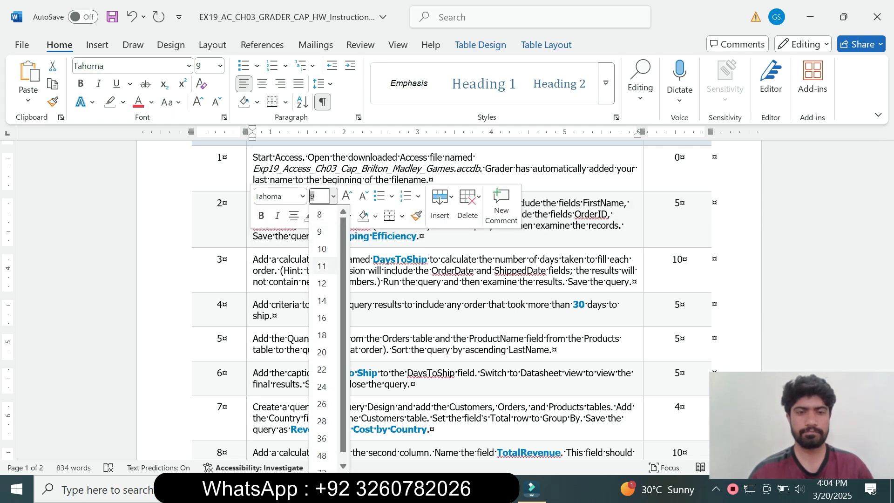
{"action": "left_click", "coordinate": [322, 266]}
{"action": "left_click", "coordinate": [322, 217]}
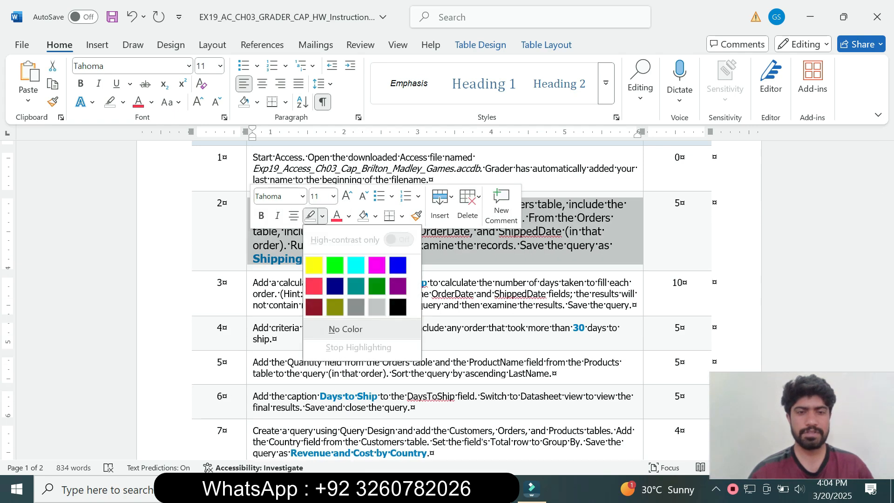
{"action": "left_click", "coordinate": [356, 265]}
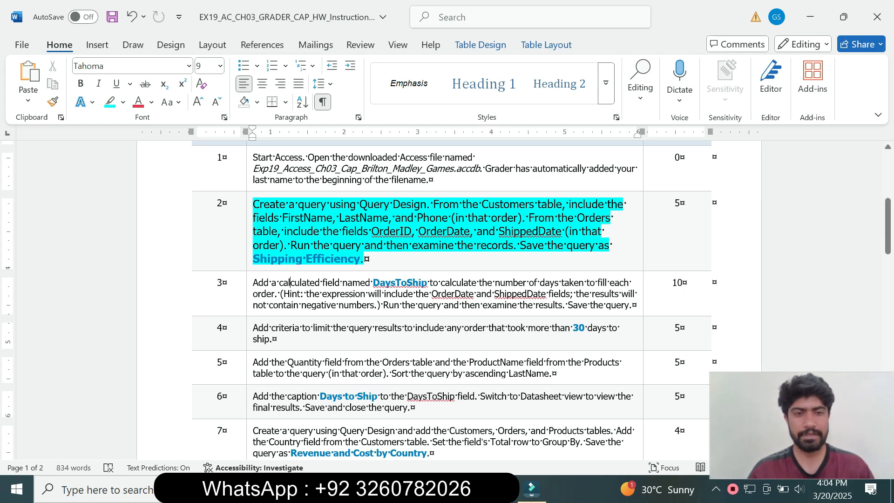
Switch to the Brilton Madley Games database in Access and start a new query with Query Design.
{"action": "left_click_drag", "start_coordinate": [253, 205], "coordinate": [427, 205]}
{"action": "key", "text": "alt+Tab"}
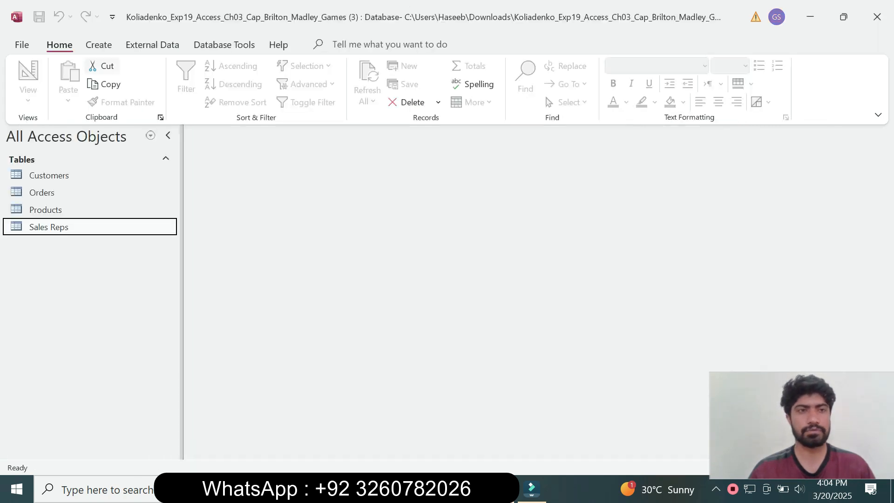
{"action": "left_click", "coordinate": [98, 45]}
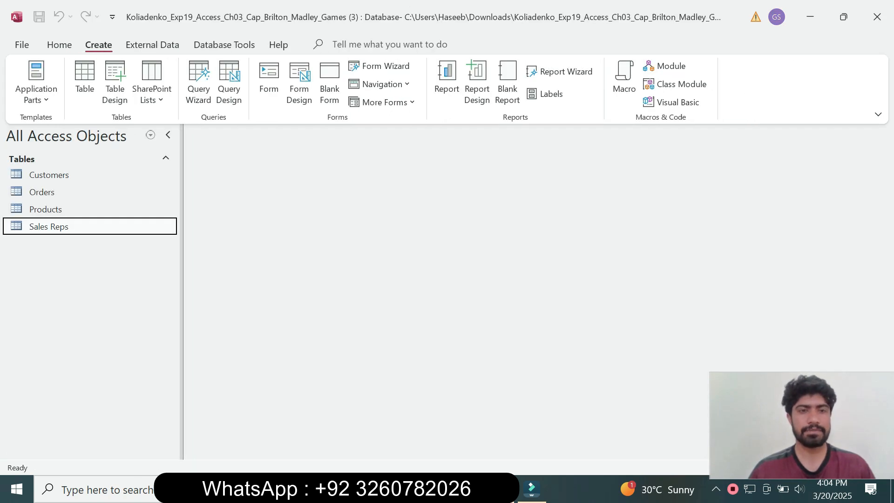
{"action": "key", "text": "alt+Tab"}
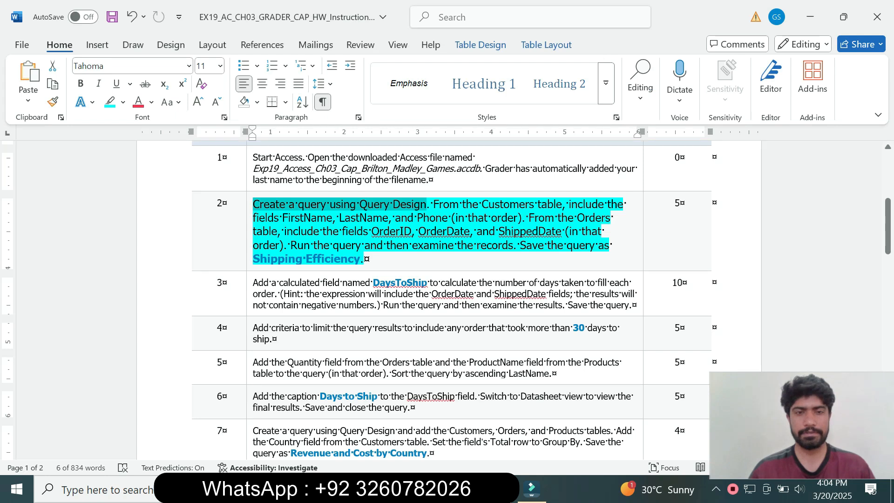
{"action": "left_click_drag", "start_coordinate": [359, 205], "coordinate": [401, 205]}
{"action": "key", "text": "alt+Tab"}
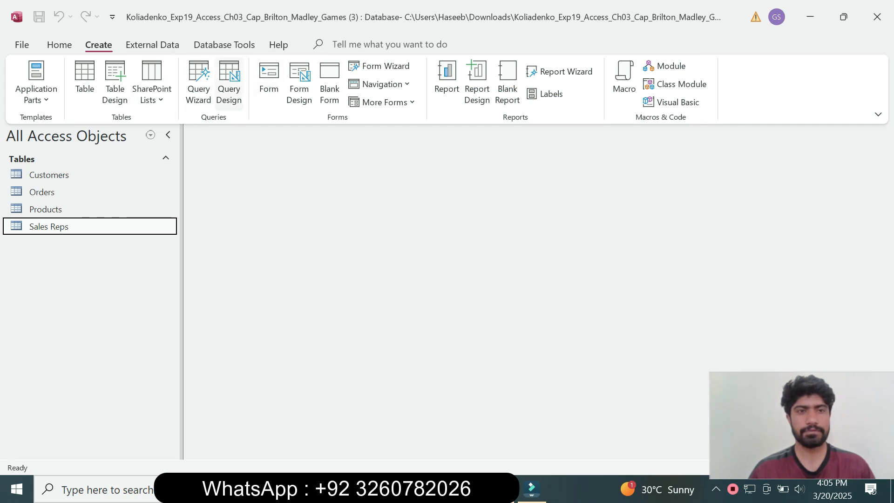
{"action": "left_click", "coordinate": [228, 83]}
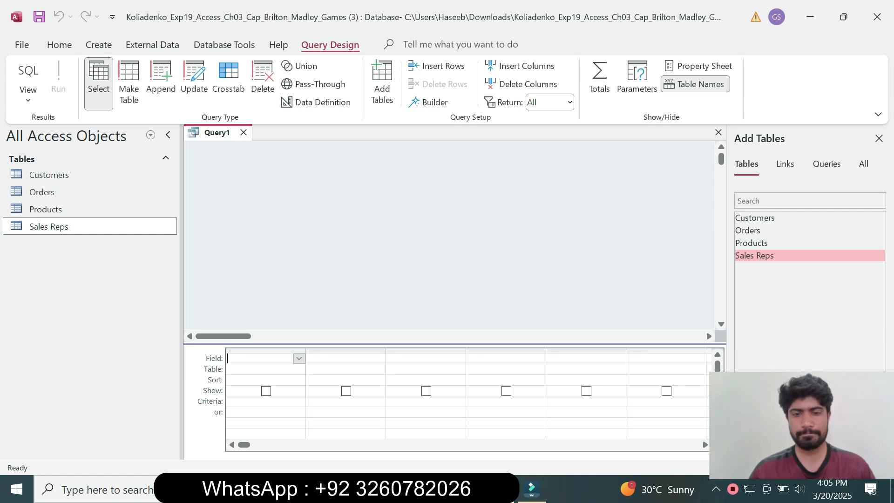
Add the Customers table to the query and lengthen its field list to show all fields.
{"action": "key", "text": "alt+Tab"}
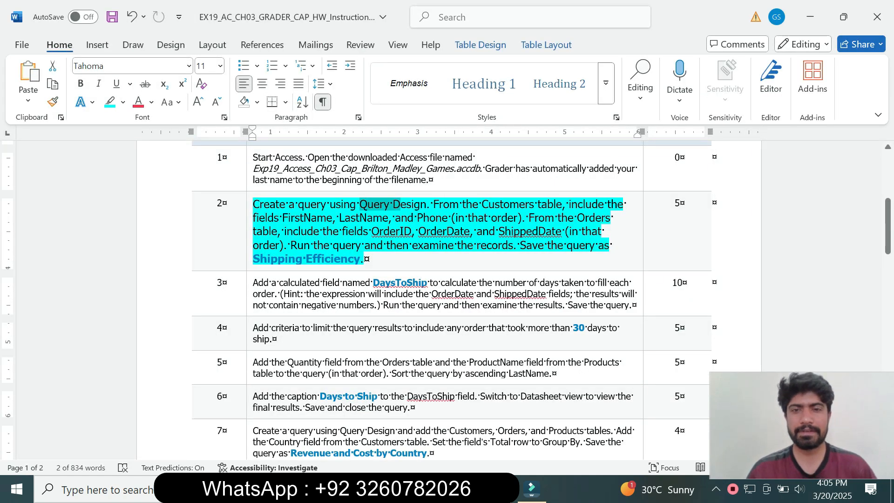
{"action": "left_click", "coordinate": [441, 205]}
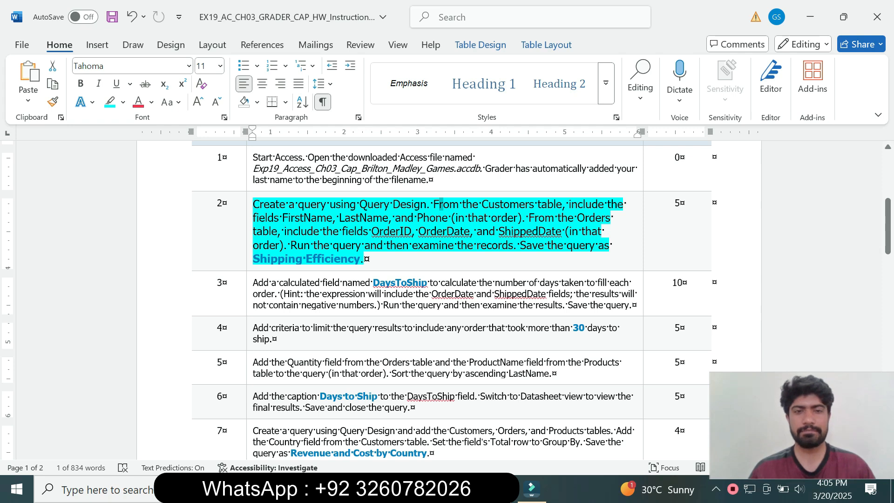
{"action": "mouse_move", "coordinate": [532, 489]}
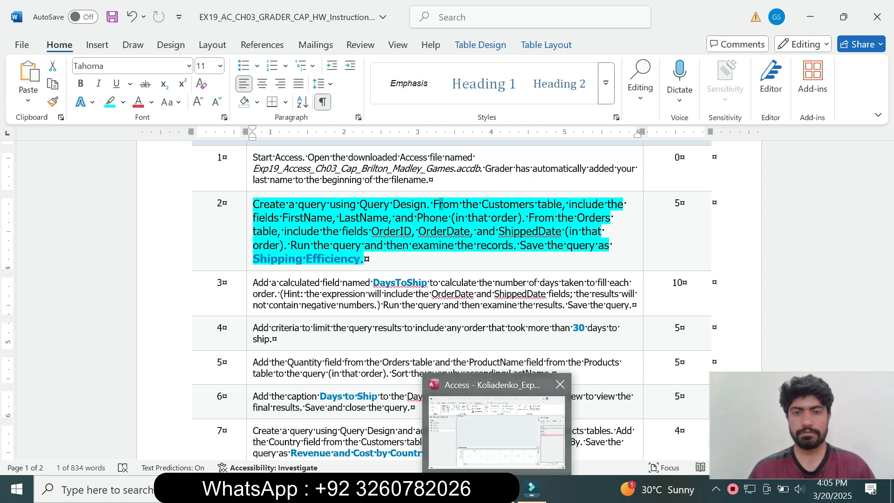
{"action": "left_click", "coordinate": [497, 434]}
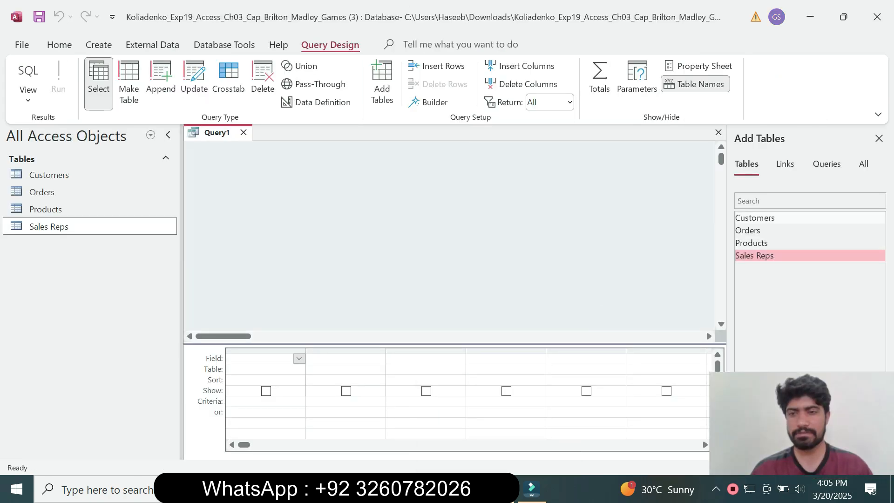
{"action": "double_click", "coordinate": [755, 218]}
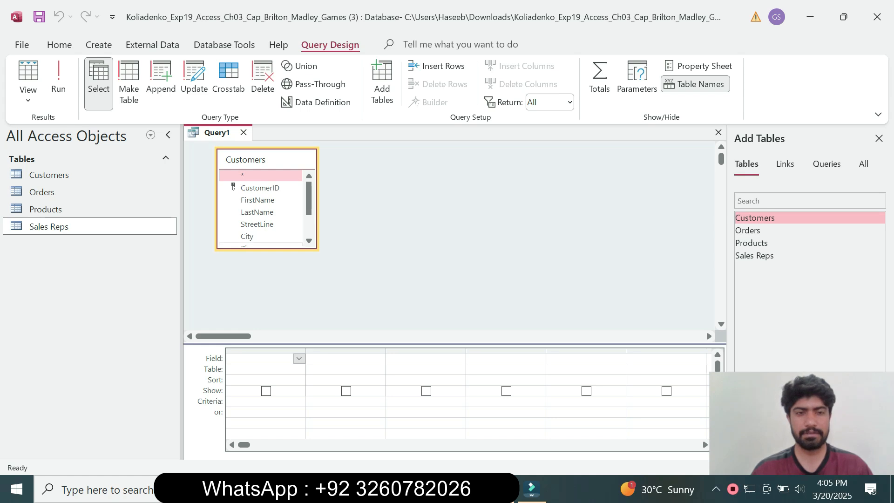
{"action": "left_click_drag", "start_coordinate": [266, 250], "coordinate": [267, 302]}
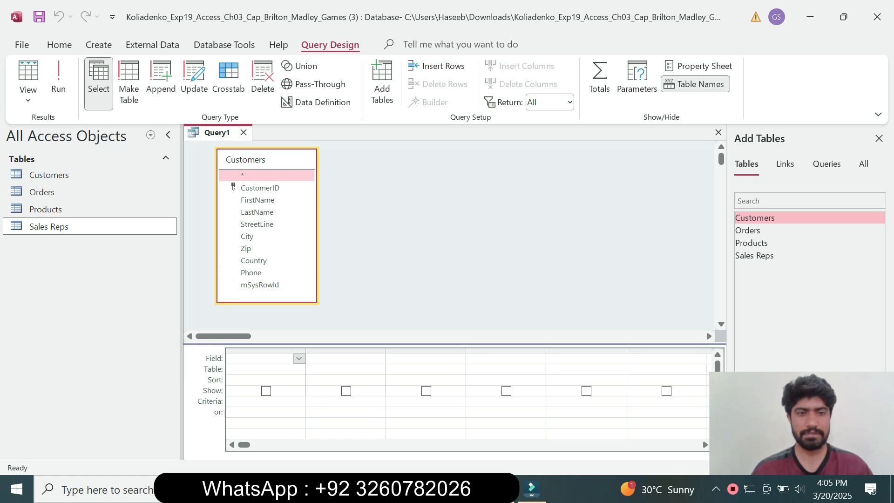
Add the FirstName, LastName and Phone fields from the Customers table to the query grid, in that order.
{"action": "key", "text": "alt+Tab"}
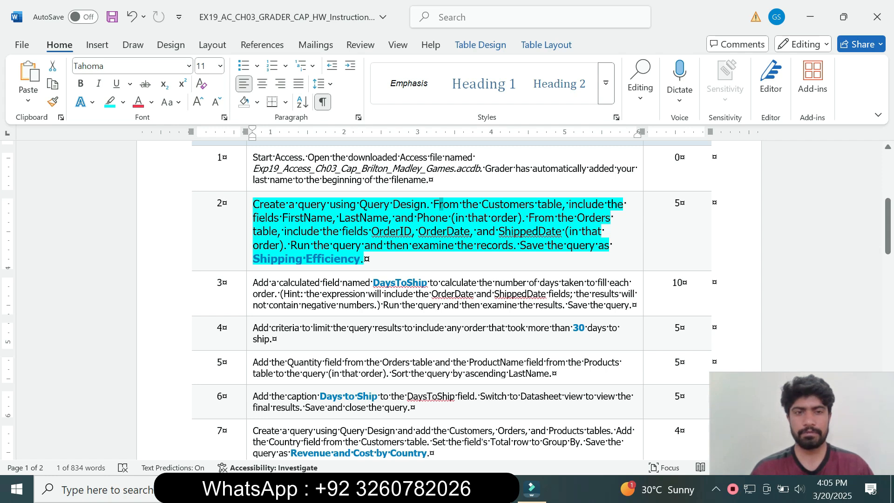
{"action": "left_click_drag", "start_coordinate": [253, 217], "coordinate": [450, 218]}
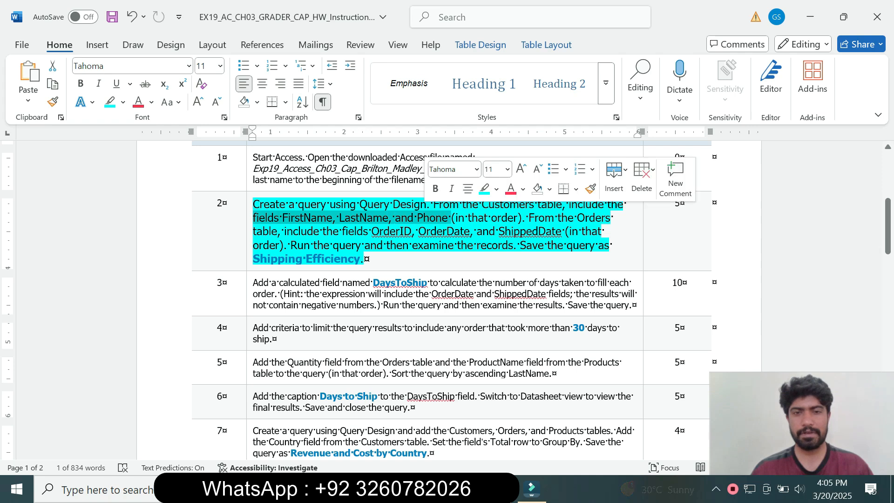
{"action": "key", "text": "alt+Tab"}
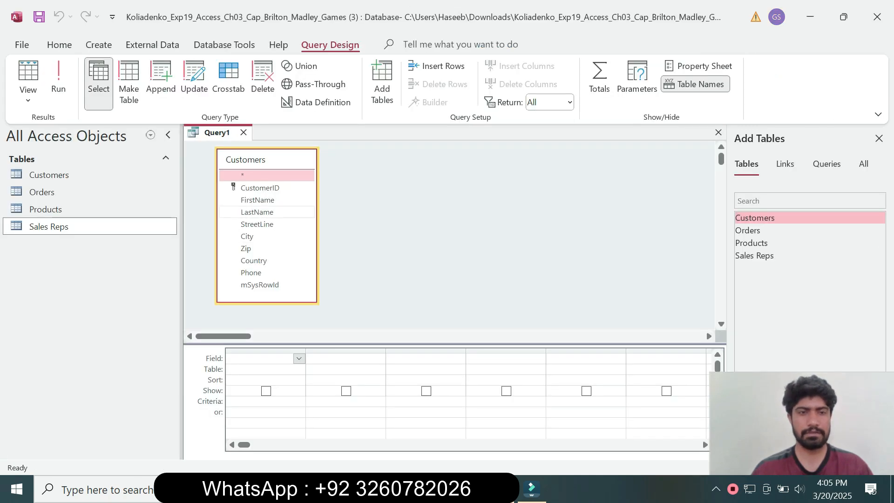
{"action": "double_click", "coordinate": [258, 200]}
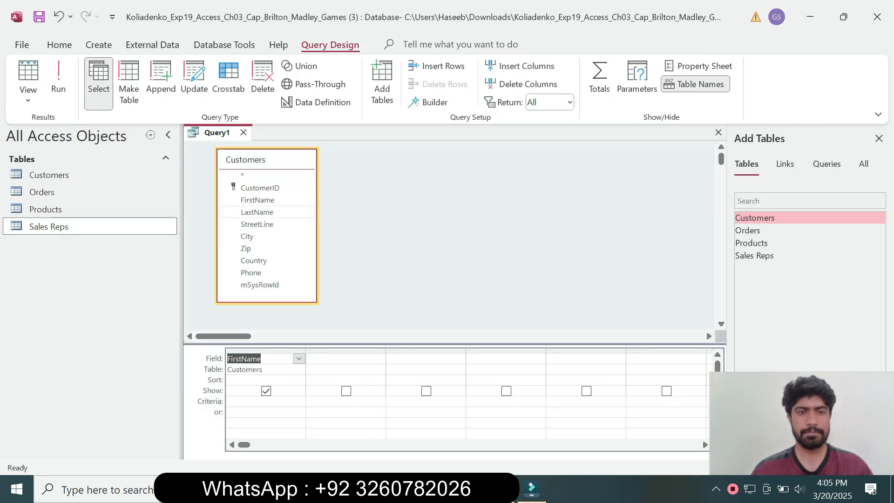
{"action": "double_click", "coordinate": [257, 212]}
{"action": "key", "text": "alt+Tab"}
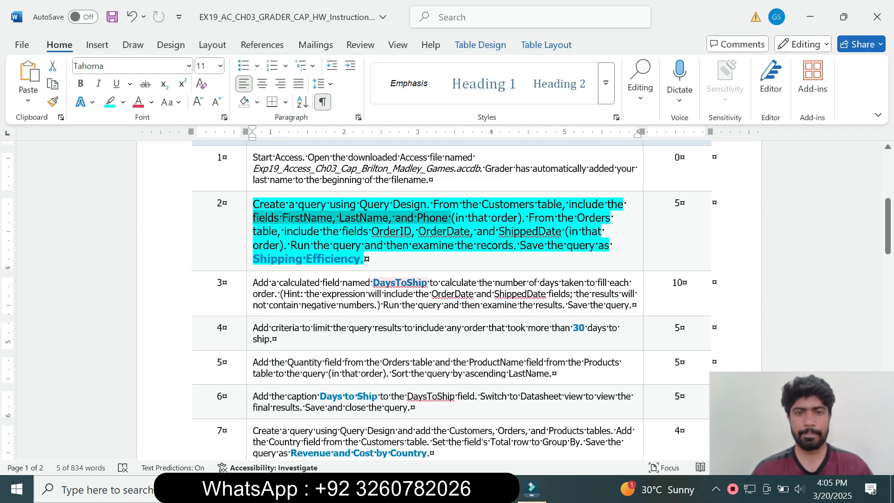
{"action": "key", "text": "alt+Tab"}
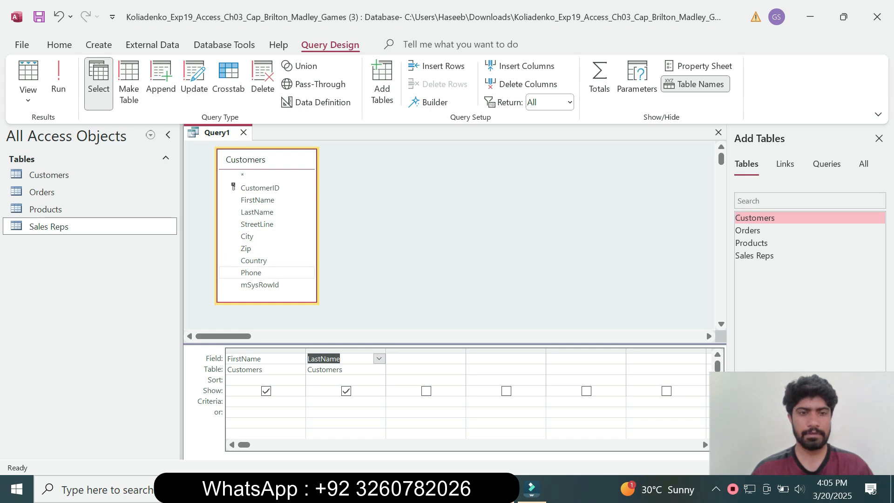
{"action": "double_click", "coordinate": [251, 272]}
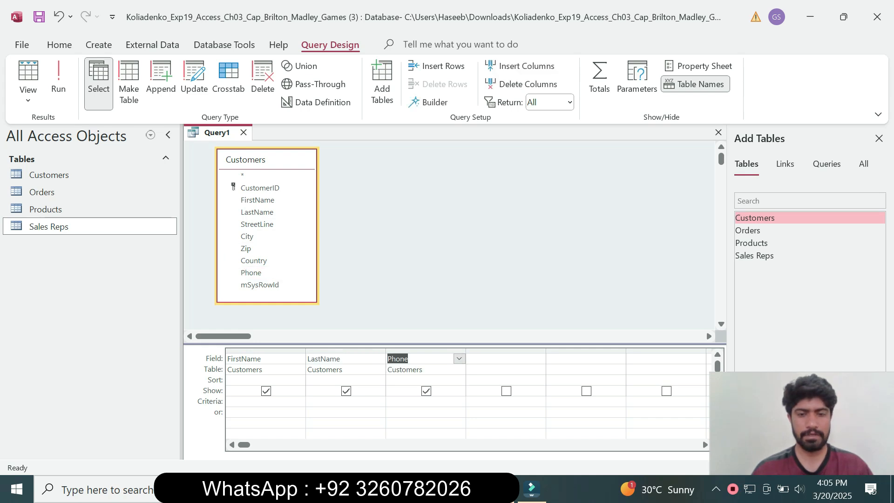
Add the Orders table to the query and lengthen its field list to show all fields.
{"action": "key", "text": "alt+Tab"}
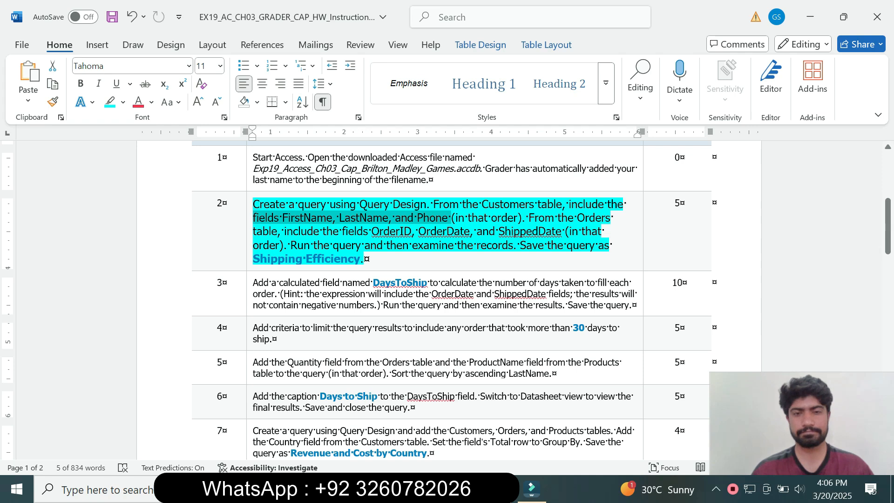
{"action": "key", "text": "alt+Tab"}
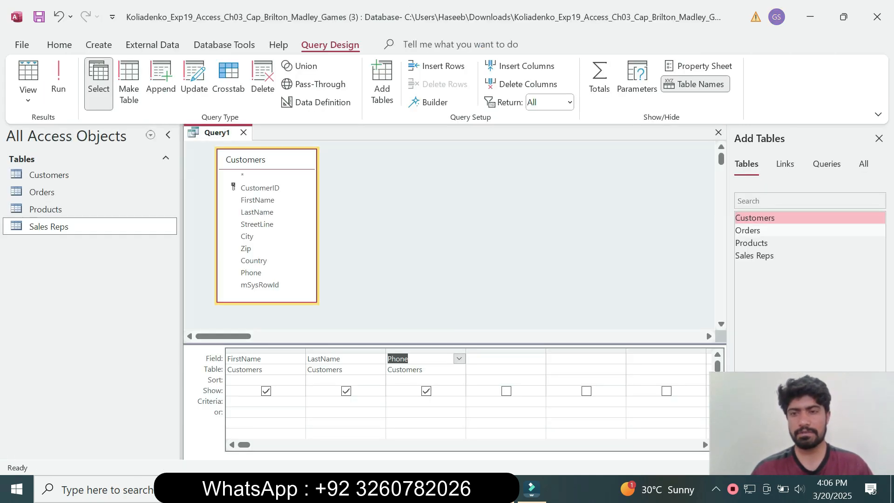
{"action": "double_click", "coordinate": [747, 230]}
{"action": "key", "text": "alt+Tab"}
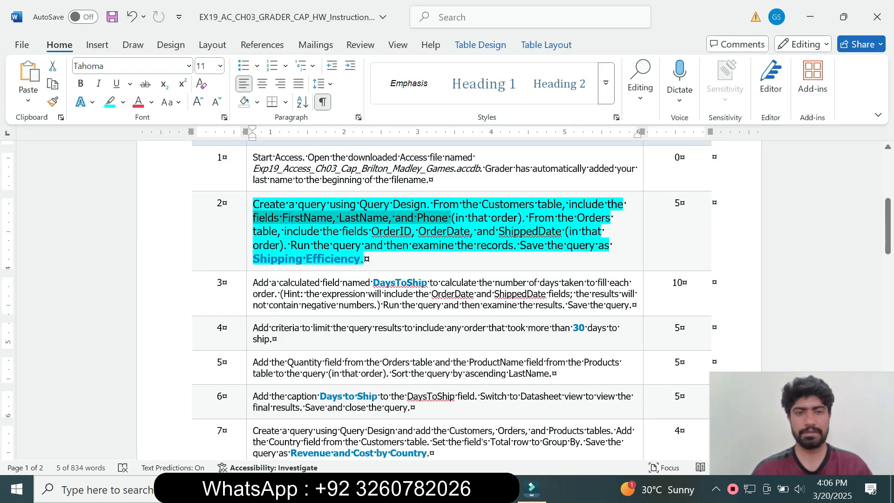
{"action": "left_click_drag", "start_coordinate": [343, 231], "coordinate": [471, 231]}
{"action": "key", "text": "alt+Tab"}
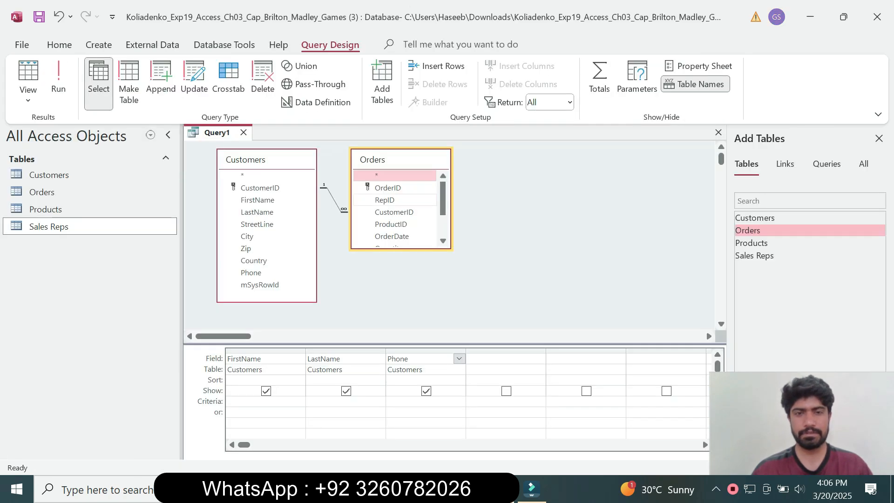
{"action": "left_click_drag", "start_coordinate": [401, 249], "coordinate": [400, 304]}
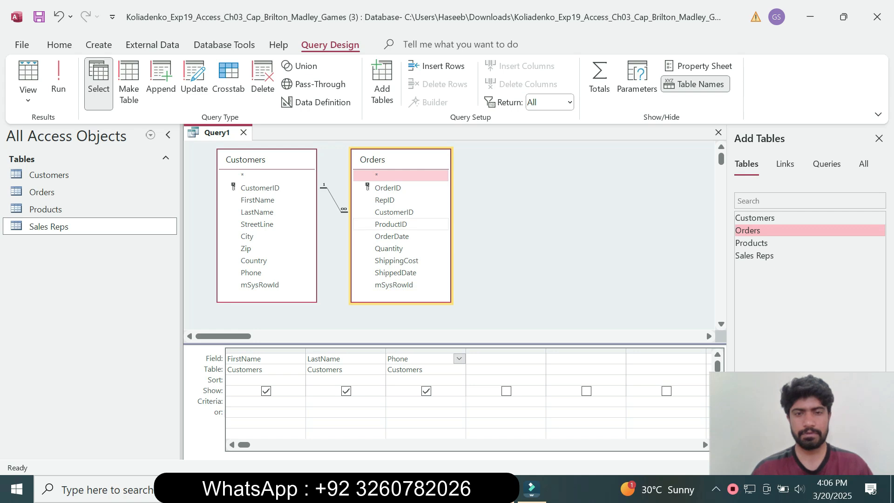
Add the OrderID, OrderDate and ShippedDate fields from the Orders table to the query grid, in that order, following the Word instructions.
{"action": "key", "text": "alt+Tab"}
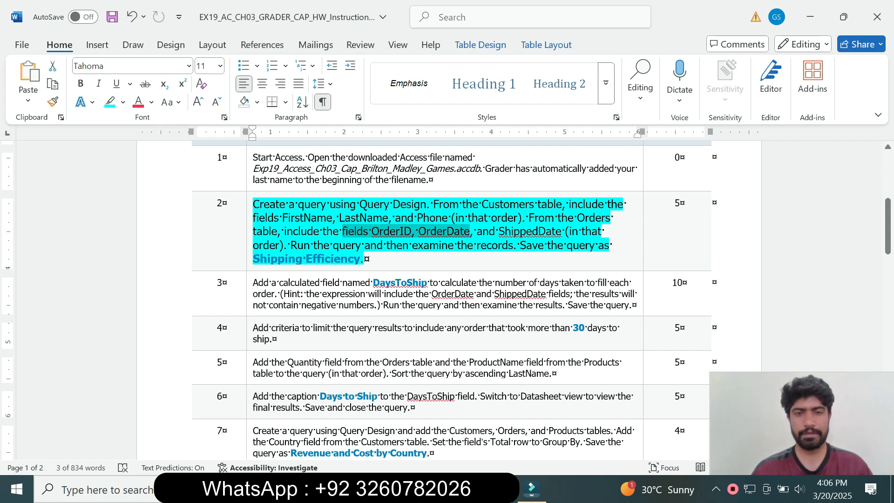
{"action": "key", "text": "alt+Tab"}
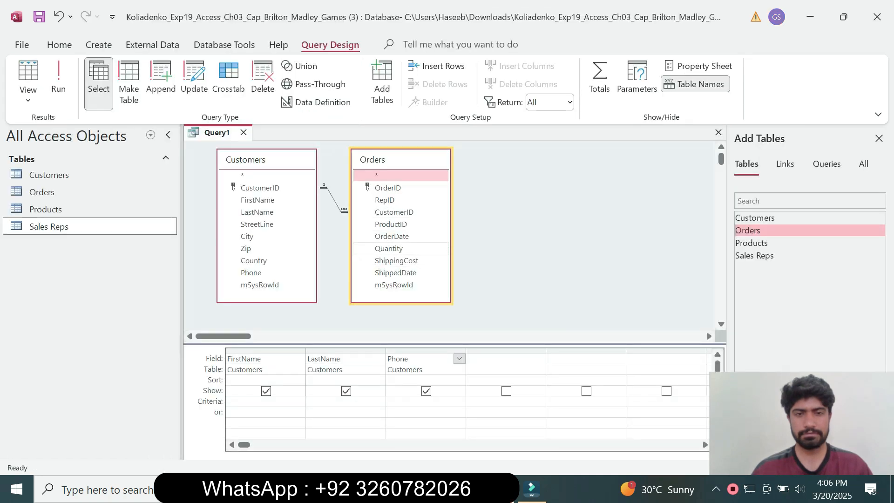
{"action": "double_click", "coordinate": [388, 187]}
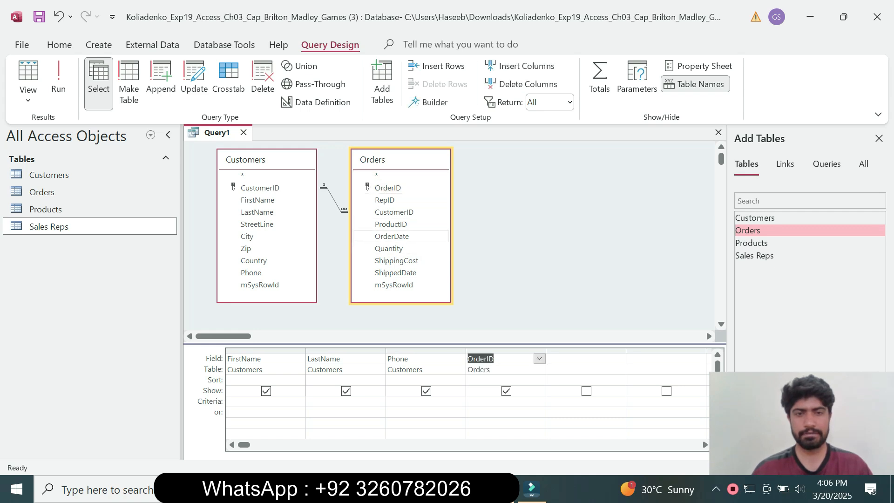
{"action": "double_click", "coordinate": [392, 236]}
{"action": "key", "text": "alt+Tab"}
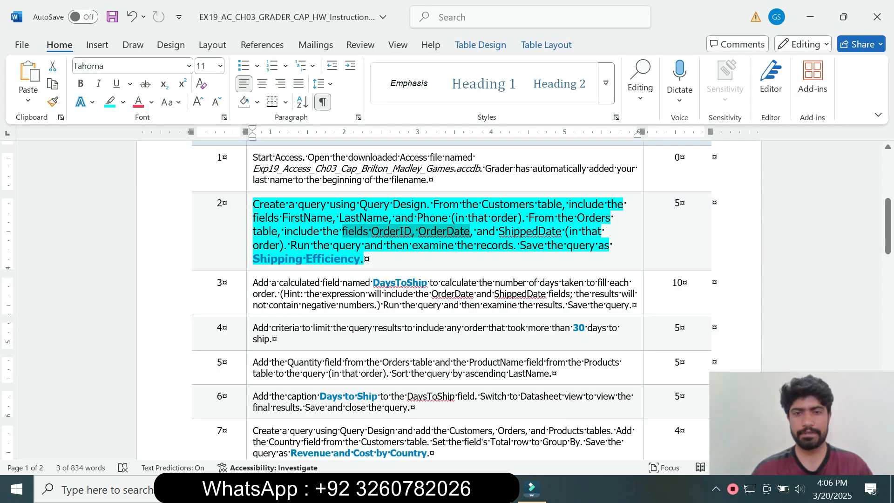
{"action": "left_click", "coordinate": [478, 232]}
{"action": "left_click_drag", "start_coordinate": [478, 232], "coordinate": [562, 232]}
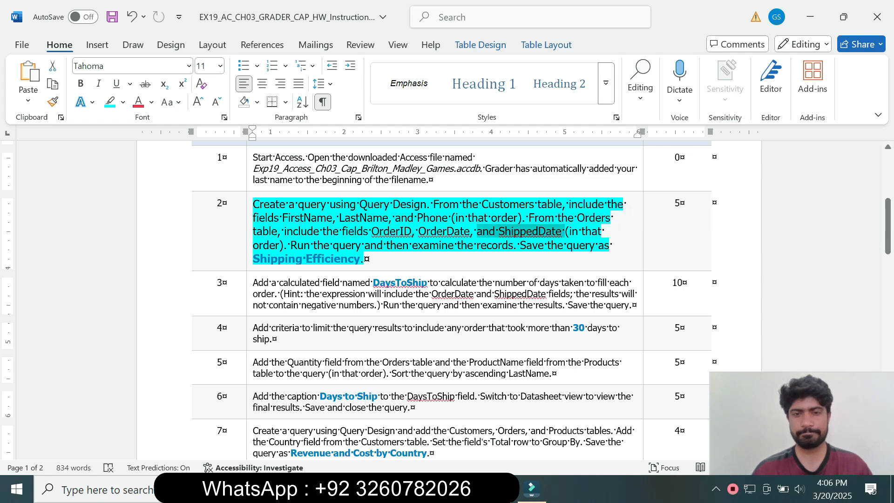
{"action": "key", "text": "alt+Tab"}
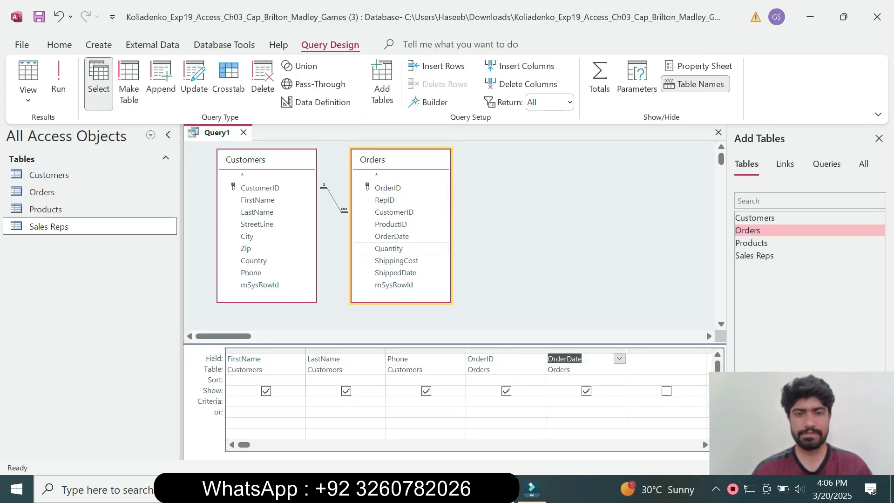
{"action": "double_click", "coordinate": [395, 272]}
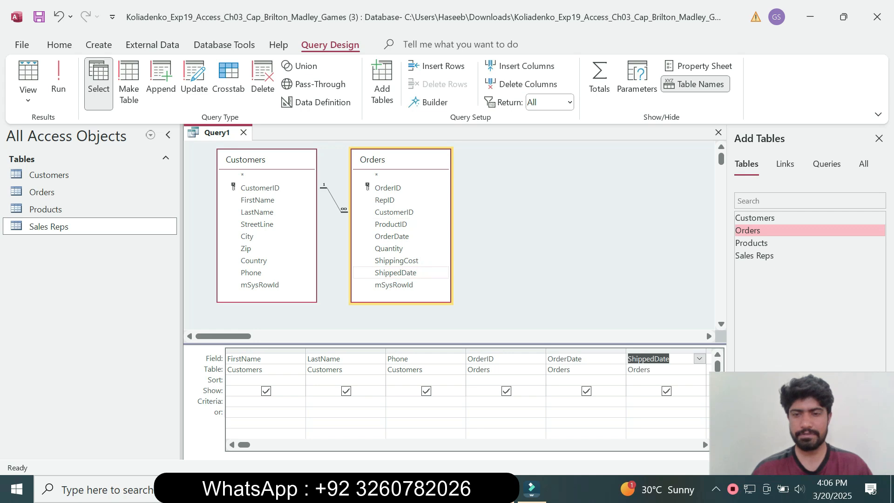
Copy the query name Shipping Efficiency from the Word instructions, then run the query in Access.
{"action": "key", "text": "alt+Tab"}
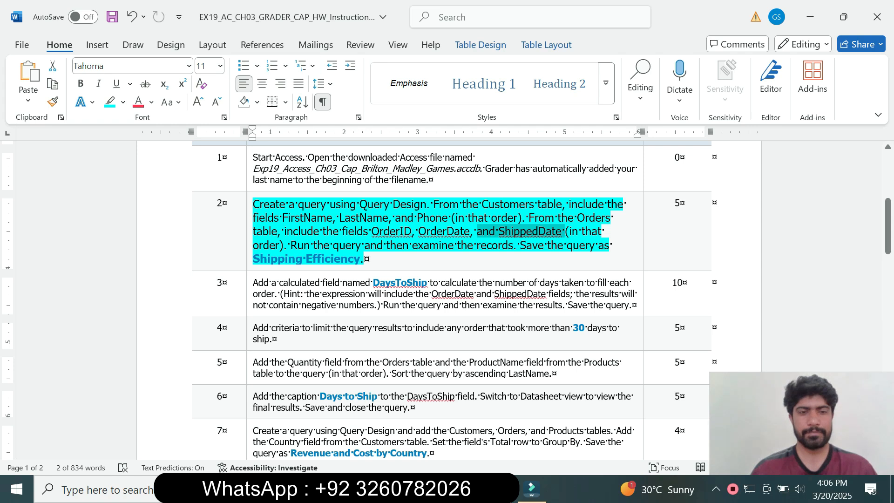
{"action": "left_click_drag", "start_coordinate": [253, 259], "coordinate": [360, 259]}
{"action": "key", "text": "ctrl+c"}
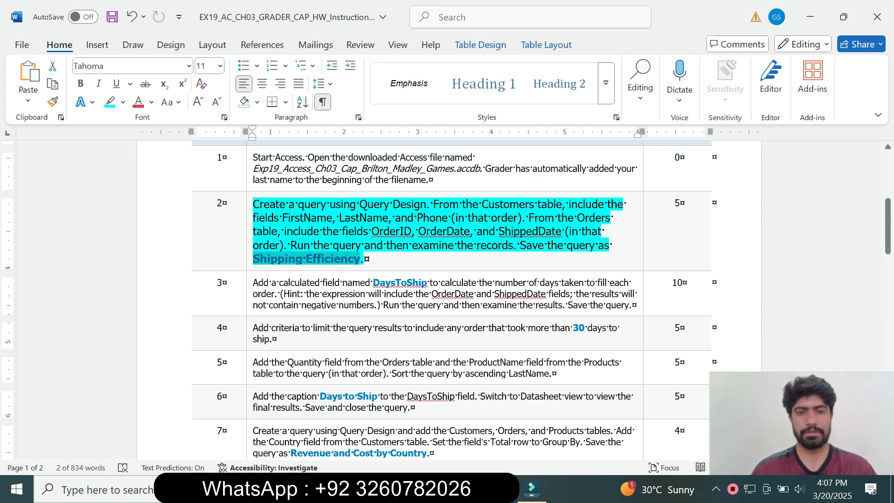
{"action": "left_click", "coordinate": [500, 489]}
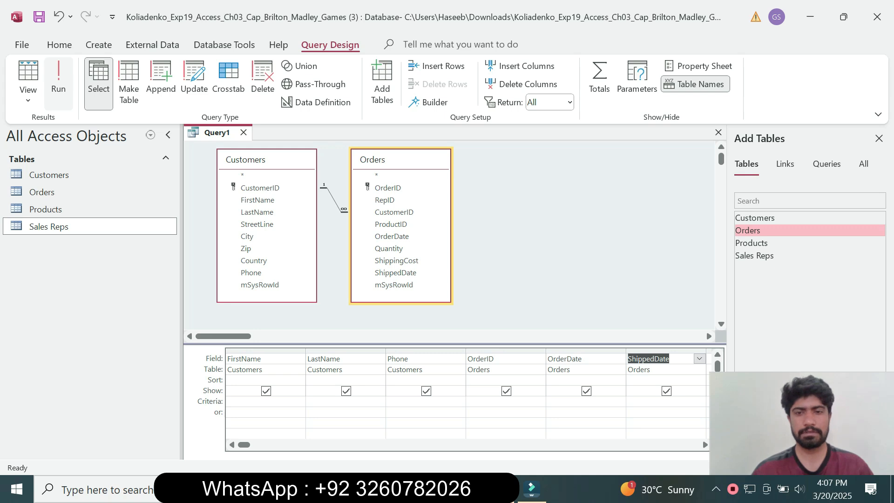
{"action": "left_click", "coordinate": [58, 79]}
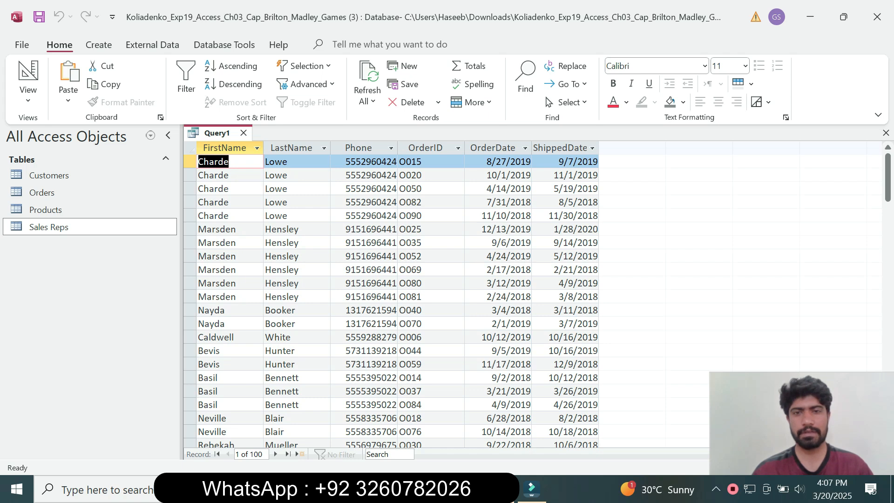
Save the query under the copied name, Shipping Efficiency.
{"action": "key", "text": "alt+Tab"}
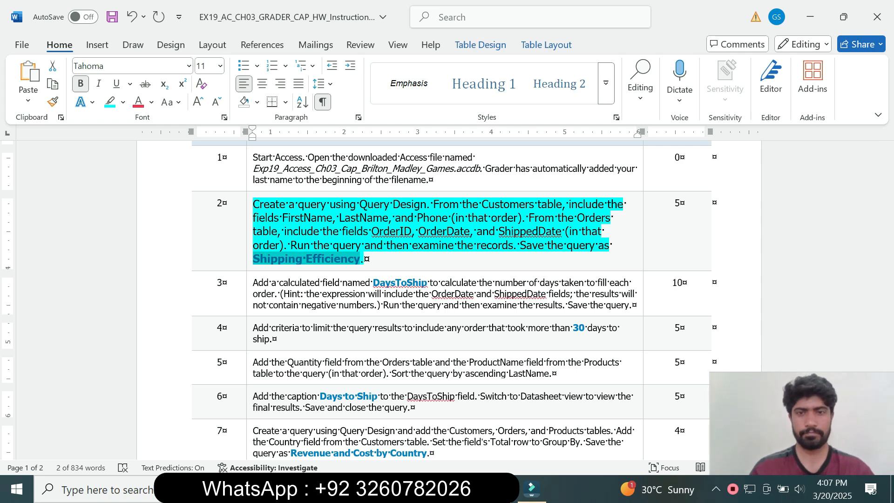
{"action": "key", "text": "alt+Tab"}
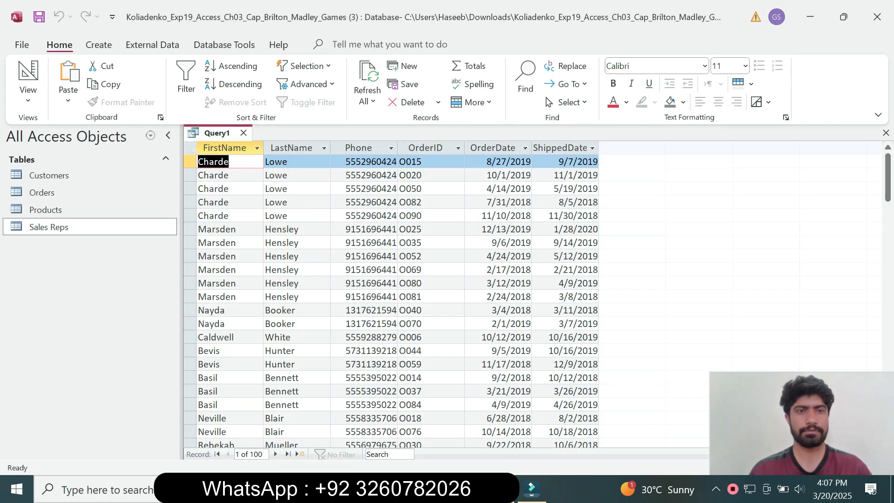
{"action": "right_click", "coordinate": [218, 133]}
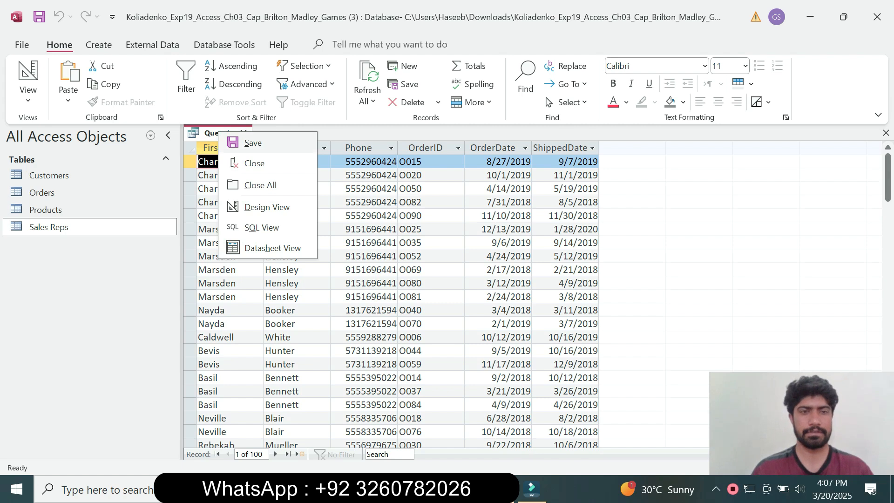
{"action": "left_click", "coordinate": [253, 143]}
{"action": "key", "text": "ctrl+v"}
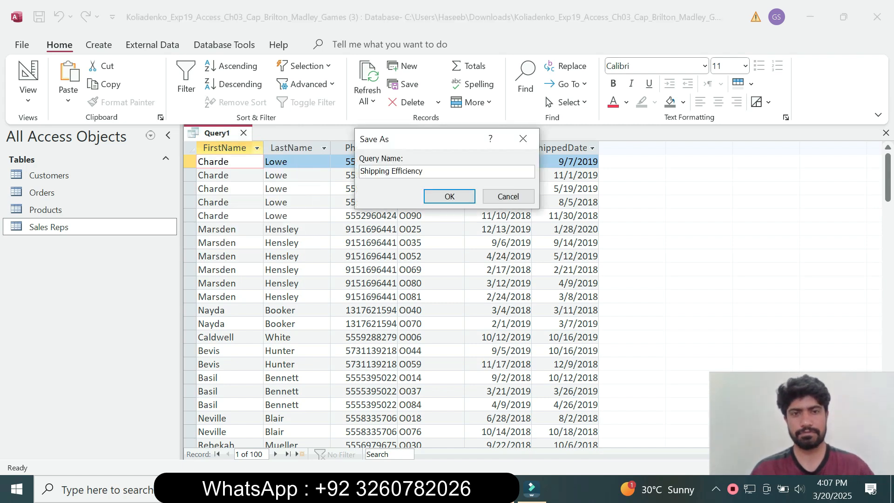
{"action": "left_click", "coordinate": [449, 196]}
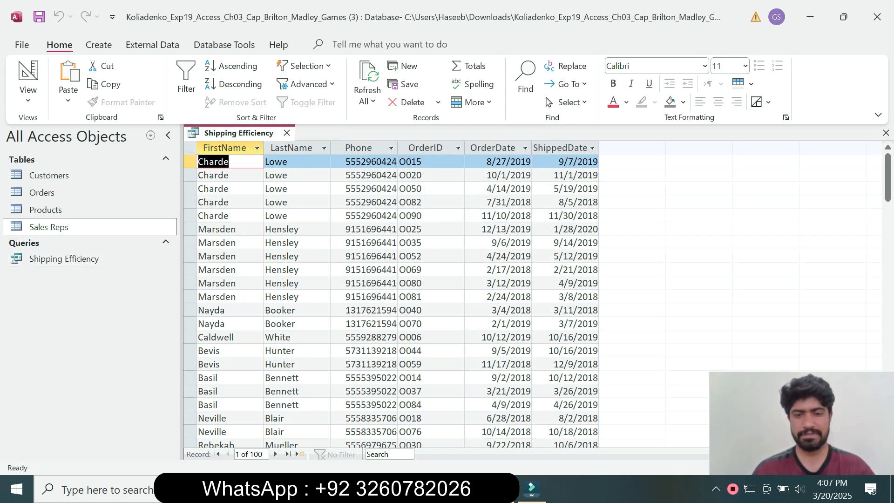
Switch to the Word instructions, set the step 2 text to 9 pt and remove its highlighting.
{"action": "key", "text": "alt+Tab"}
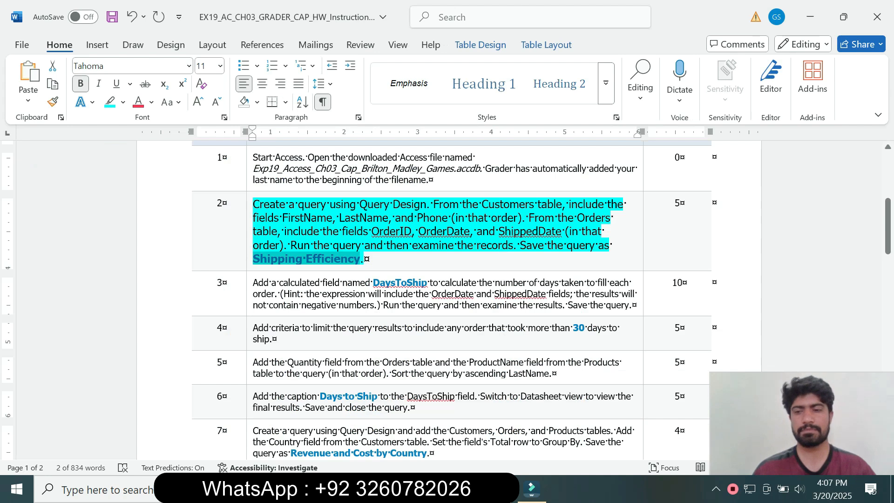
{"action": "right_click", "coordinate": [336, 235]}
{"action": "left_click", "coordinate": [330, 198]}
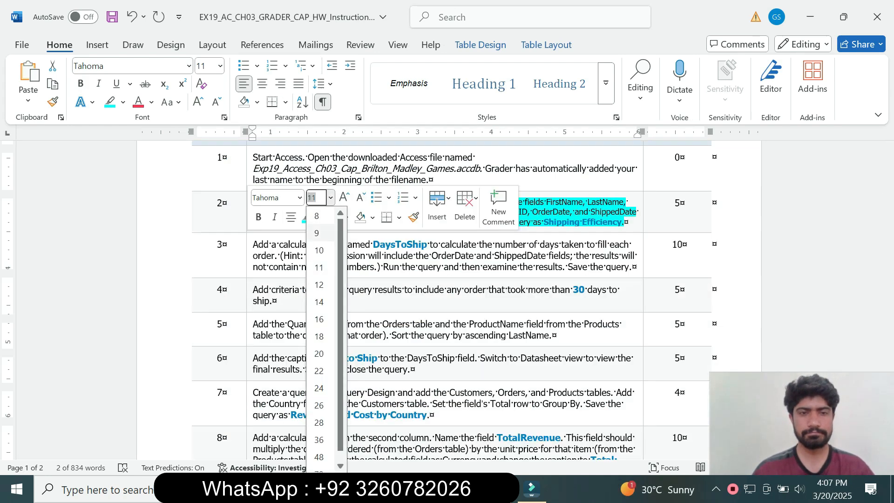
{"action": "left_click", "coordinate": [316, 233]}
{"action": "left_click", "coordinate": [320, 217]}
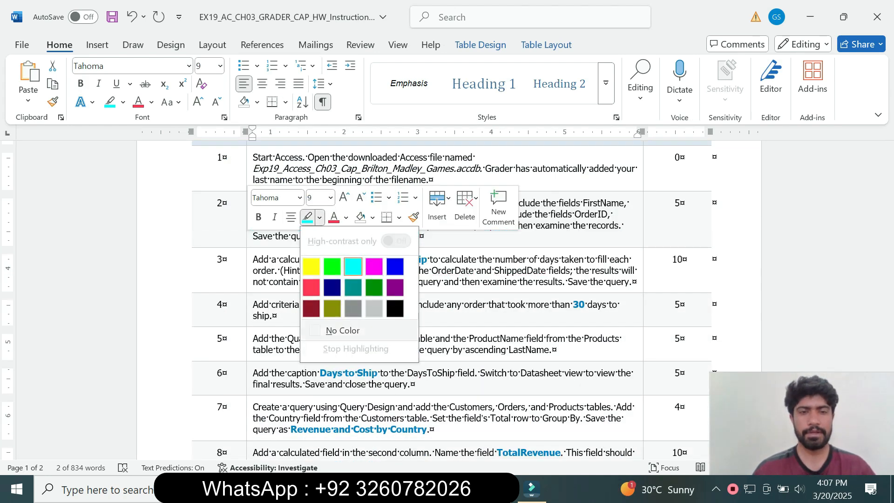
{"action": "left_click", "coordinate": [342, 330]}
Set the step 3 instruction text to 14 pt and highlight it in turquoise.
{"action": "left_click", "coordinate": [253, 261]}
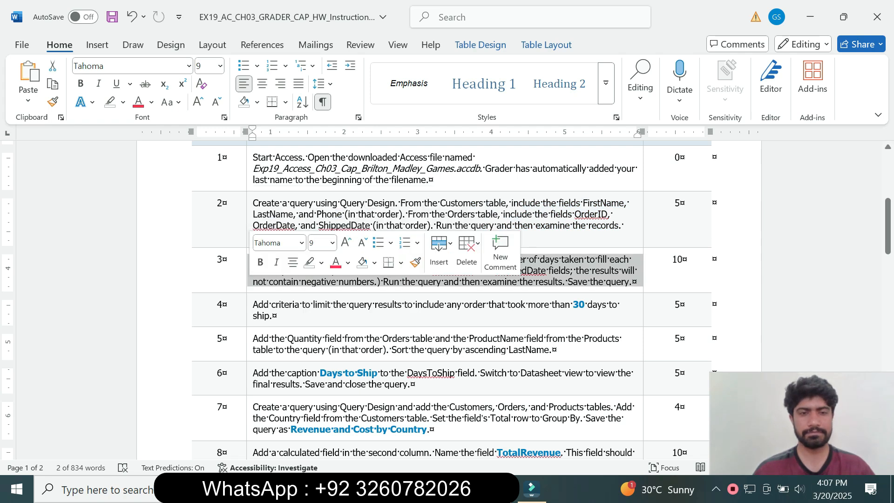
{"action": "left_click", "coordinate": [333, 243]}
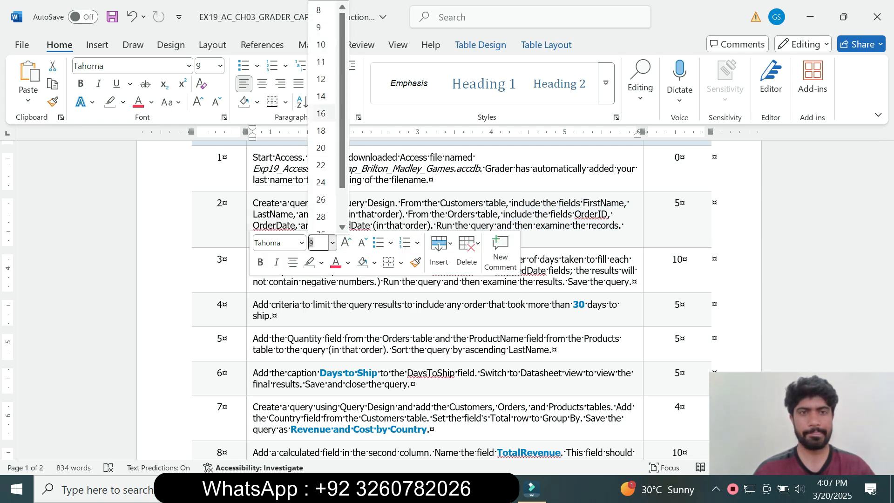
{"action": "left_click", "coordinate": [321, 96]}
{"action": "left_click", "coordinate": [123, 102]}
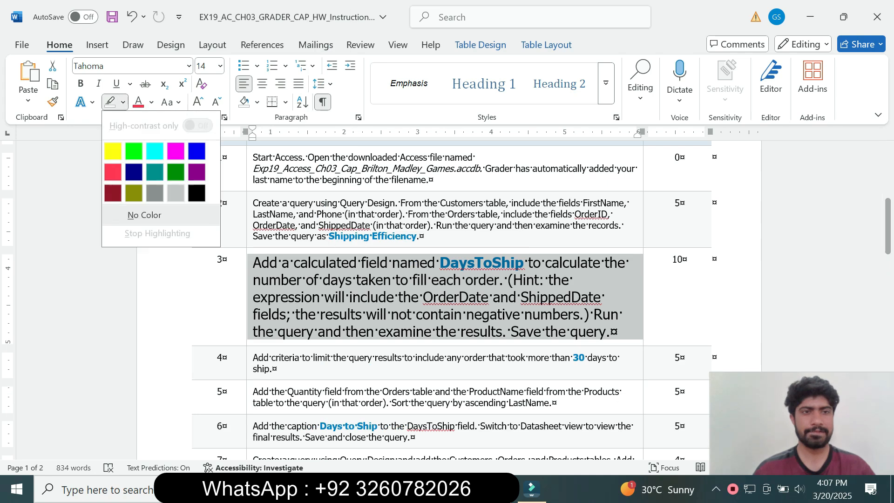
{"action": "left_click", "coordinate": [155, 150]}
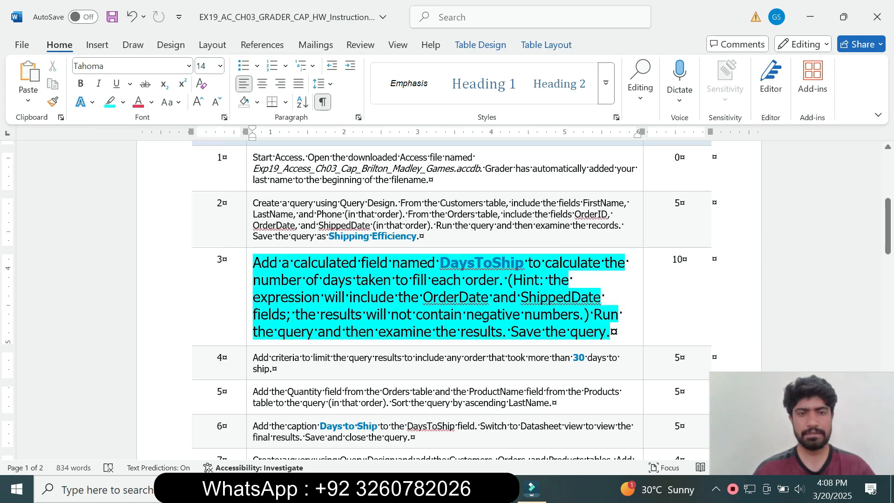
{"action": "scroll", "coordinate": [447, 298], "scroll_direction": "down", "scroll_amount": 1}
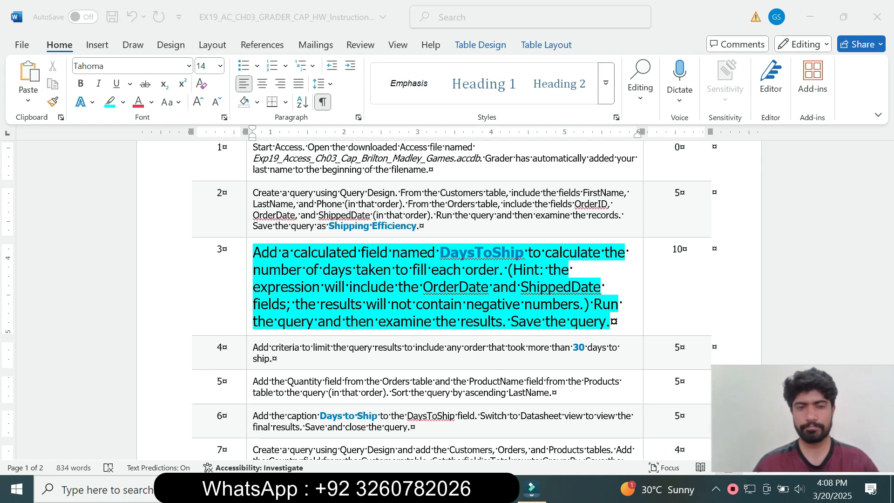
Copy the field name DaysToShip from step 3, then switch to Access and open the Shipping Efficiency query in Design View.
{"action": "left_click", "coordinate": [270, 252]}
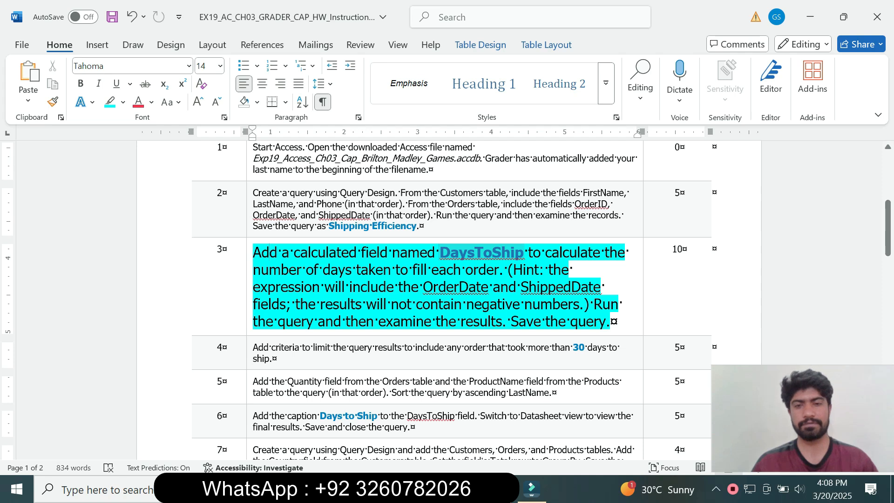
{"action": "left_click_drag", "start_coordinate": [440, 253], "coordinate": [524, 254]}
{"action": "key", "text": "ctrl+c"}
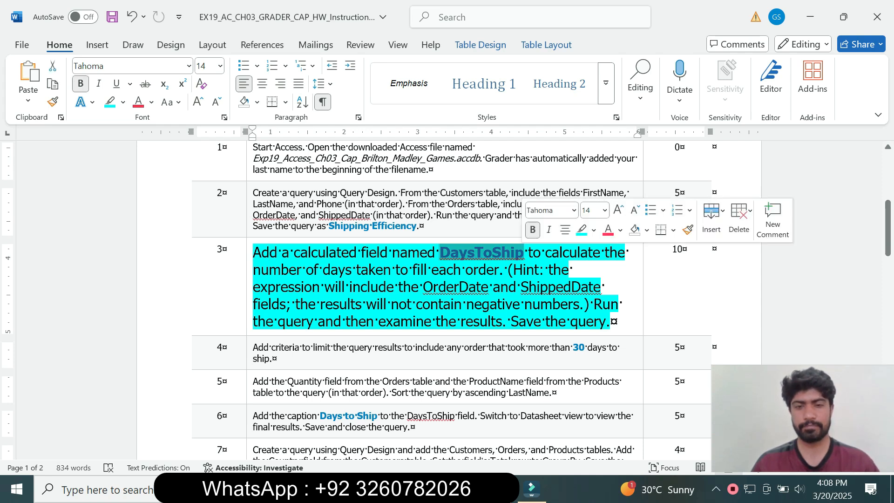
{"action": "key", "text": "alt+Tab"}
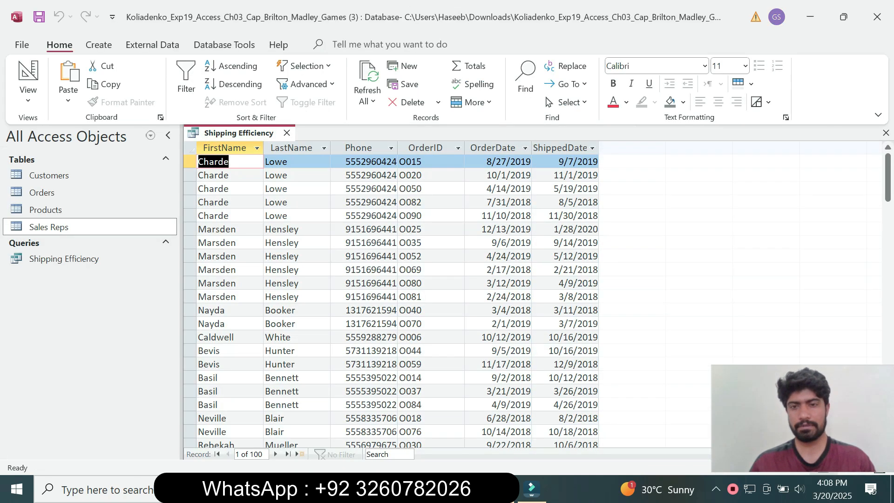
{"action": "right_click", "coordinate": [248, 133]}
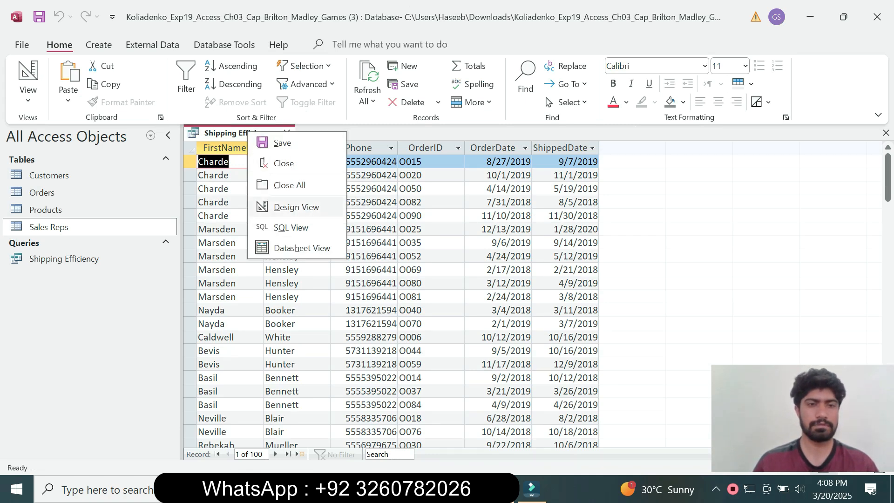
{"action": "left_click", "coordinate": [296, 207]}
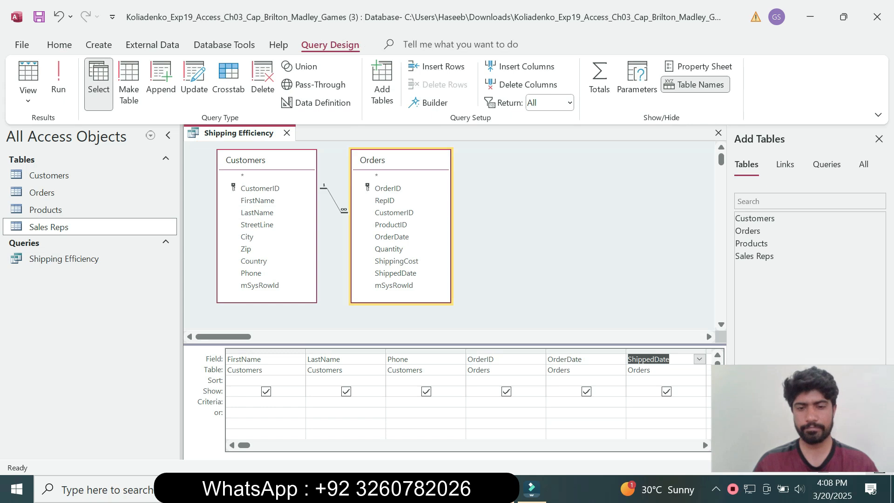
Close the Add Tables pane and paste DaysToShip into the Field row of the first empty column after ShippedDate.
{"action": "key", "text": "alt+Tab"}
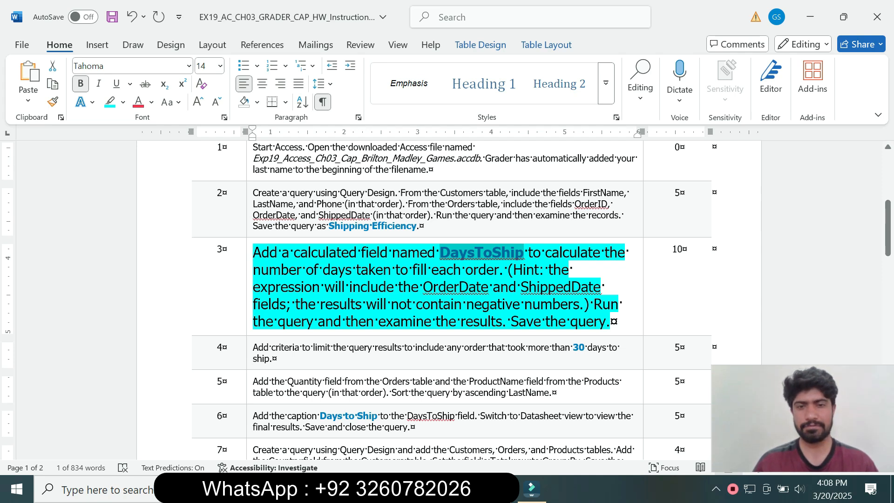
{"action": "key", "text": "alt+Tab"}
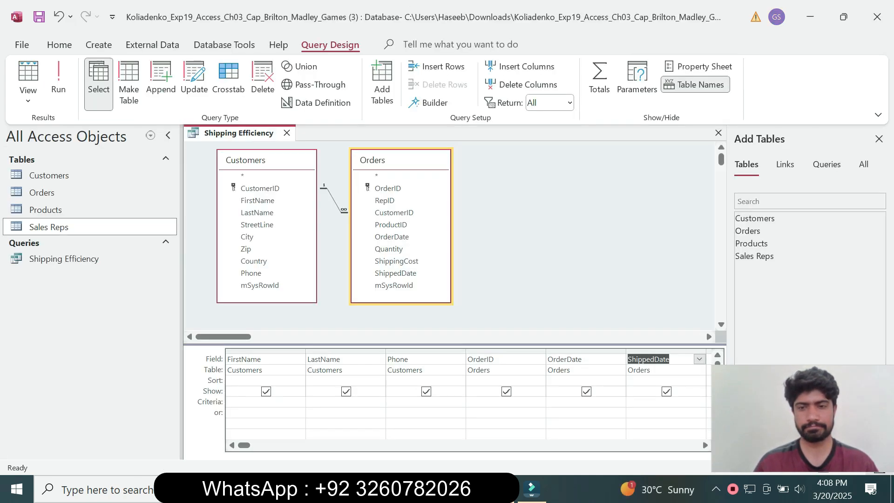
{"action": "left_click", "coordinate": [879, 139]}
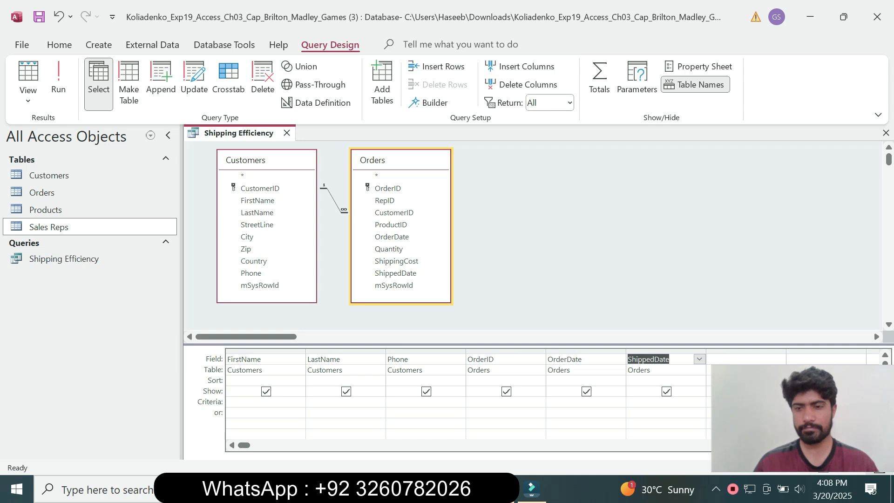
{"action": "left_click", "coordinate": [746, 359]}
{"action": "key", "text": "ctrl+v"}
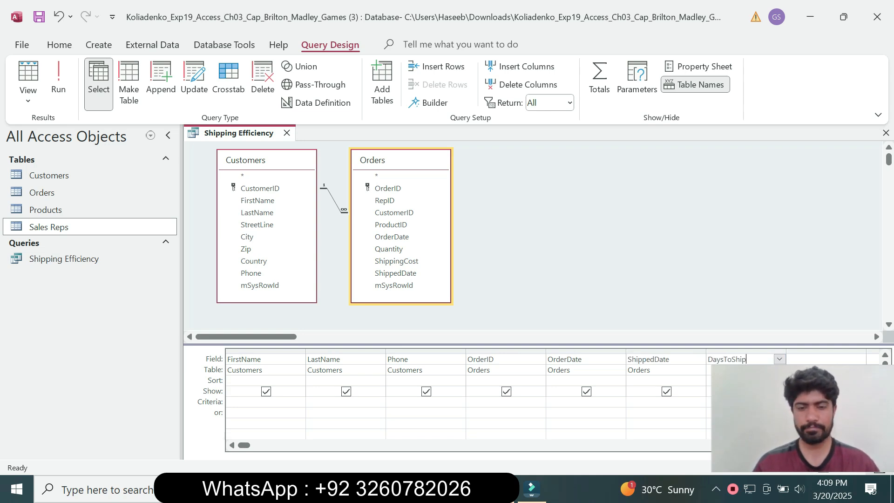
Follow the DaysToShip name with a colon and [OrderDate]-, copying OrderDate from step 3 of the Word instructions into the Access query field.
{"action": "key", "text": "alt+Tab"}
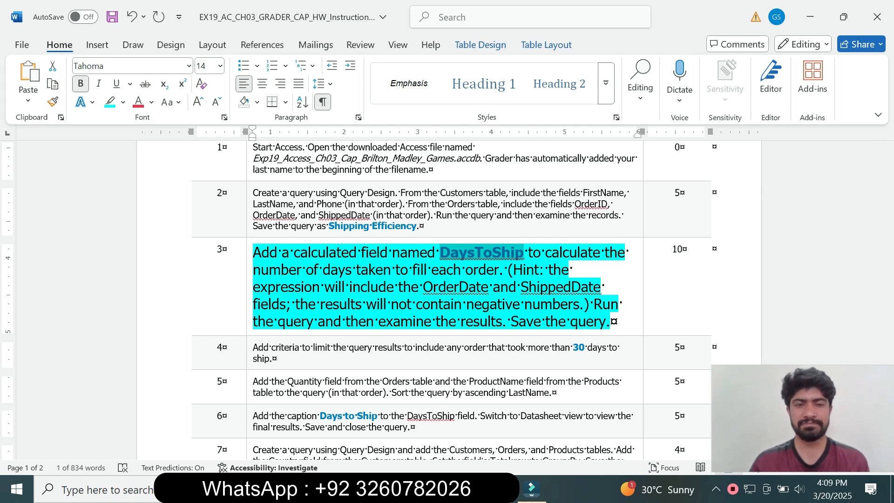
{"action": "left_click_drag", "start_coordinate": [323, 269], "coordinate": [485, 252]}
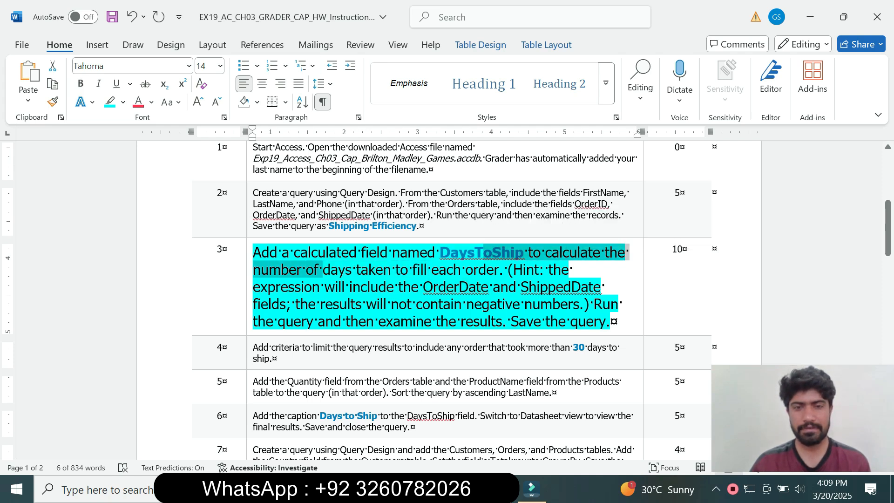
{"action": "key", "text": "alt+Tab"}
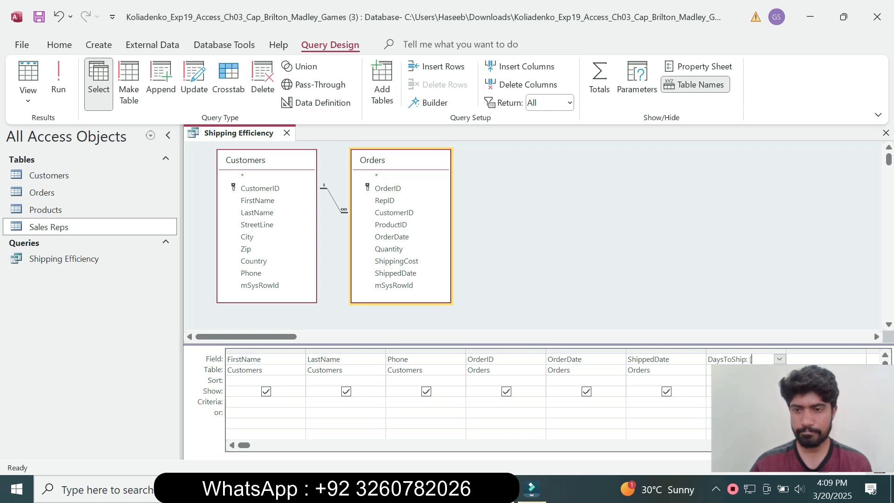
{"action": "key", "text": "alt+Tab"}
{"action": "left_click_drag", "start_coordinate": [484, 252], "coordinate": [323, 270]}
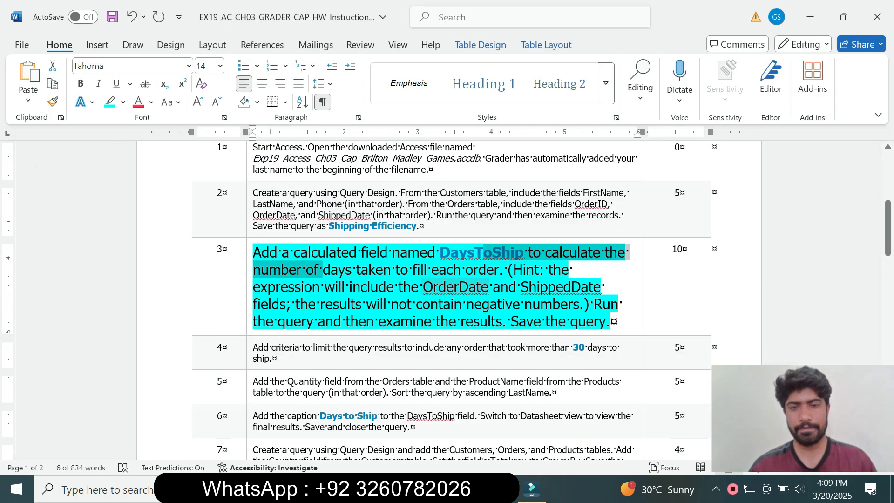
{"action": "left_click_drag", "start_coordinate": [423, 287], "coordinate": [488, 287]}
{"action": "key", "text": "ctrl+c"}
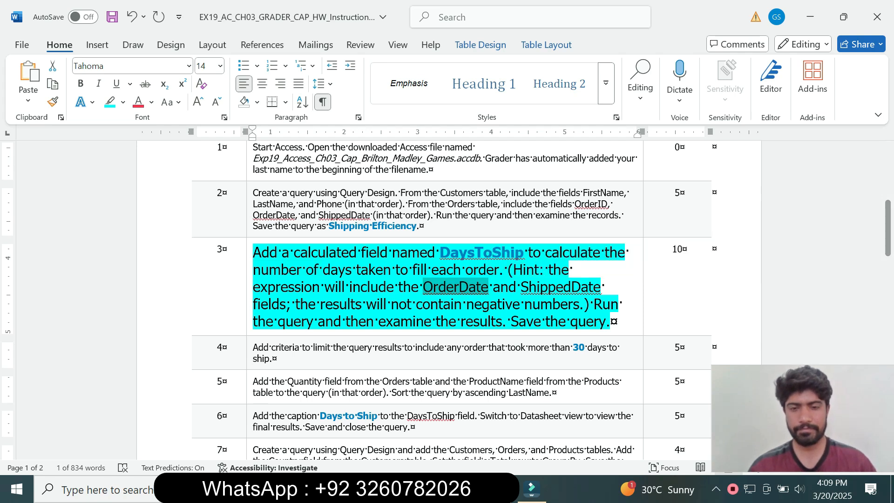
{"action": "key", "text": "alt+Tab"}
{"action": "key", "text": "ctrl+v"}
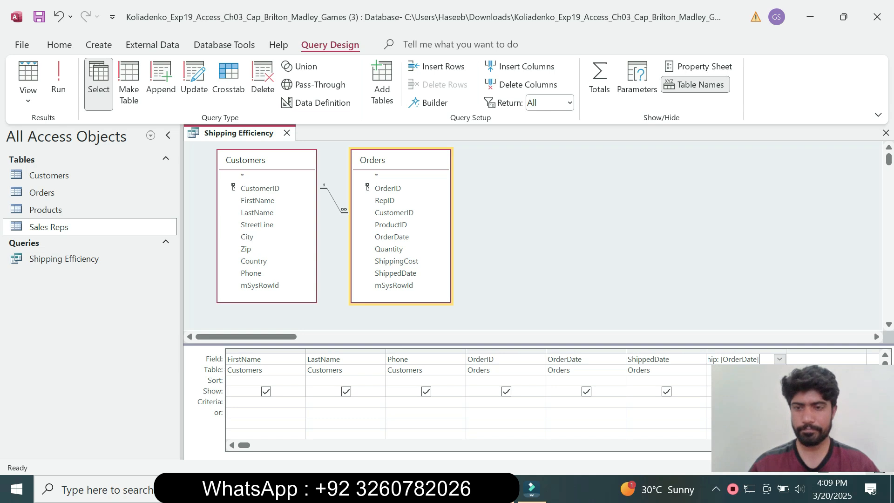
{"action": "type", "text": "]-"}
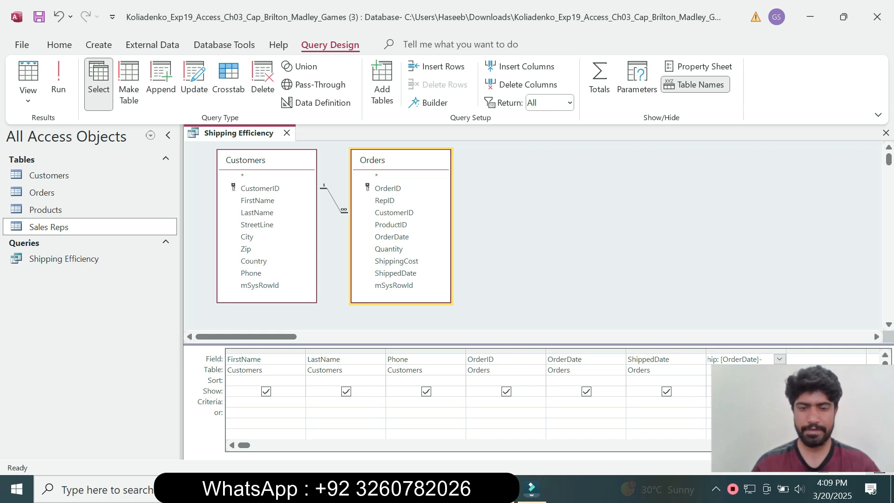
Copy ShippedDate from step 3 in Word and complete the Access expression as DaysToShip: [OrderDate]-[ShippedDate].
{"action": "key", "text": "alt+Tab"}
{"action": "left_click_drag", "start_coordinate": [521, 287], "coordinate": [601, 287]}
{"action": "key", "text": "ctrl+c"}
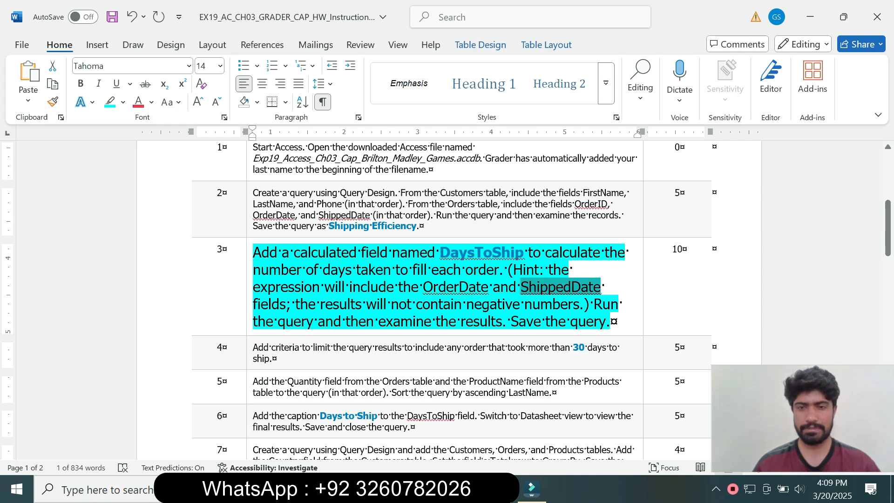
{"action": "key", "text": "alt+Tab"}
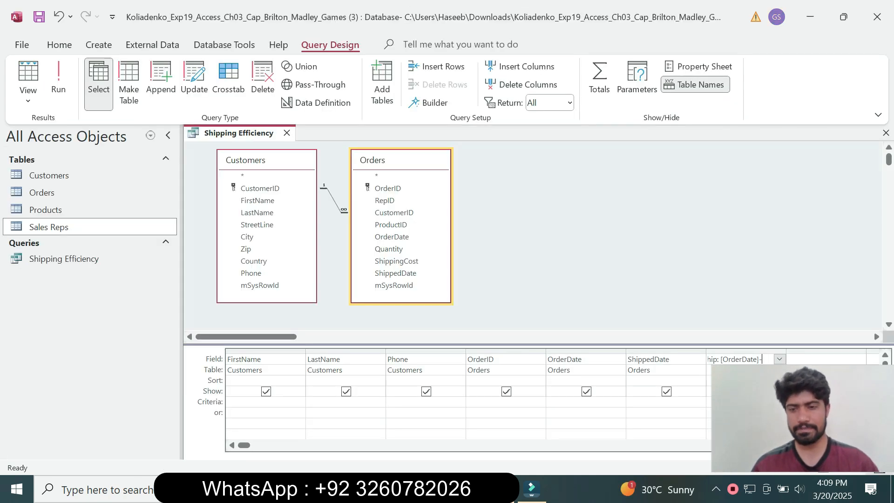
{"action": "key", "text": "ctrl+v"}
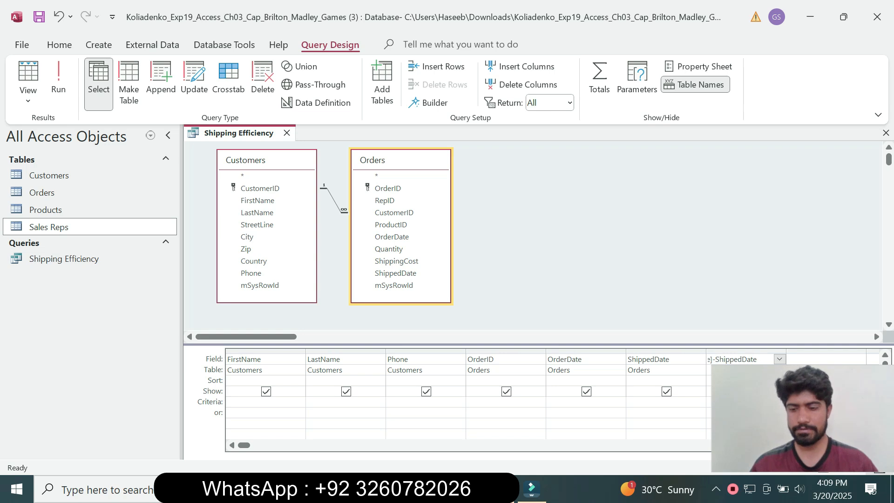
{"action": "type", "text": "]"}
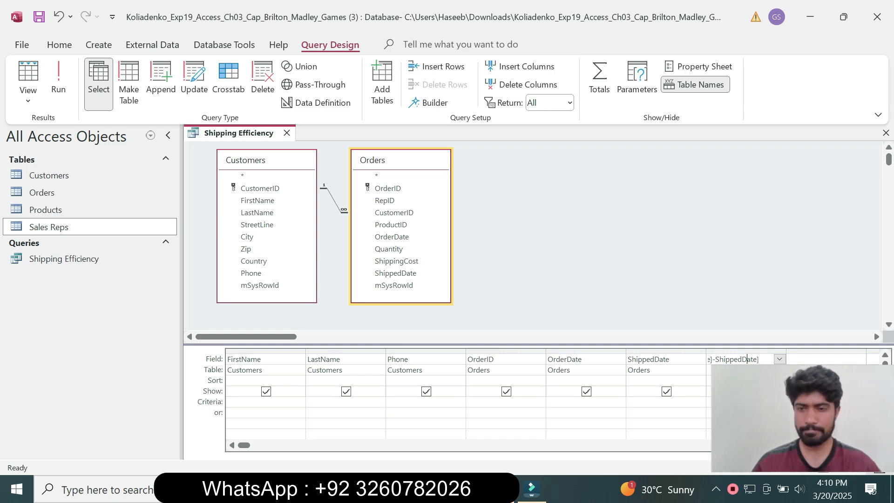
{"action": "left_click", "coordinate": [719, 359]}
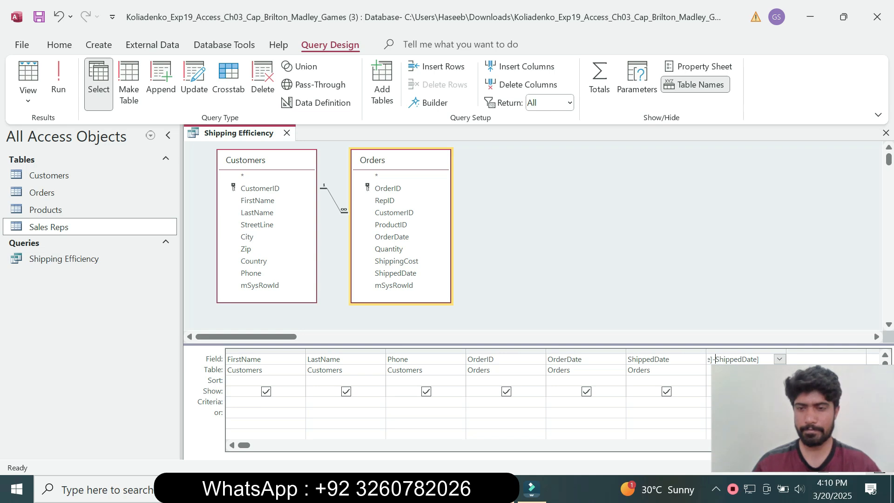
{"action": "type", "text": "["}
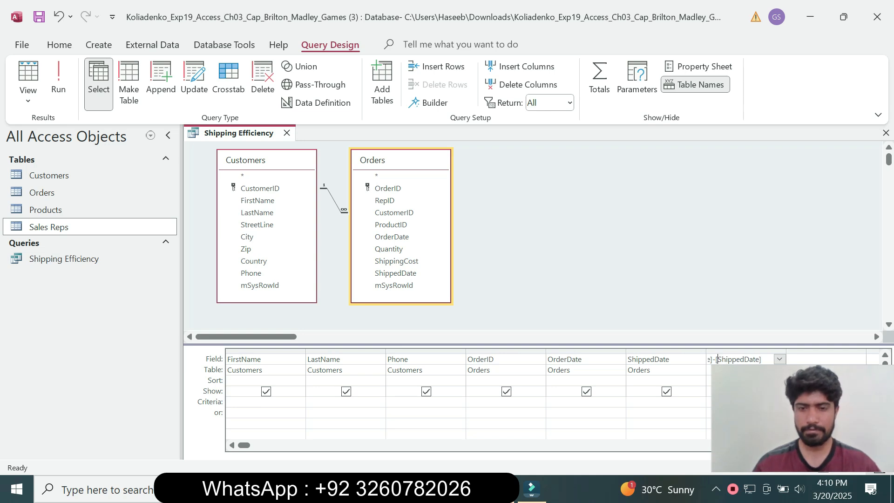
Recheck step 3 in Word, then run the Access query to examine the DaysToShip results and return to Design View.
{"action": "key", "text": "alt+Tab"}
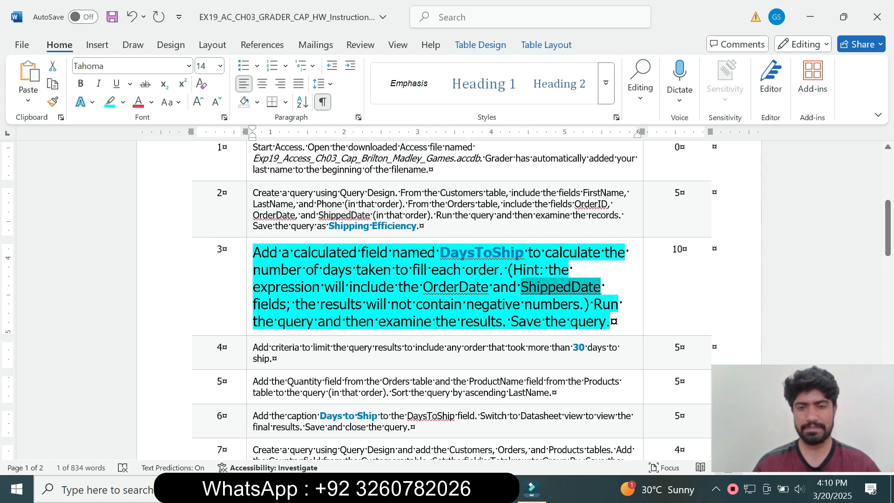
{"action": "key", "text": "alt+Tab"}
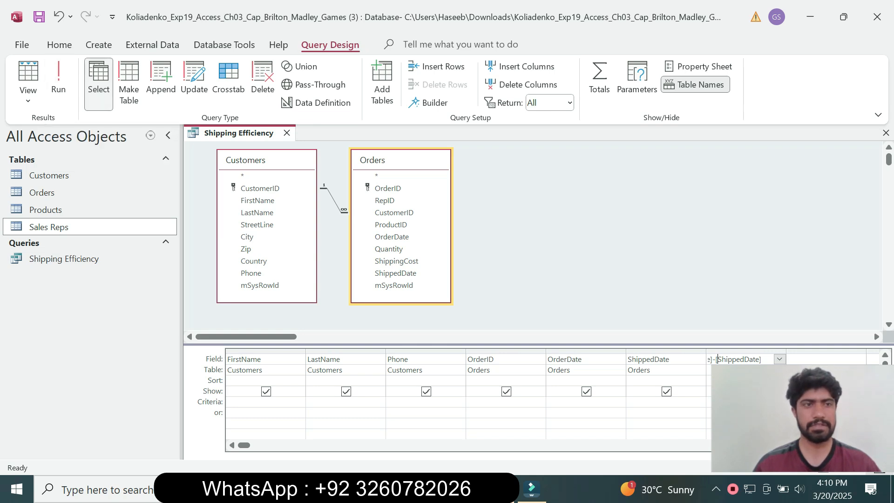
{"action": "left_click", "coordinate": [58, 80]}
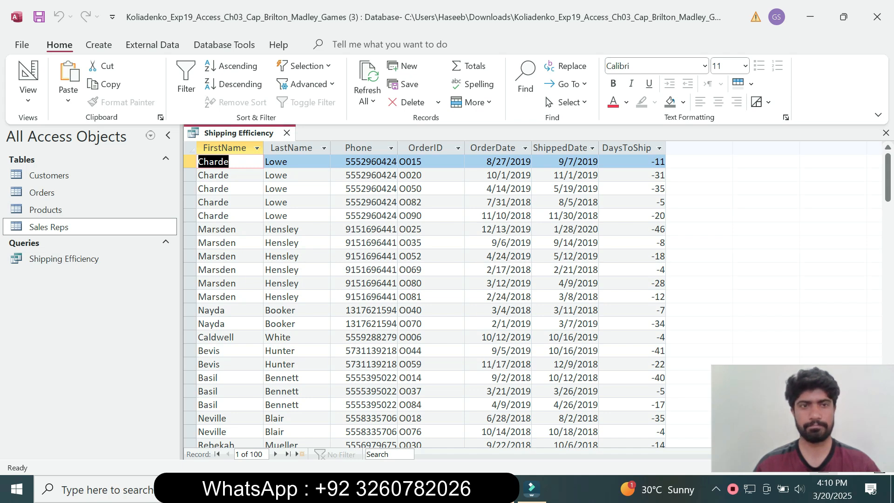
{"action": "right_click", "coordinate": [250, 133]}
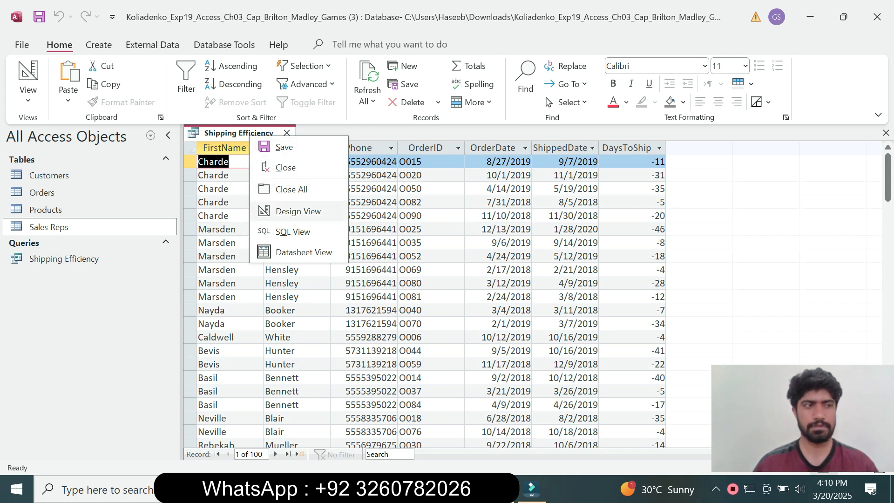
{"action": "left_click", "coordinate": [298, 211]}
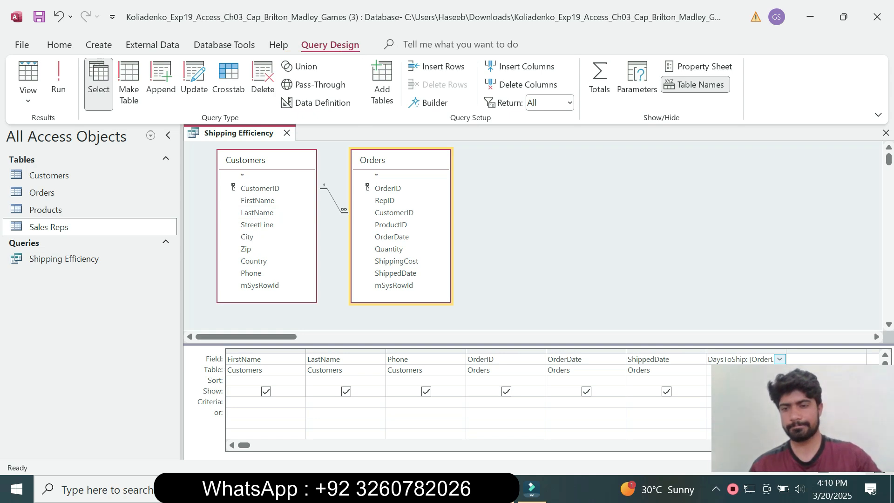
Delete the [OrderDate]-[ShippedDate] expression from the DaysToShip field, keeping the field name and colon.
{"action": "left_click_drag", "start_coordinate": [747, 360], "coordinate": [775, 360]}
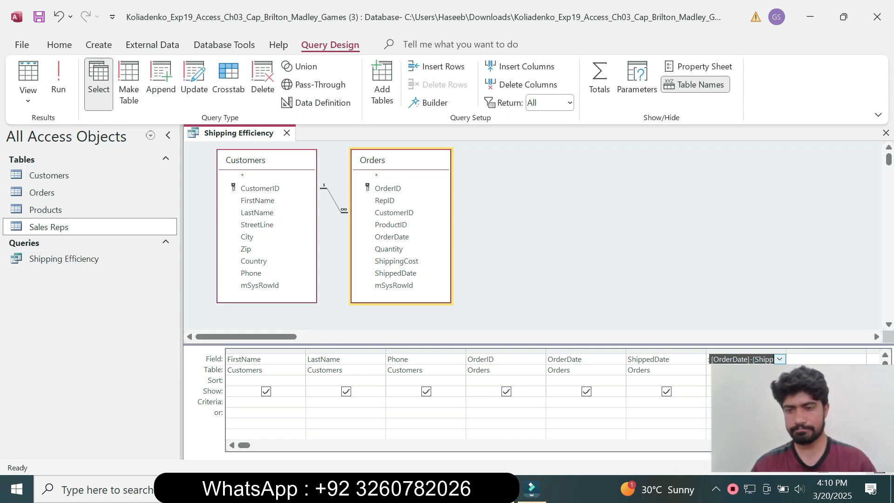
{"action": "key", "text": "BackSpace"}
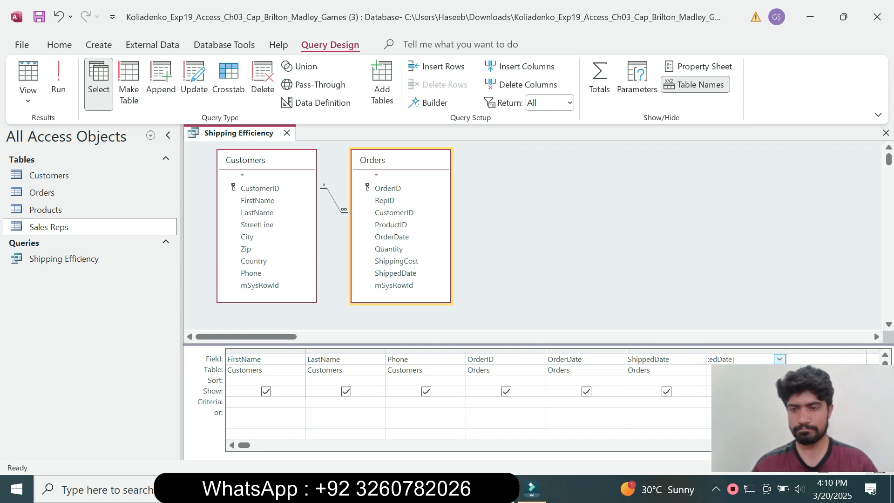
{"action": "key", "text": "Delete"}
{"action": "key", "text": "Delete"}
{"action": "key", "text": "Delete"}
{"action": "key", "text": "Delete"}
{"action": "key", "text": "Delete"}
{"action": "key", "text": "Delete"}
{"action": "key", "text": "Delete"}
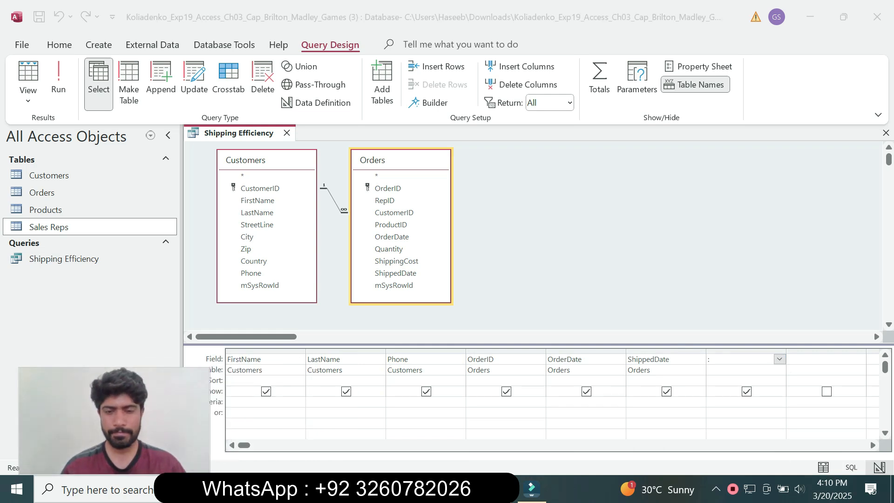
Complete the calculated field as DaysToShip: [ShippedDate]-[OrderDate], copying OrderDate from step 3 of the Word instructions.
{"action": "key", "text": "alt+Tab"}
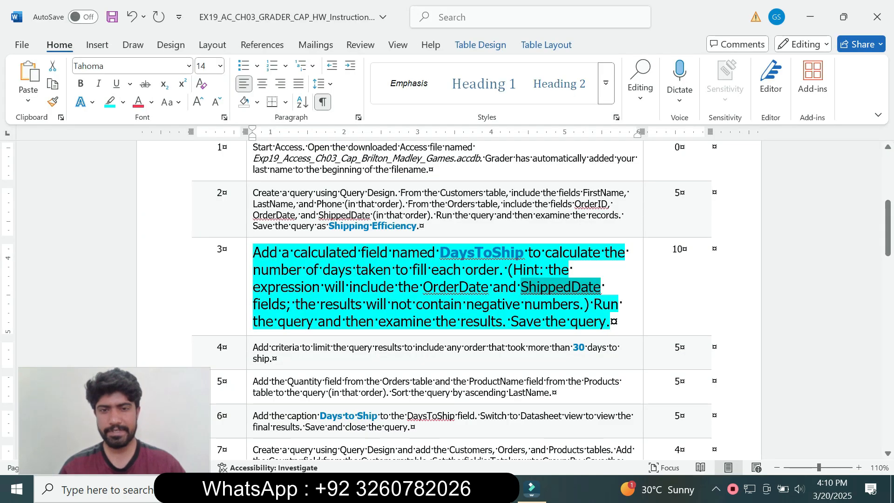
{"action": "key", "text": "alt+Tab"}
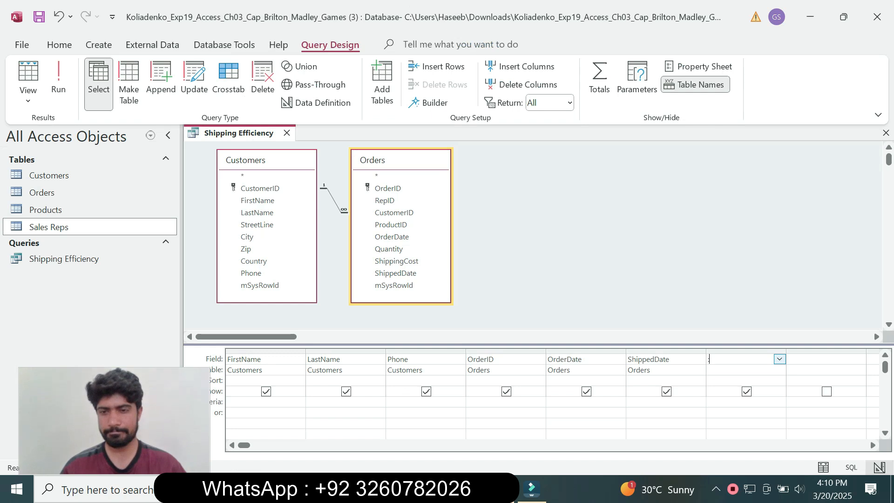
{"action": "type", "text": ": [ShippedDate"}
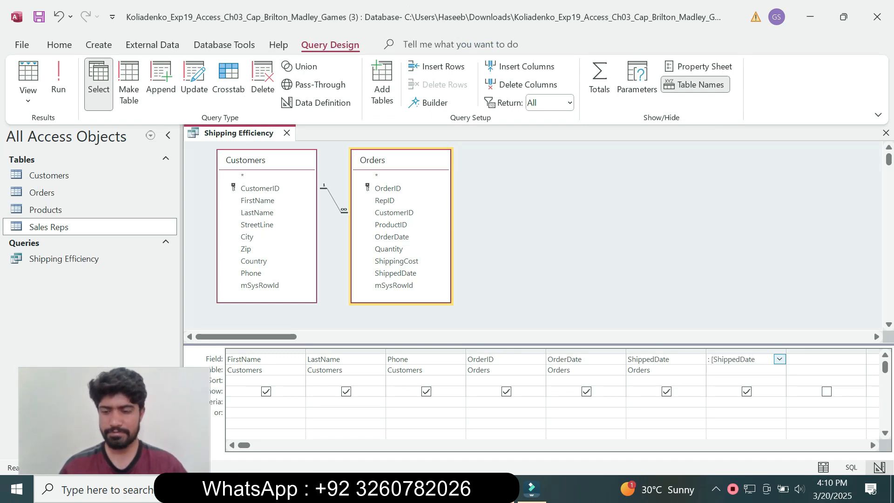
{"action": "type", "text": "]-"}
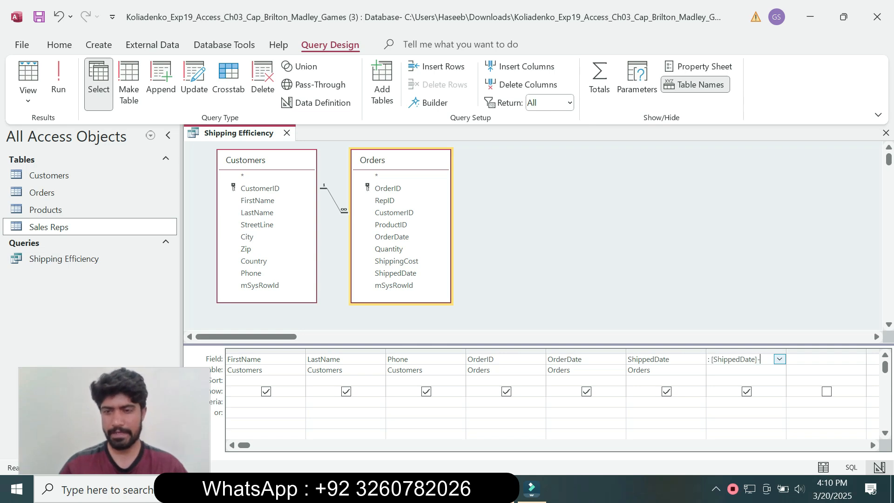
{"action": "key", "text": "alt+Tab"}
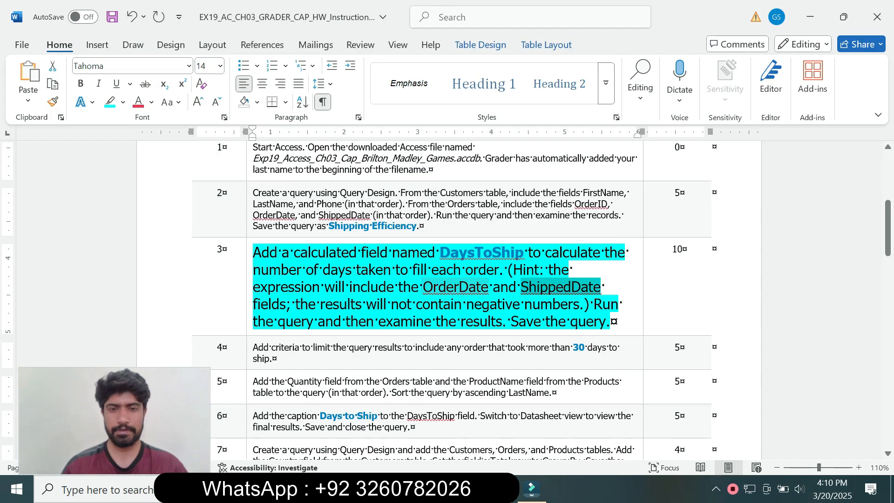
{"action": "left_click_drag", "start_coordinate": [423, 287], "coordinate": [489, 287]}
{"action": "key", "text": "ctrl+c"}
{"action": "key", "text": "alt+Tab"}
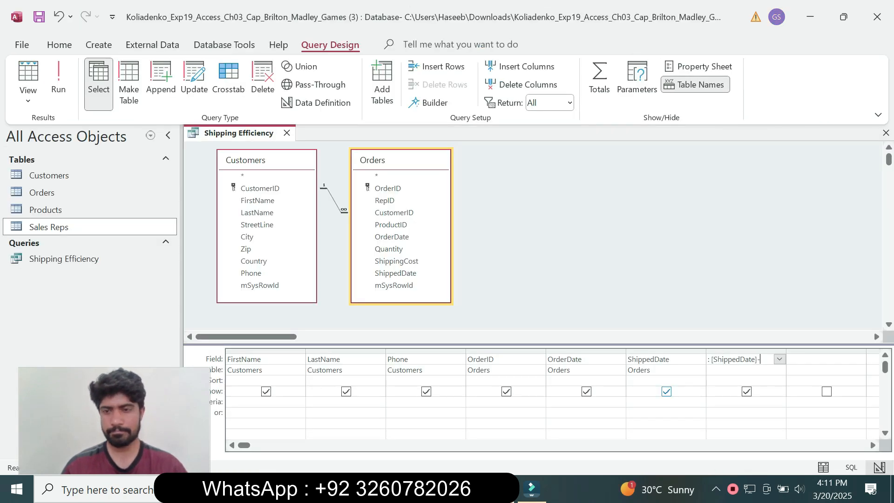
{"action": "key", "text": "ctrl+v"}
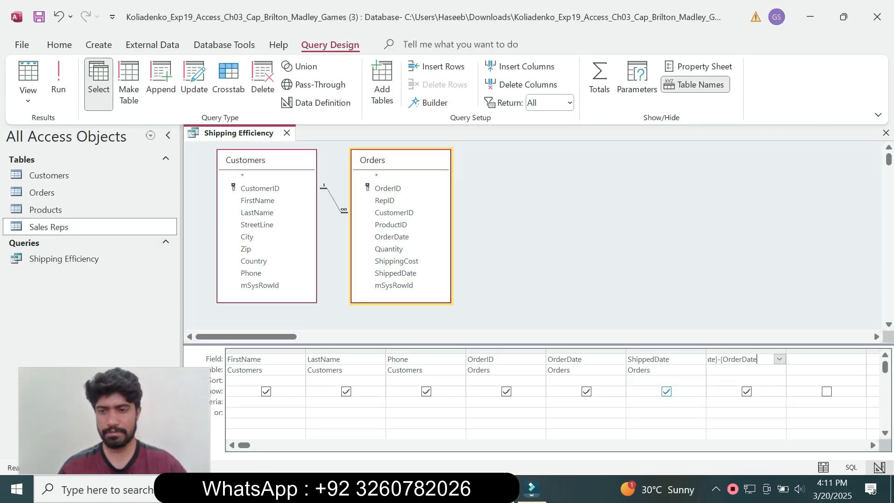
{"action": "type", "text": "]"}
{"action": "key", "text": "Down"}
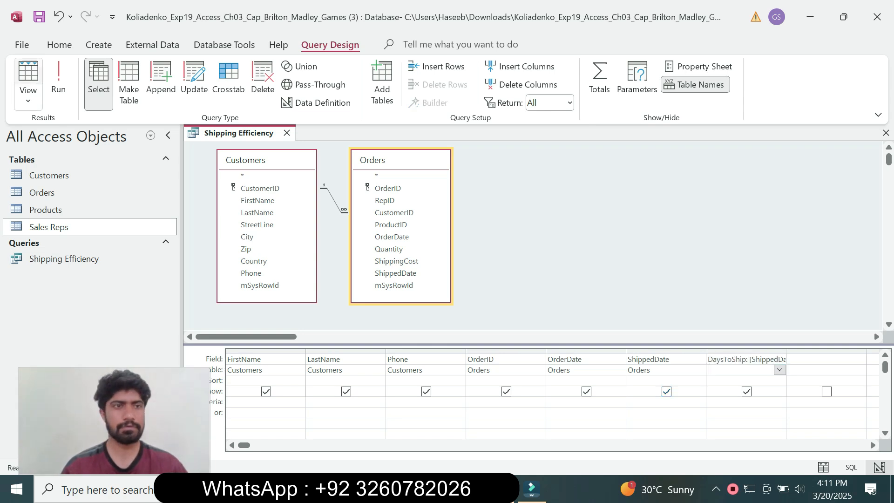
Run the Shipping Efficiency query and check the DaysToShip results against step 3 of the Word instructions.
{"action": "left_click", "coordinate": [59, 79]}
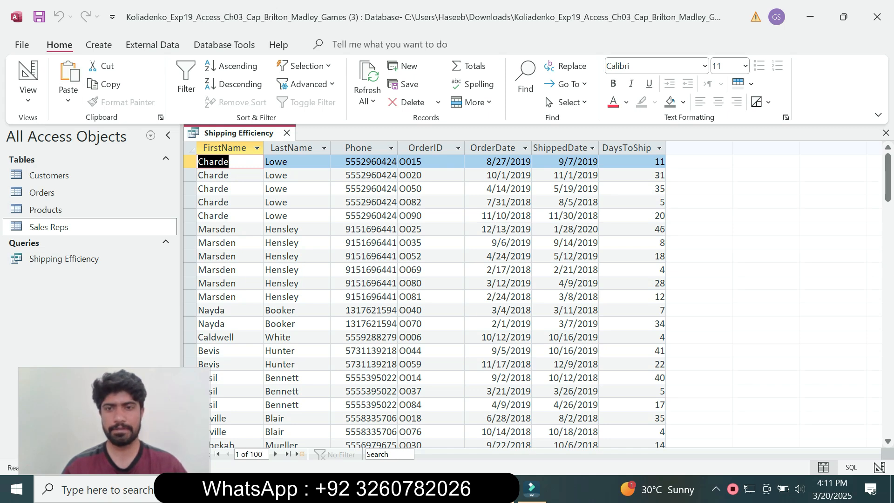
{"action": "key", "text": "alt+Tab"}
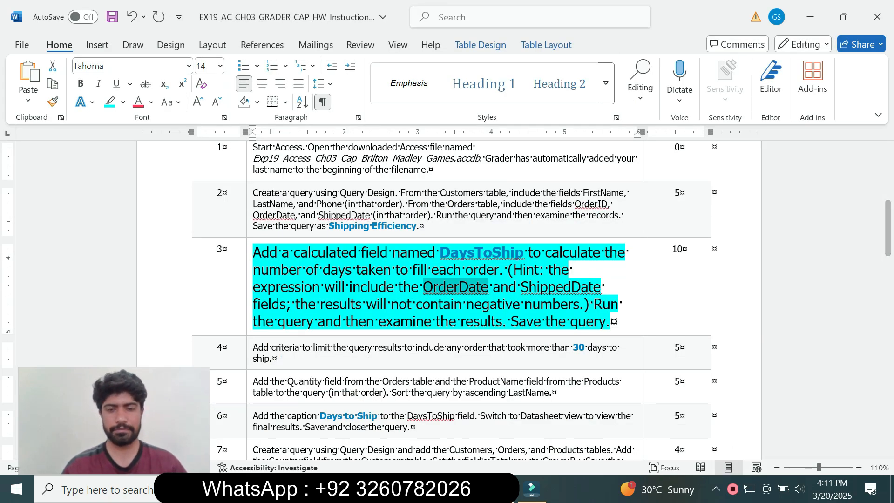
{"action": "key", "text": "alt+Tab"}
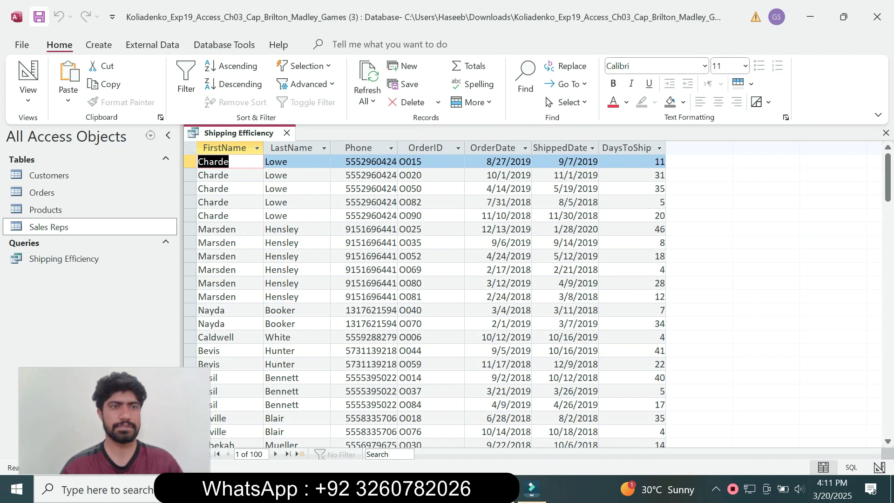
Switch to the Word instructions, reset the step 3 text to 9 pt, and remove its highlighting.
{"action": "key", "text": "alt+Tab"}
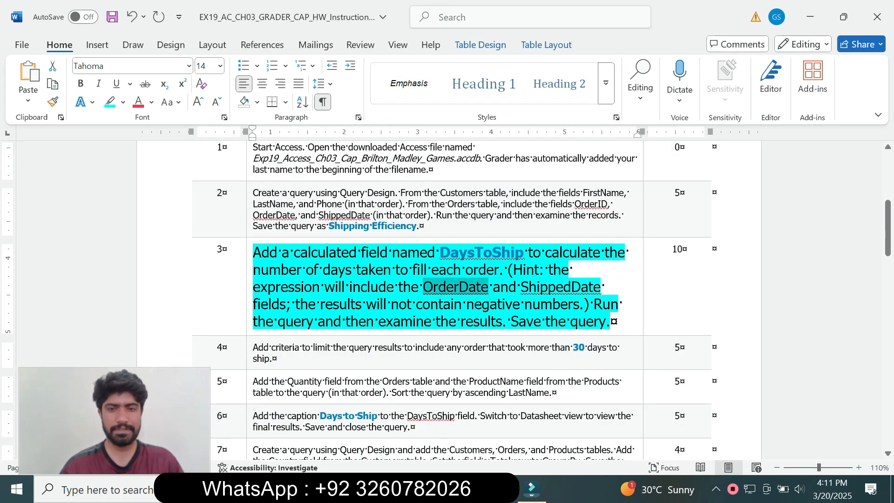
{"action": "left_click", "coordinate": [250, 271]}
{"action": "left_click", "coordinate": [332, 228]}
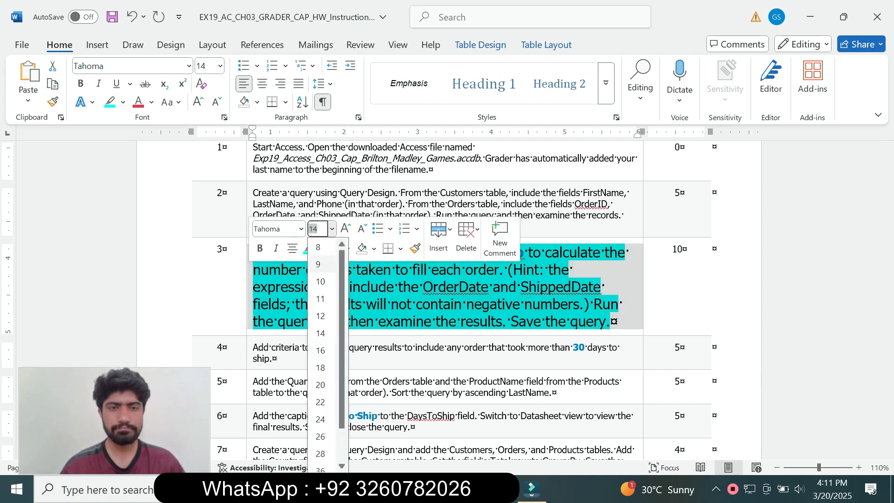
{"action": "left_click", "coordinate": [321, 264]}
{"action": "left_click", "coordinate": [321, 248]}
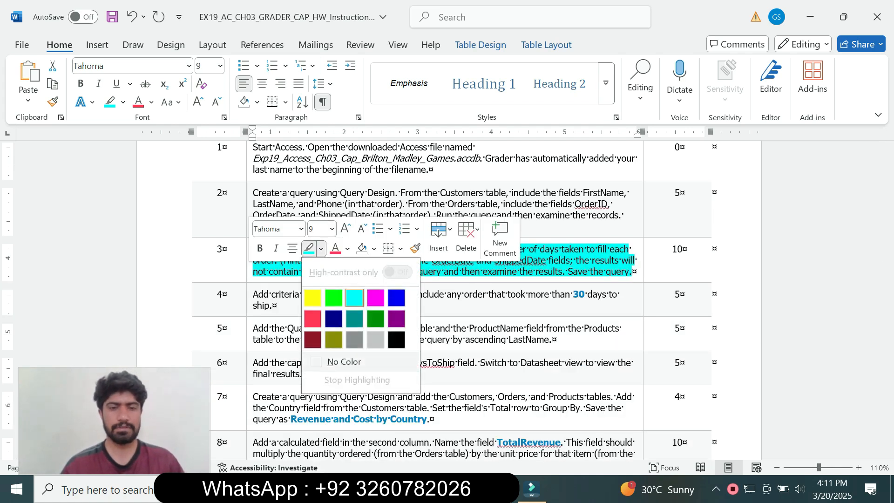
{"action": "left_click", "coordinate": [345, 362]}
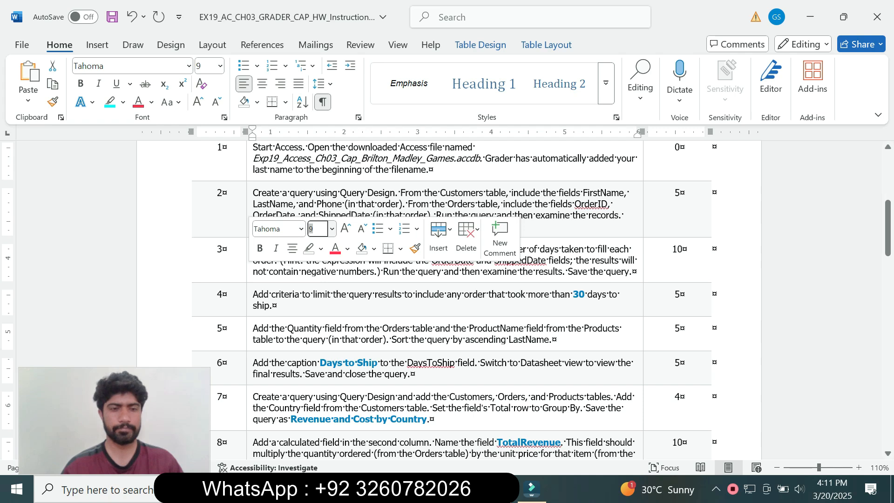
Enlarge the step 4 instruction to 14 pt, highlight it in turquoise, and read its criteria requirement.
{"action": "left_click", "coordinate": [250, 299]}
{"action": "left_click", "coordinate": [333, 265]}
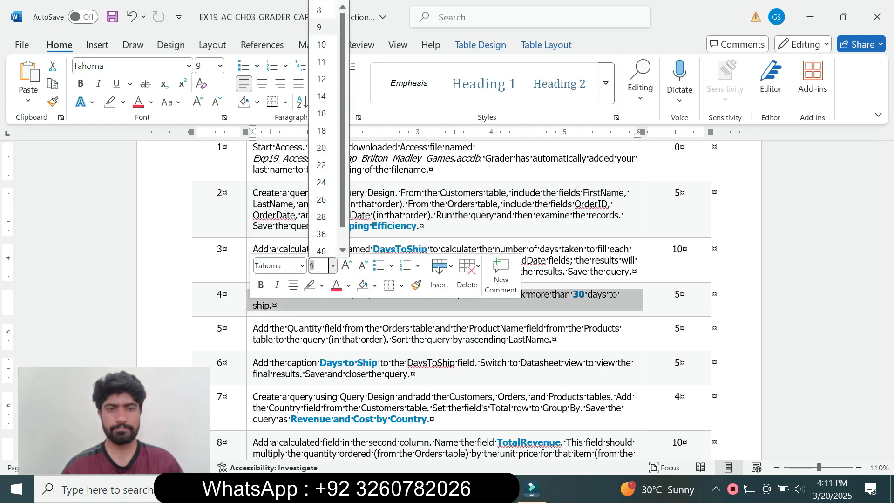
{"action": "left_click", "coordinate": [321, 96]}
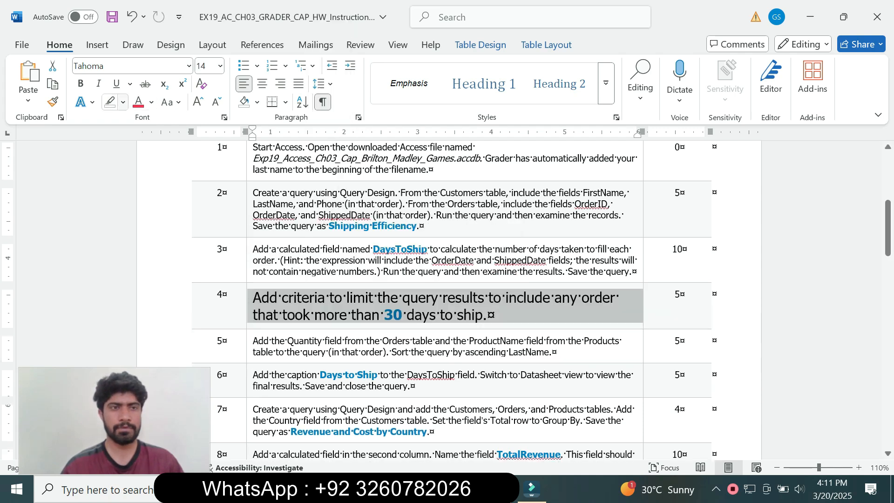
{"action": "left_click", "coordinate": [123, 102]}
{"action": "left_click", "coordinate": [154, 150]}
{"action": "left_click_drag", "start_coordinate": [889, 228], "coordinate": [888, 235]}
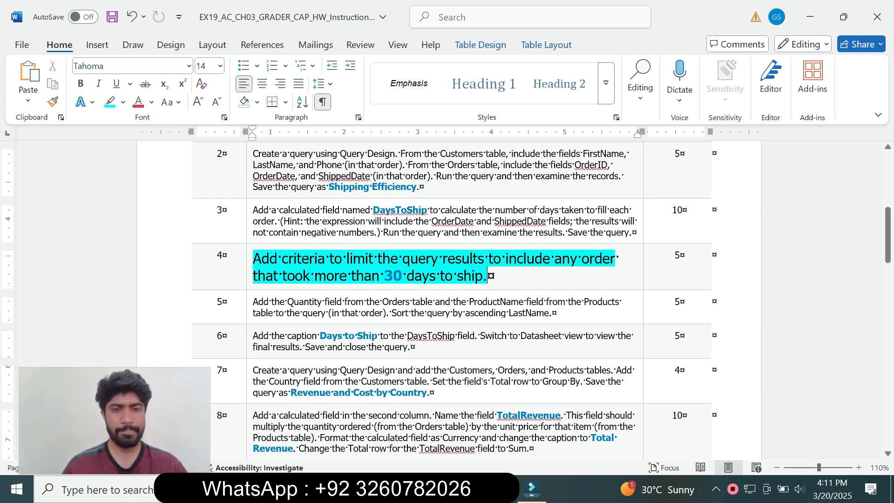
{"action": "left_click", "coordinate": [488, 301]}
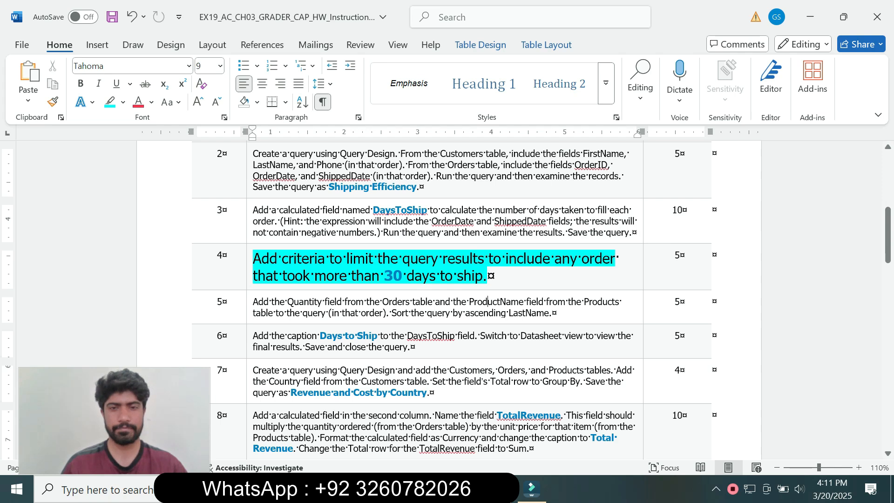
{"action": "left_click_drag", "start_coordinate": [282, 259], "coordinate": [487, 276]}
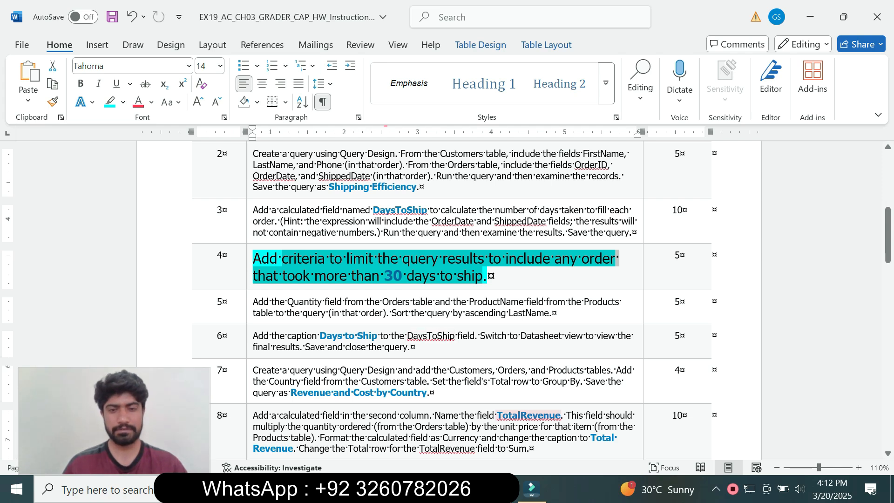
Switch to Access, open the Shipping Efficiency query in Design View, and set the DaysToShip criteria to >30.
{"action": "key", "text": "alt+Tab"}
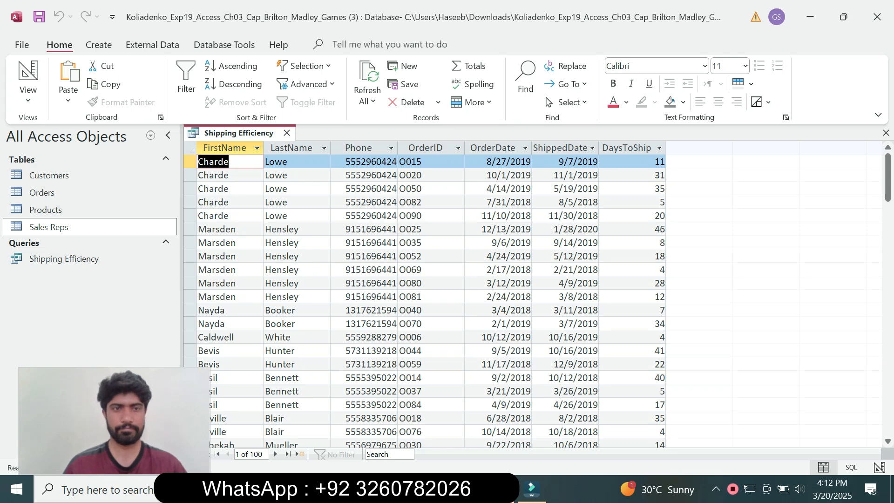
{"action": "right_click", "coordinate": [256, 134]}
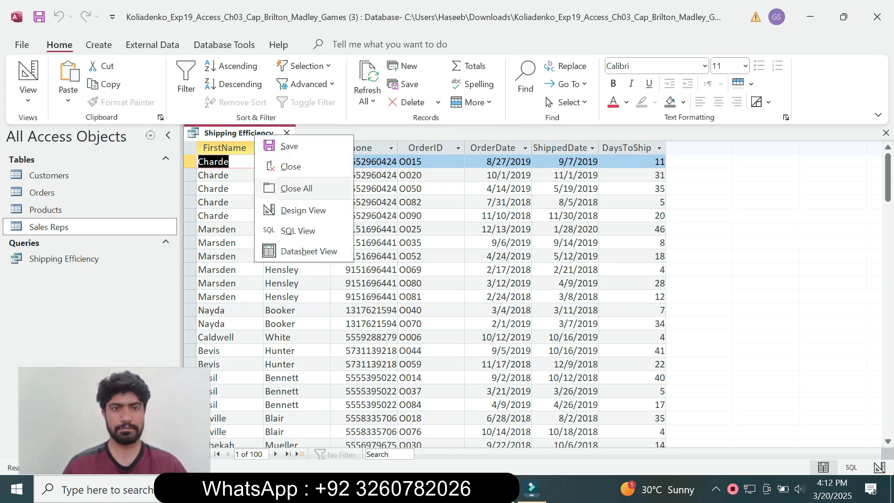
{"action": "left_click", "coordinate": [302, 209]}
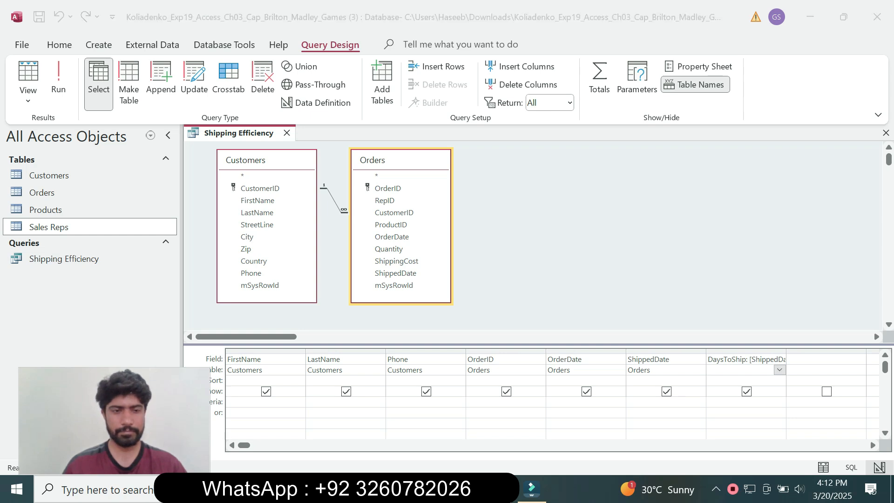
{"action": "left_click_drag", "start_coordinate": [114, 421], "coordinate": [96, 423]}
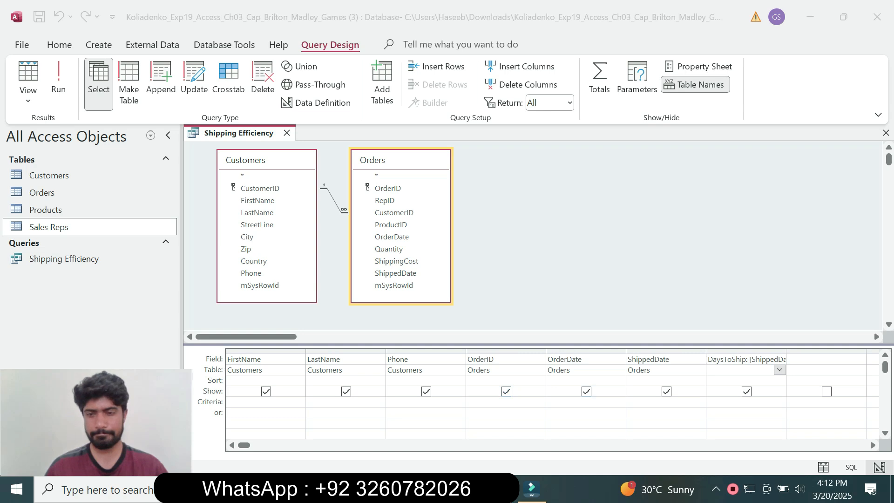
{"action": "left_click", "coordinate": [745, 402]}
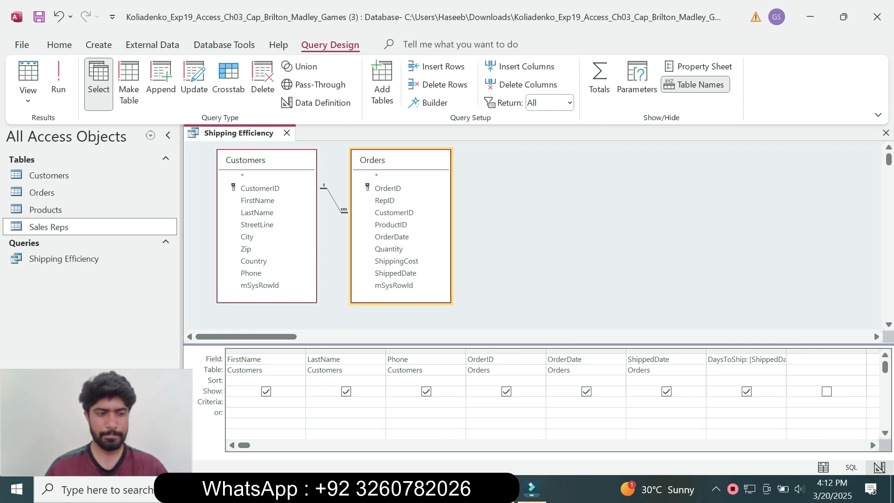
{"action": "type", "text": ">30"}
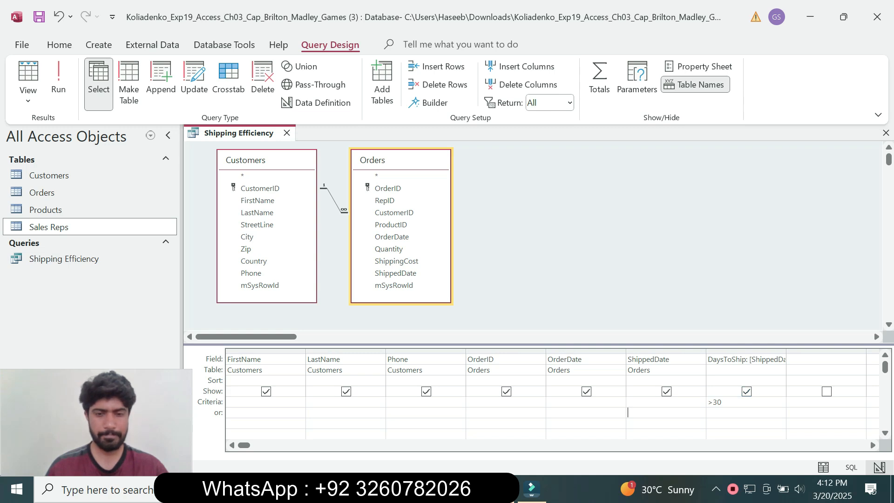
Return to the Word instructions, reset the step 4 text to 9 pt, and remove its highlighting.
{"action": "key", "text": "alt+Tab"}
{"action": "left_click_drag", "start_coordinate": [482, 276], "coordinate": [514, 277]}
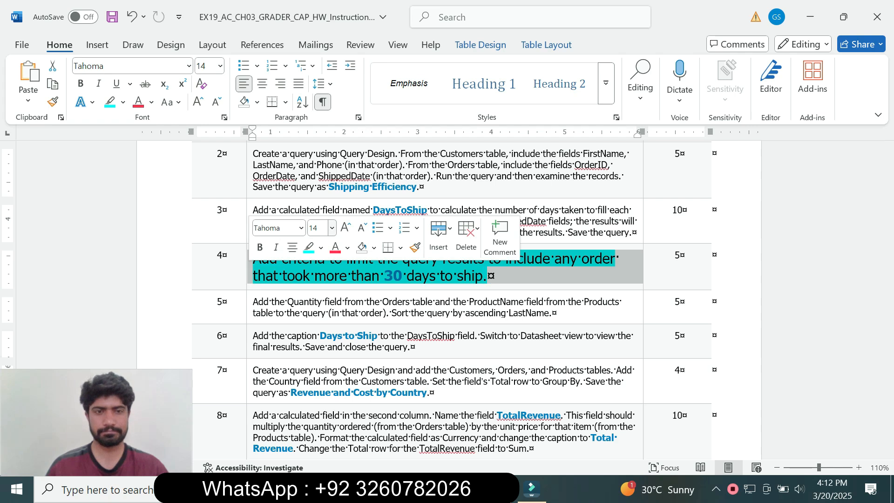
{"action": "left_click", "coordinate": [332, 228]}
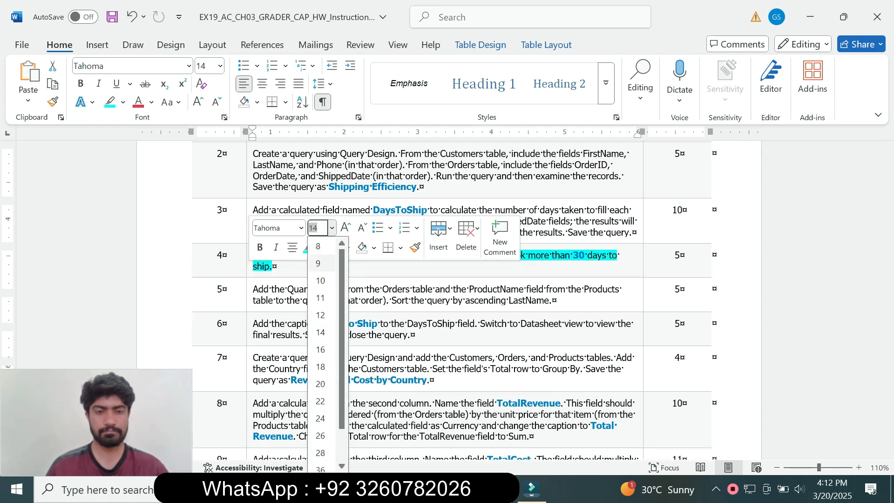
{"action": "left_click", "coordinate": [320, 263]}
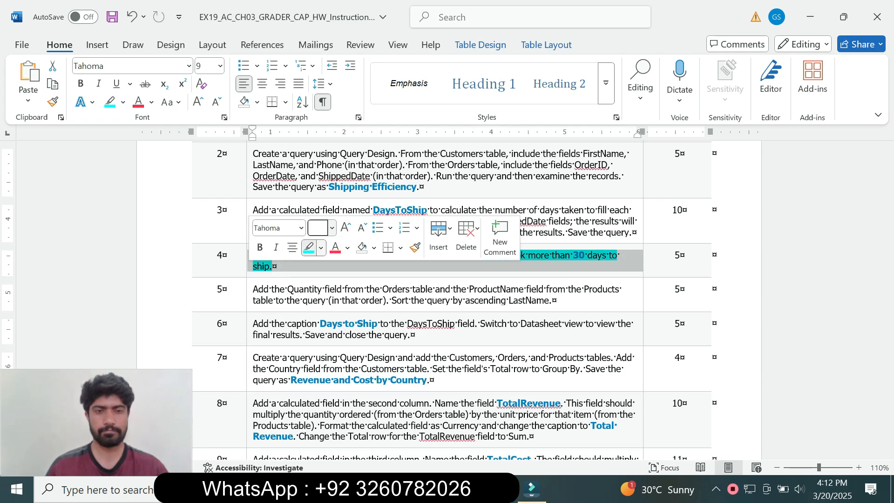
{"action": "left_click", "coordinate": [321, 248]}
{"action": "left_click", "coordinate": [344, 361]}
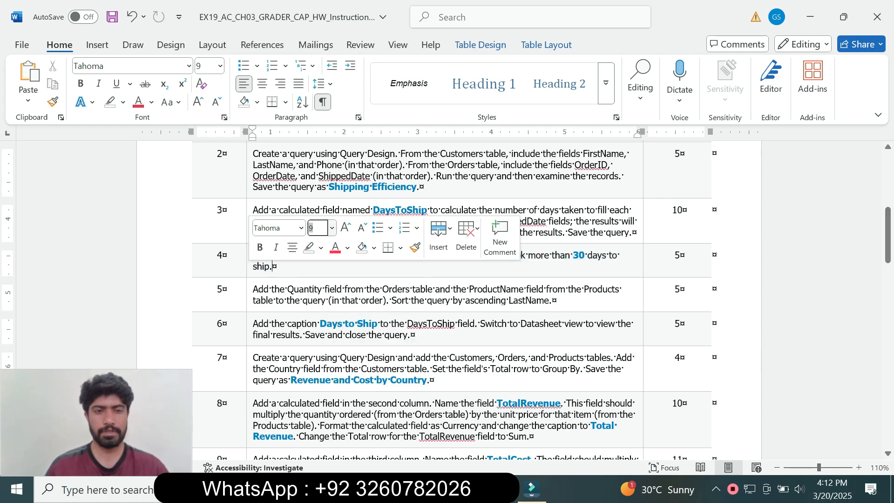
Enlarge the step 5 instruction to 14 pt, highlight it in turquoise, and read the part about the Quantity field.
{"action": "left_click", "coordinate": [250, 296]}
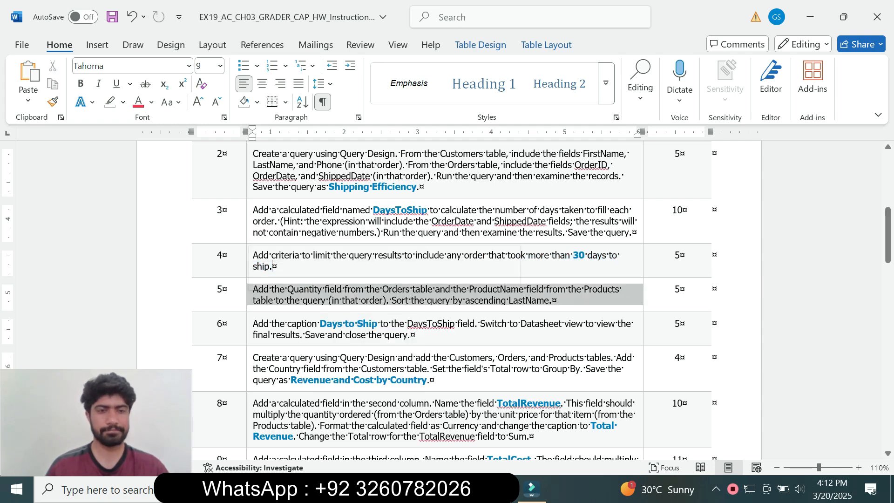
{"action": "left_click", "coordinate": [332, 258]}
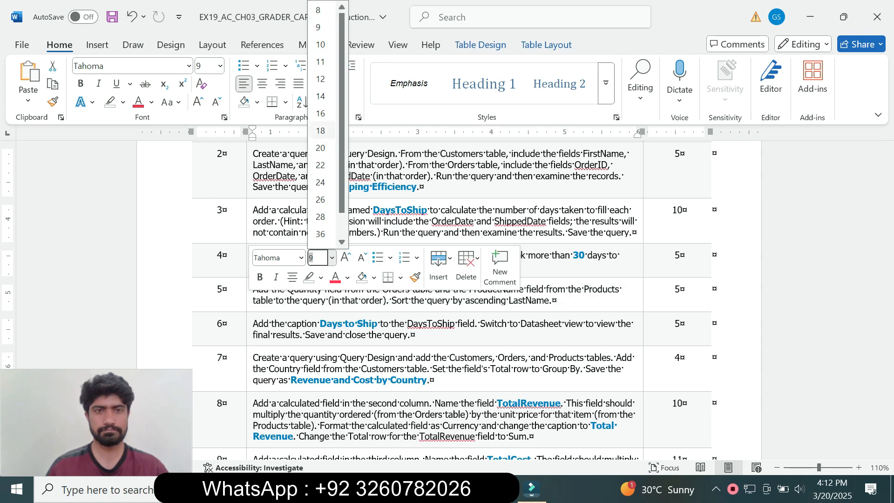
{"action": "left_click", "coordinate": [321, 96]}
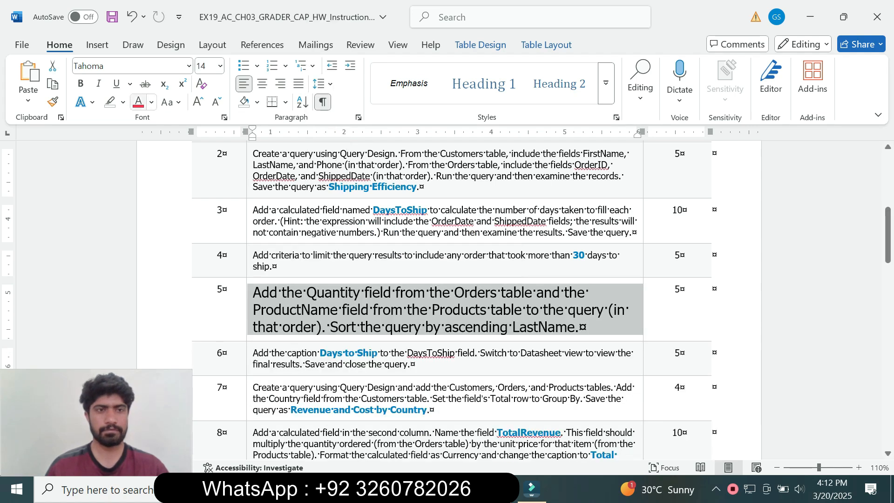
{"action": "left_click", "coordinate": [123, 102]}
{"action": "left_click", "coordinate": [157, 151]}
{"action": "left_click_drag", "start_coordinate": [888, 235], "coordinate": [888, 248]}
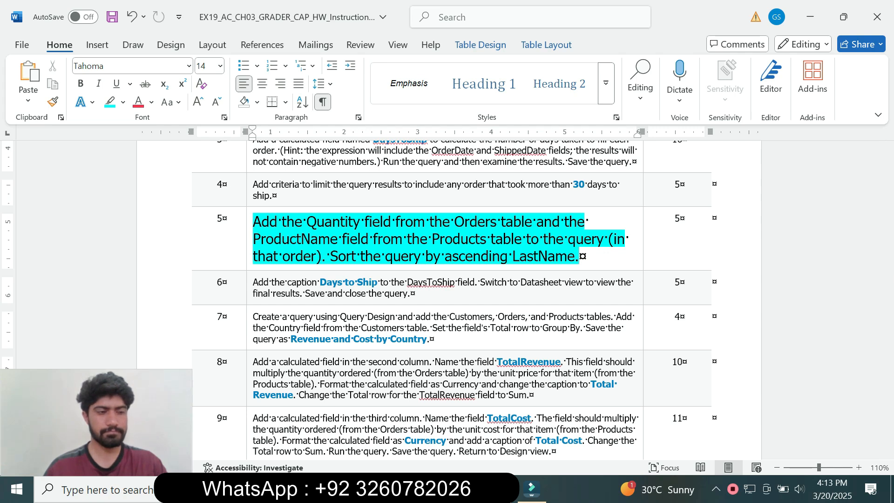
{"action": "left_click_drag", "start_coordinate": [282, 222], "coordinate": [537, 222]}
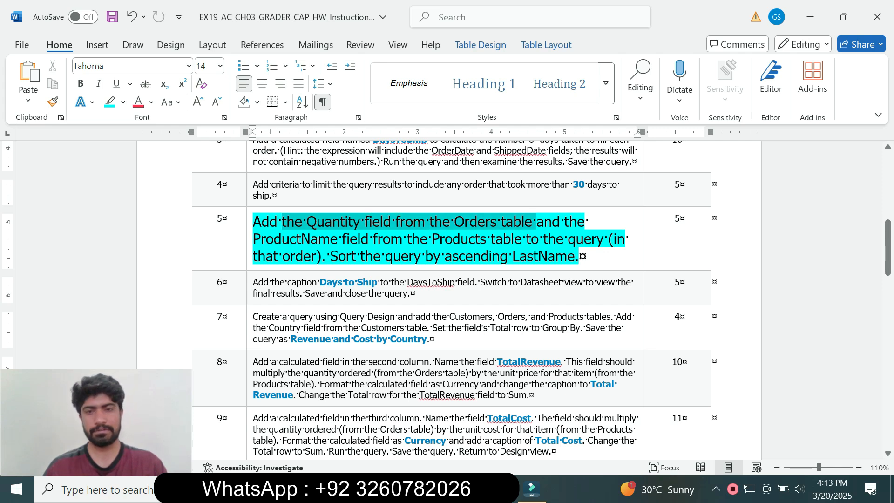
Switch to Access, add the Quantity field from the Orders table to the query grid, and recheck step 5 in Word.
{"action": "key", "text": "alt+Tab"}
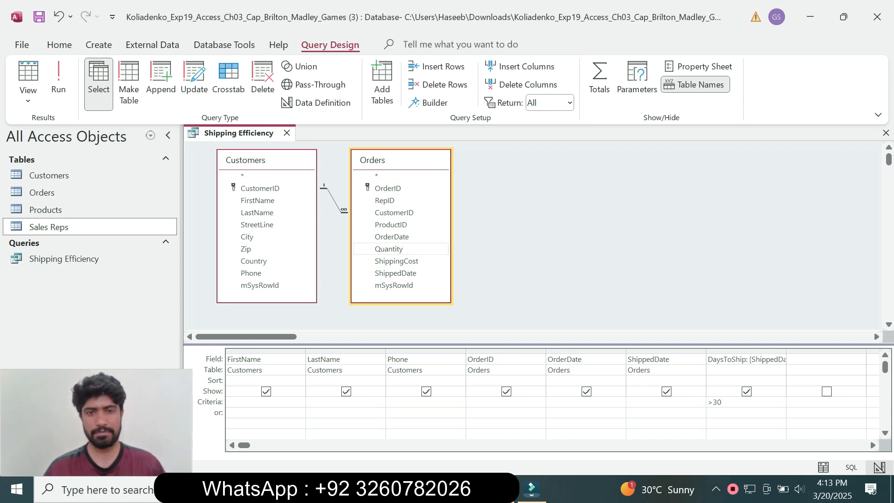
{"action": "double_click", "coordinate": [389, 248]}
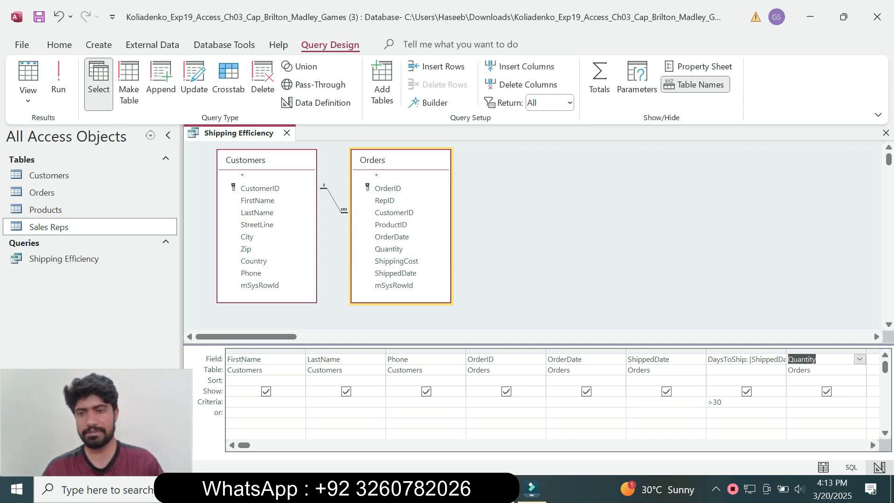
{"action": "key", "text": "alt+Tab"}
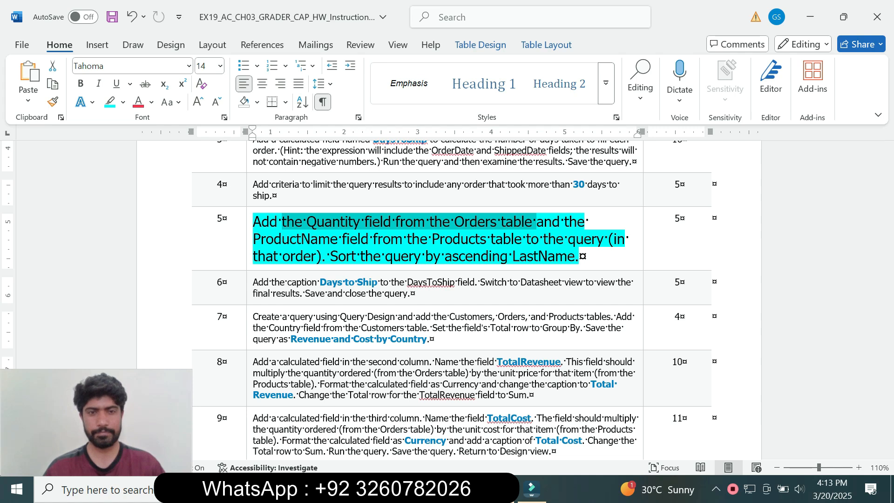
{"action": "left_click", "coordinate": [496, 413]}
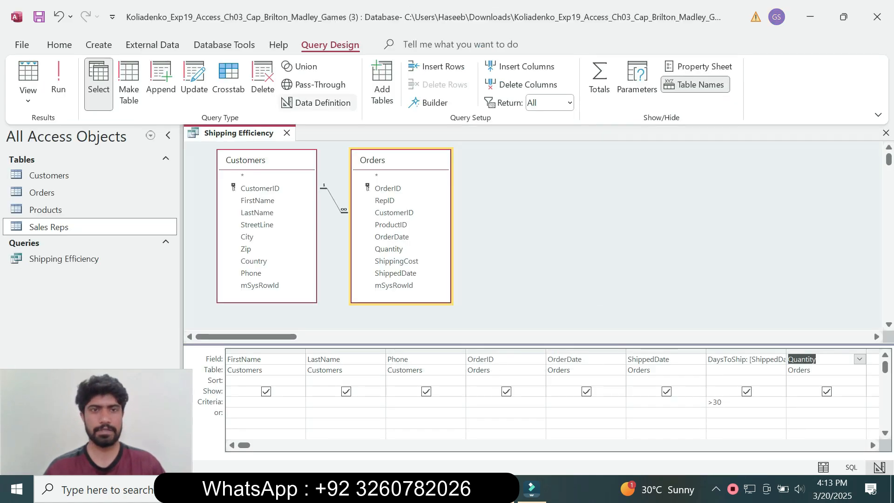
Add the Products table to the Shipping Efficiency query, then review the ProductName requirement of step 5 in Word.
{"action": "left_click", "coordinate": [382, 83]}
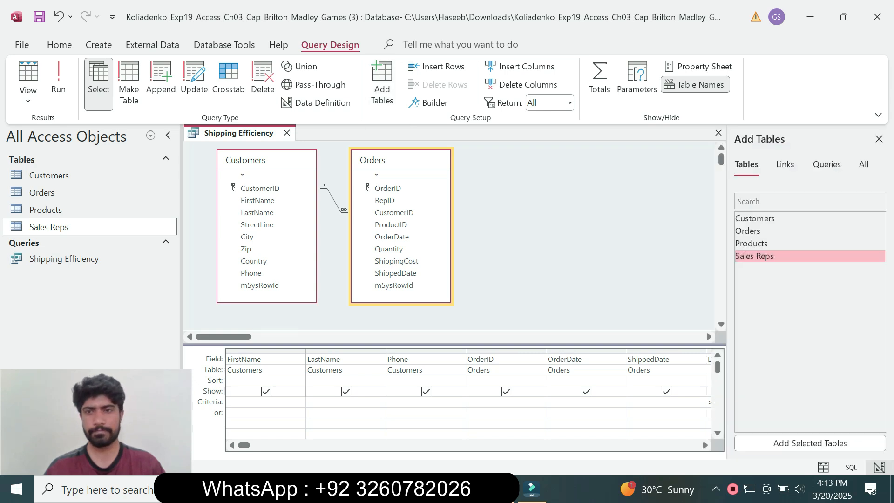
{"action": "double_click", "coordinate": [751, 243]}
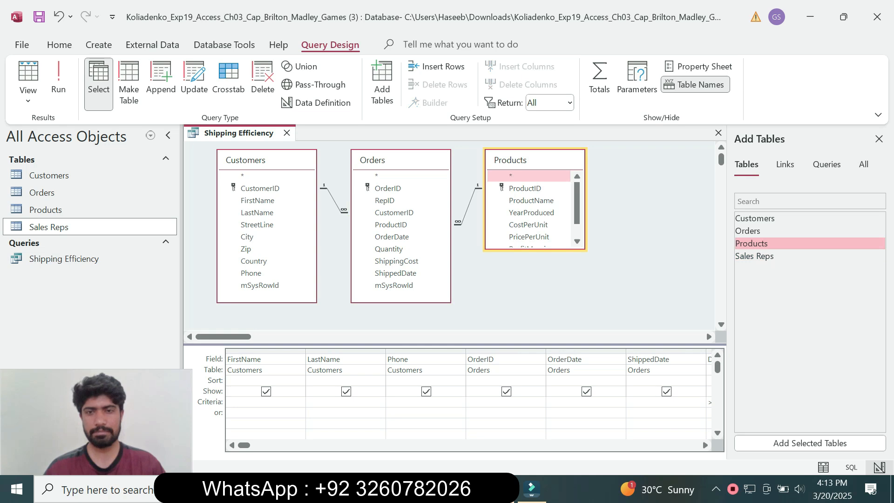
{"action": "key", "text": "alt+Tab"}
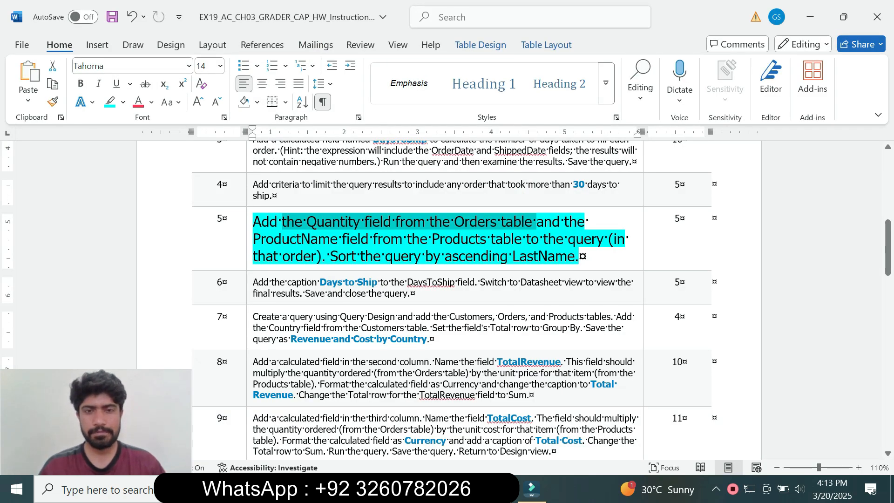
{"action": "left_click", "coordinate": [439, 239]}
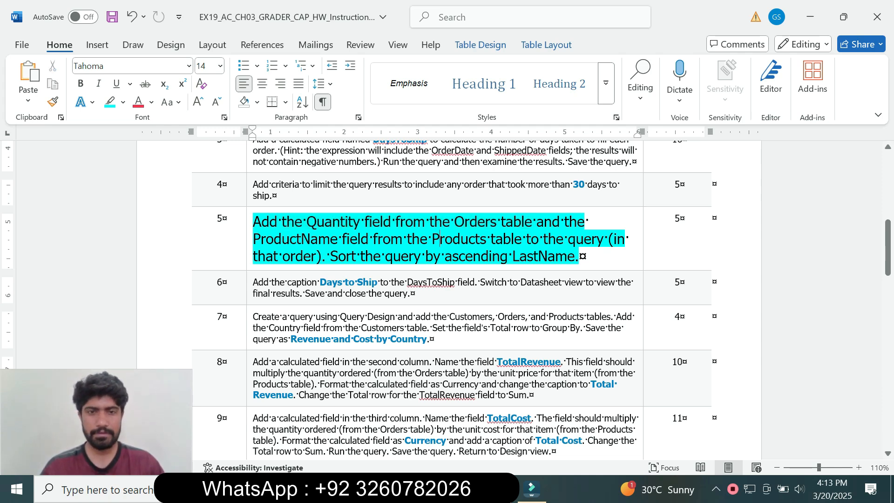
{"action": "left_click_drag", "start_coordinate": [303, 256], "coordinate": [408, 238]}
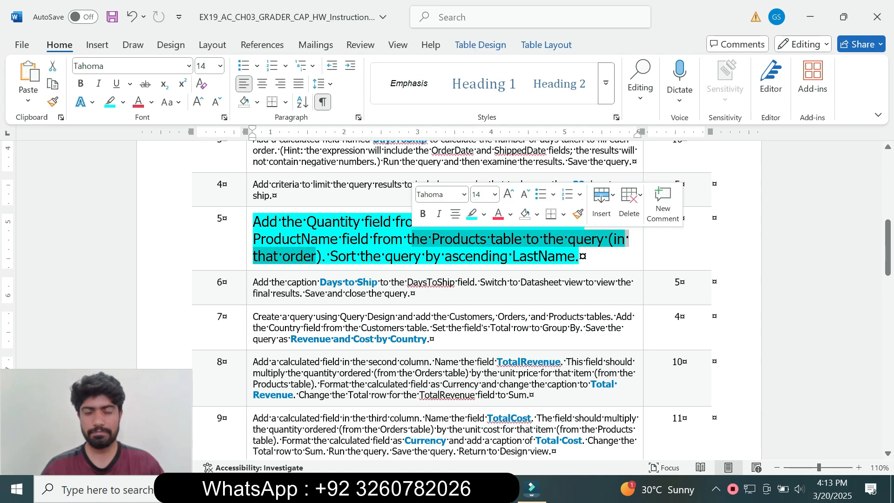
Back in Access, add the ProductName field from the Products table to the query grid and close Add Tables.
{"action": "key", "text": "alt+Tab"}
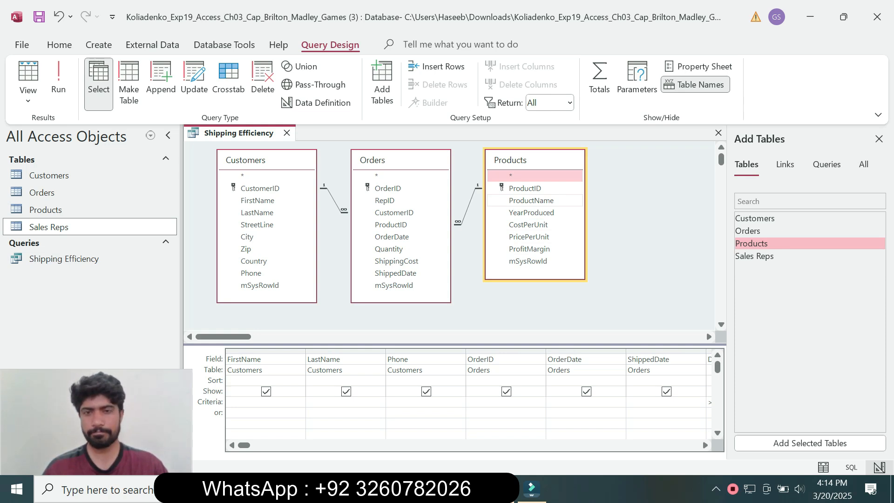
{"action": "double_click", "coordinate": [532, 201]}
{"action": "left_click", "coordinate": [879, 139]}
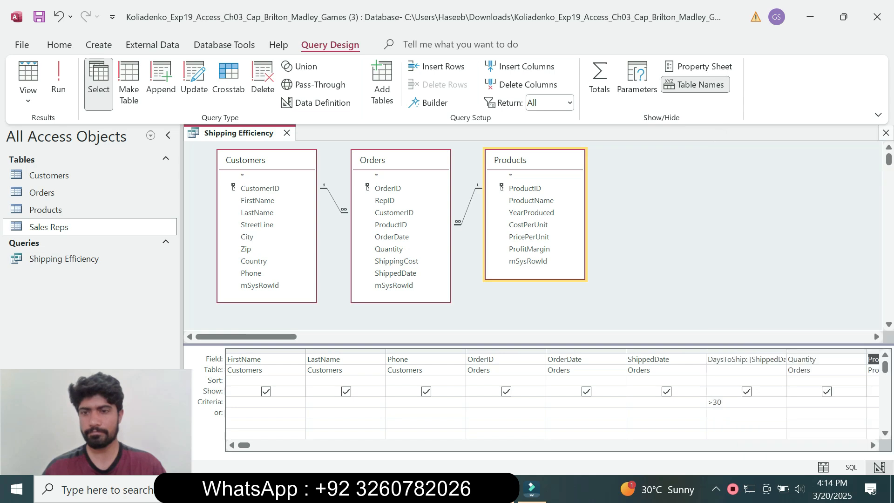
Check the ProductName column in the query grid, then review the sorting requirement of step 5 in Word.
{"action": "key", "text": "ctrl+w"}
{"action": "key", "text": "Escape"}
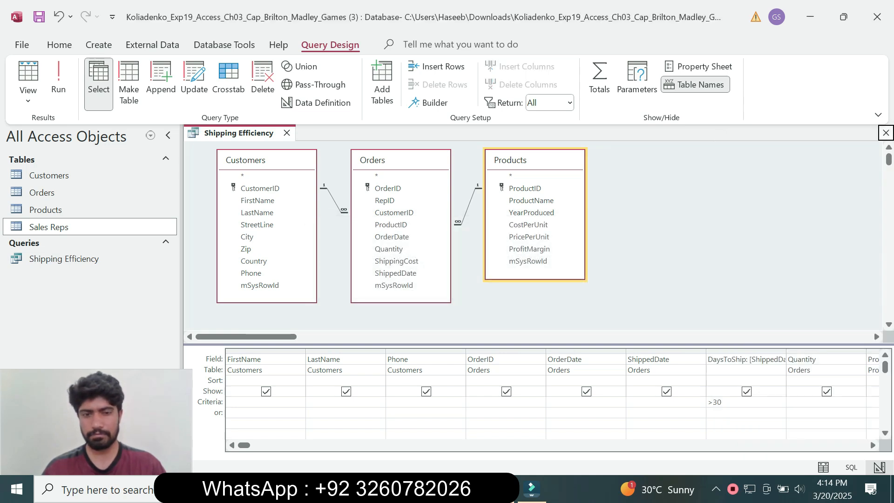
{"action": "key", "text": "F6"}
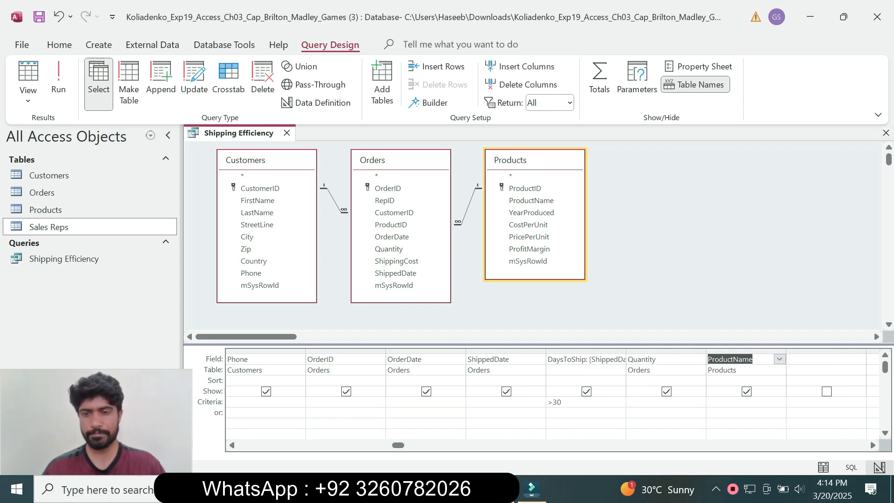
{"action": "key", "text": "alt+Tab"}
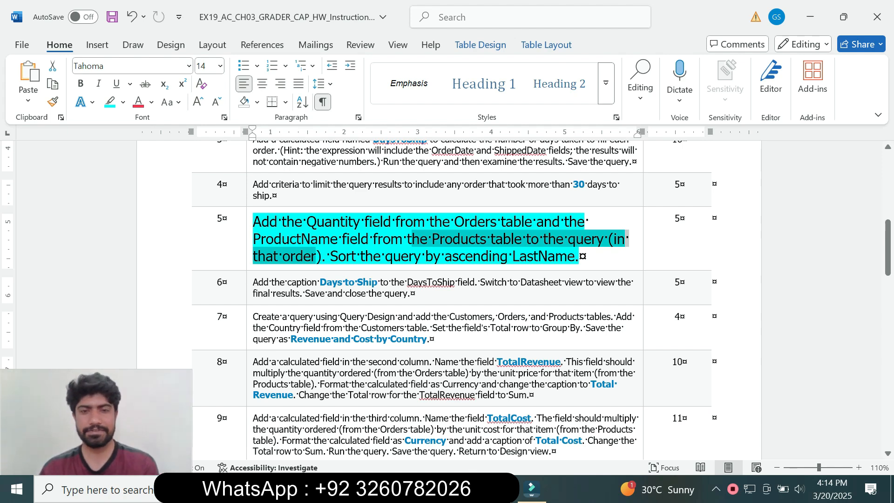
{"action": "left_click", "coordinate": [408, 239]}
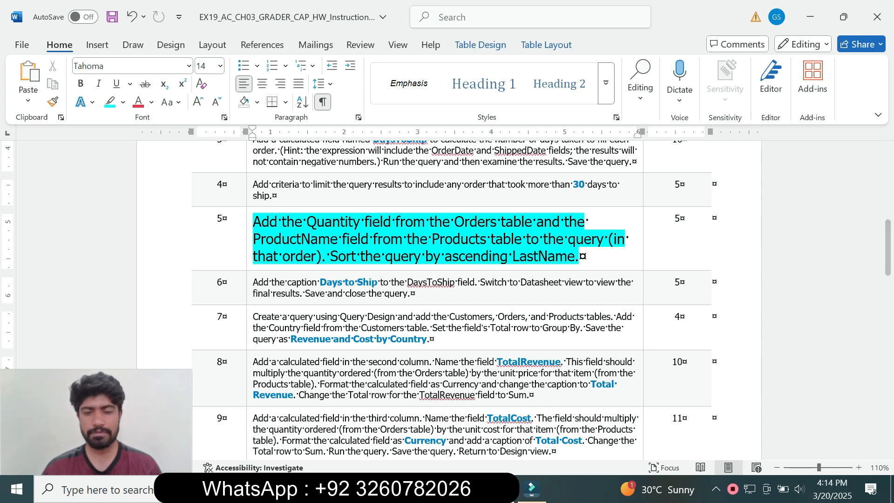
{"action": "key", "text": "alt+Tab"}
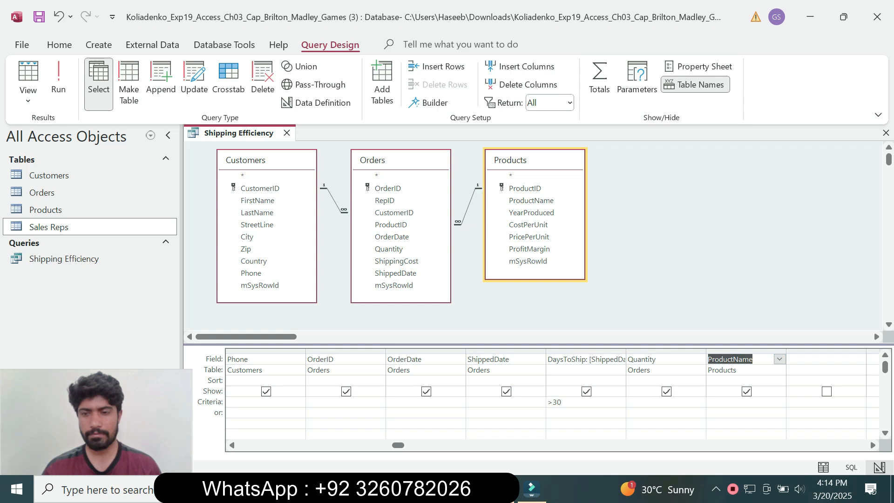
{"action": "mouse_move", "coordinate": [462, 489]}
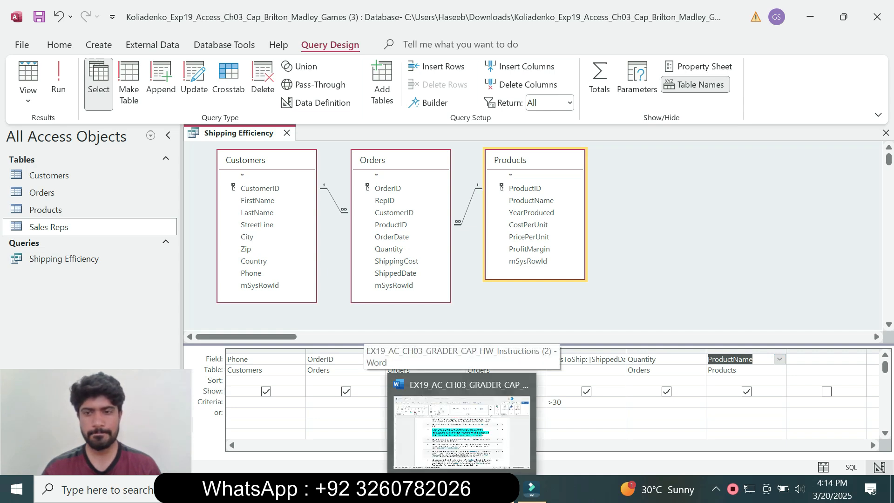
{"action": "left_click", "coordinate": [461, 431]}
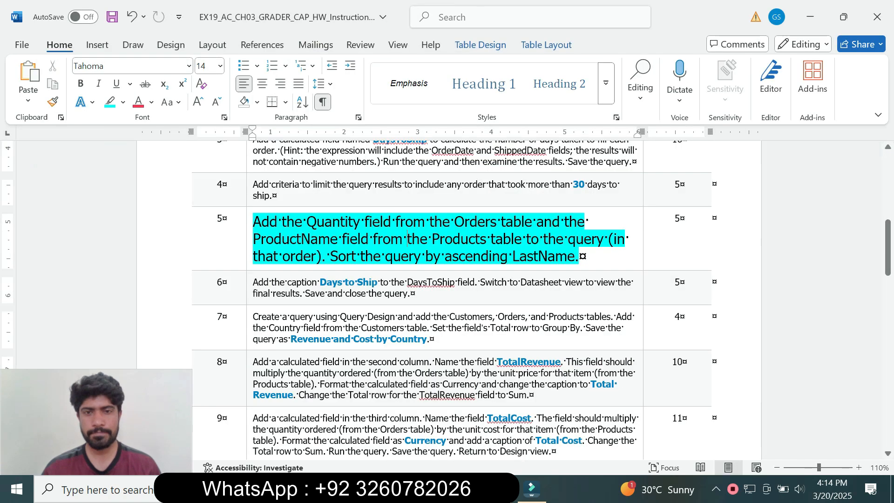
{"action": "left_click_drag", "start_coordinate": [255, 223], "coordinate": [428, 254]}
Switch to Access and sort the Shipping Efficiency query by LastName in ascending order.
{"action": "key", "text": "alt+Tab"}
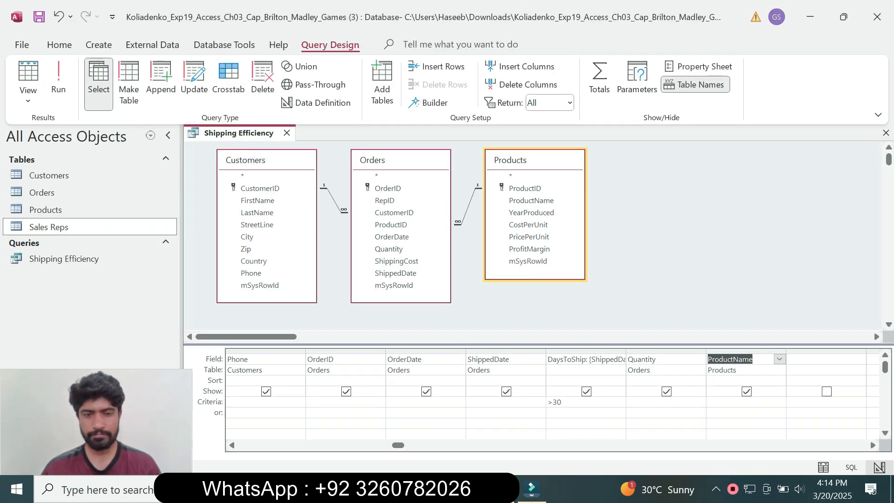
{"action": "left_click", "coordinate": [232, 445]}
{"action": "left_click", "coordinate": [232, 445]}
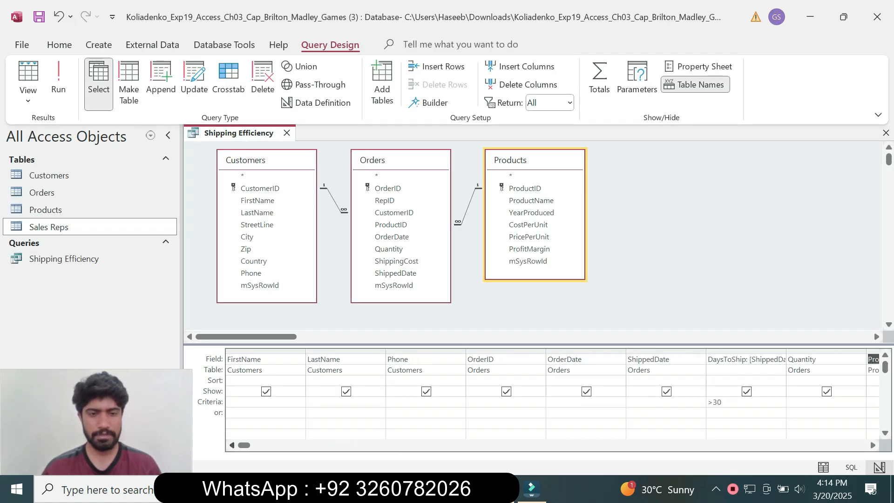
{"action": "left_click", "coordinate": [340, 380]}
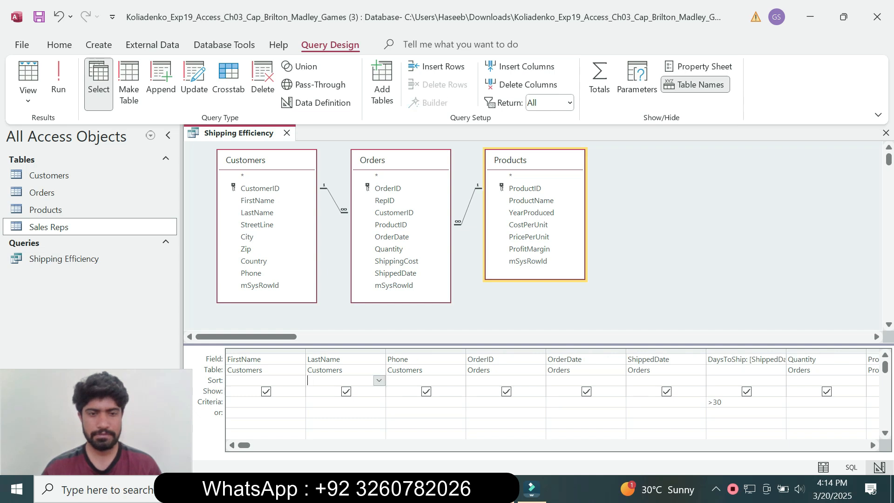
{"action": "left_click", "coordinate": [379, 380]}
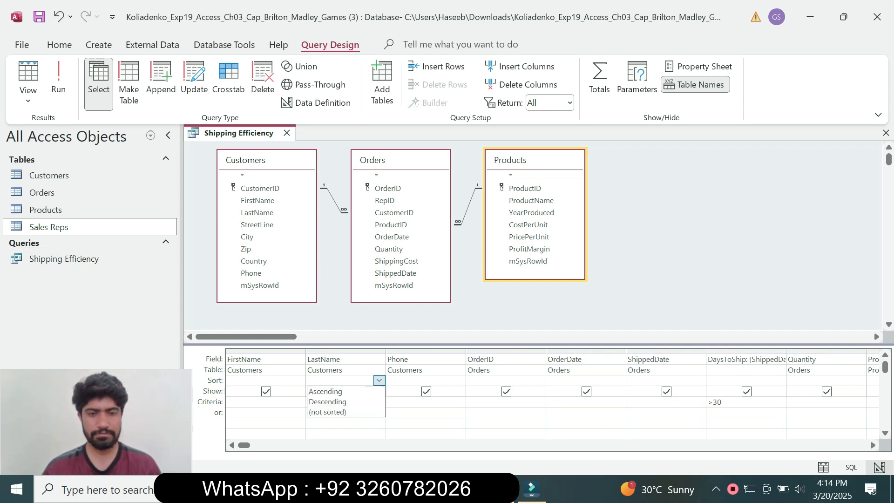
{"action": "left_click", "coordinate": [344, 391]}
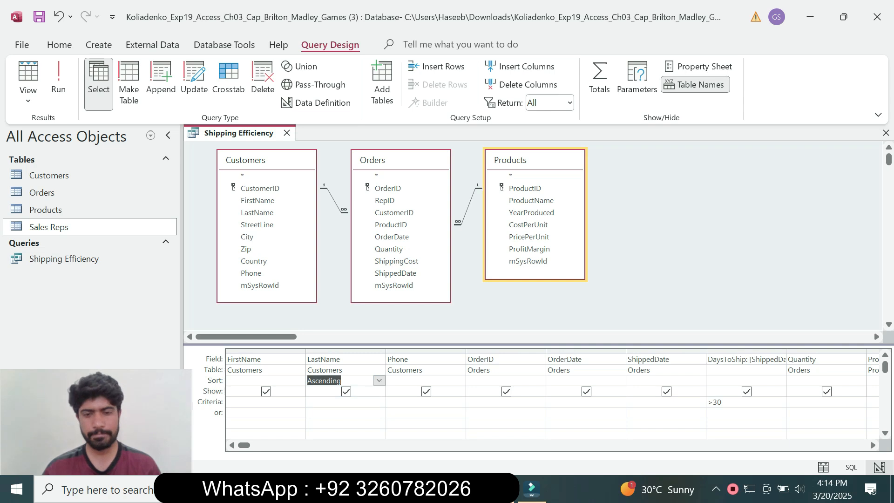
Back in Word, reset the step 5 instruction to 9 pt and remove its turquoise highlight.
{"action": "key", "text": "alt+Tab"}
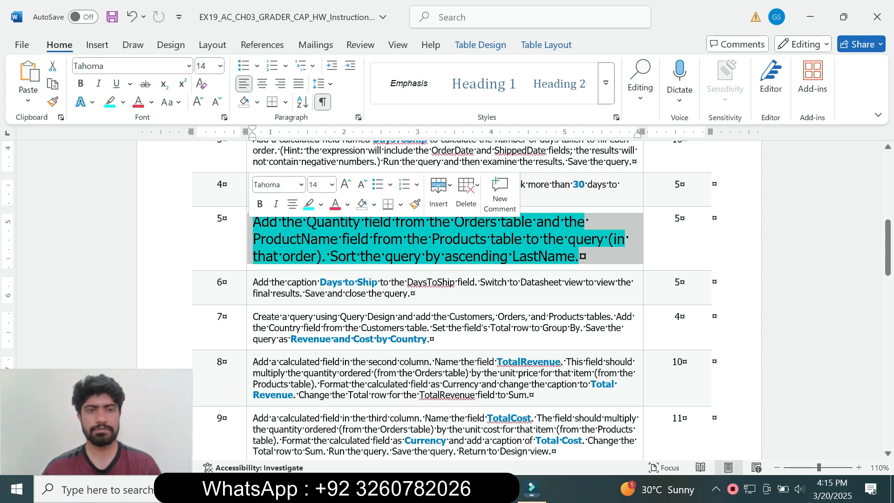
{"action": "left_click", "coordinate": [331, 184]}
{"action": "left_click", "coordinate": [318, 220]}
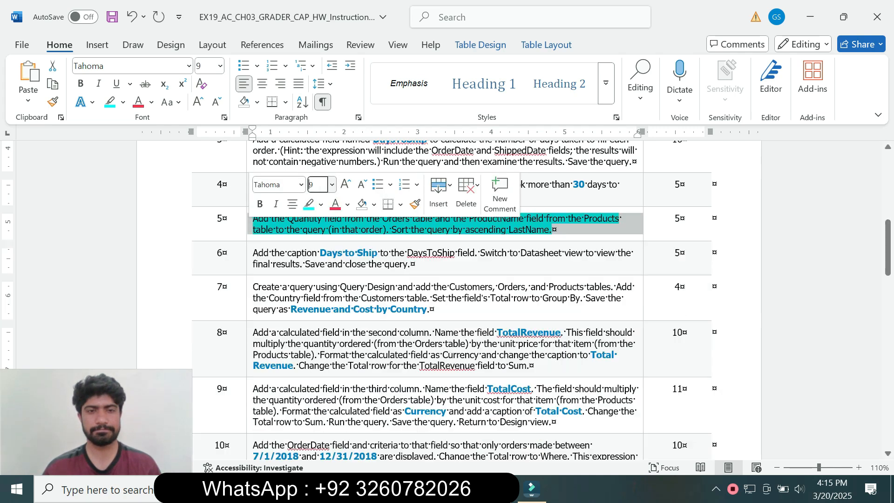
{"action": "left_click", "coordinate": [321, 204]}
{"action": "left_click", "coordinate": [321, 204]}
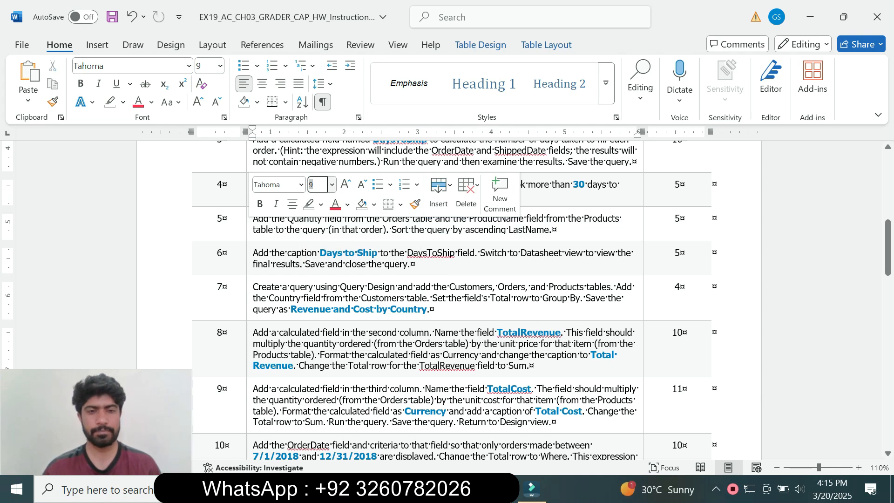
Enlarge the step 6 instruction to 12 pt and highlight it in turquoise.
{"action": "left_click", "coordinate": [250, 265]}
{"action": "left_click", "coordinate": [331, 227]}
{"action": "left_click", "coordinate": [317, 297]}
{"action": "left_click", "coordinate": [320, 247]}
{"action": "left_click", "coordinate": [357, 296]}
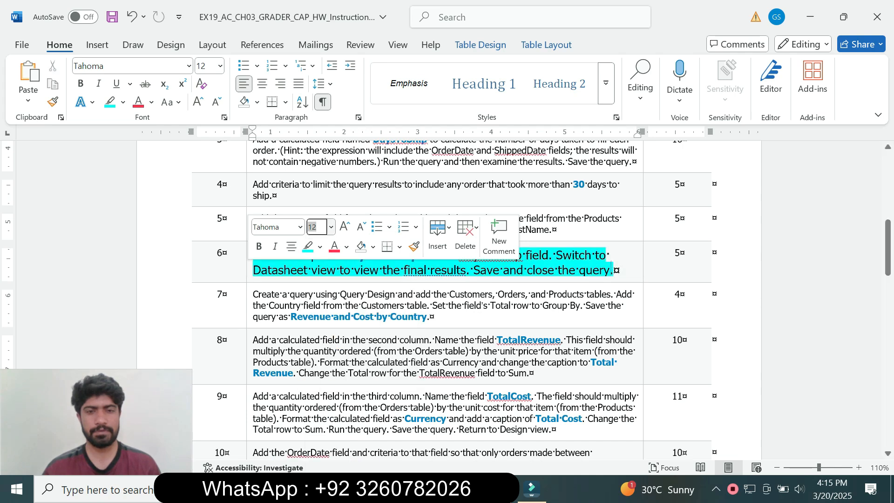
Read the part of step 6 about adding the Days to Ship caption to the DaysToShip field.
{"action": "left_click", "coordinate": [288, 294]}
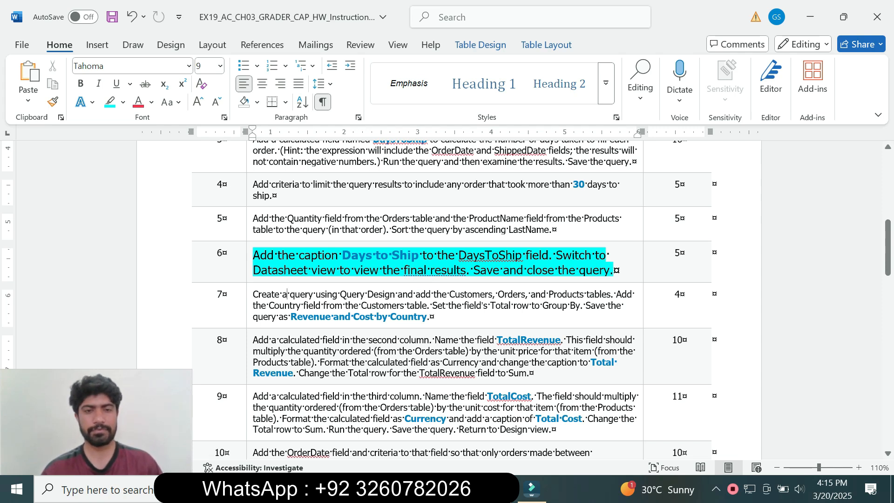
{"action": "key", "text": "ctrl+shift+Right"}
{"action": "key", "text": "ctrl+shift+Right"}
{"action": "key", "text": "ctrl+shift+Right"}
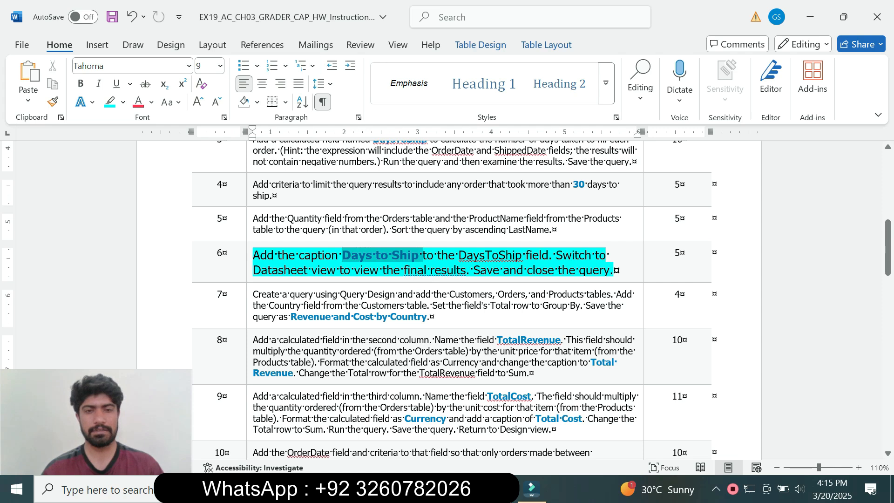
{"action": "key", "text": "shift+Left"}
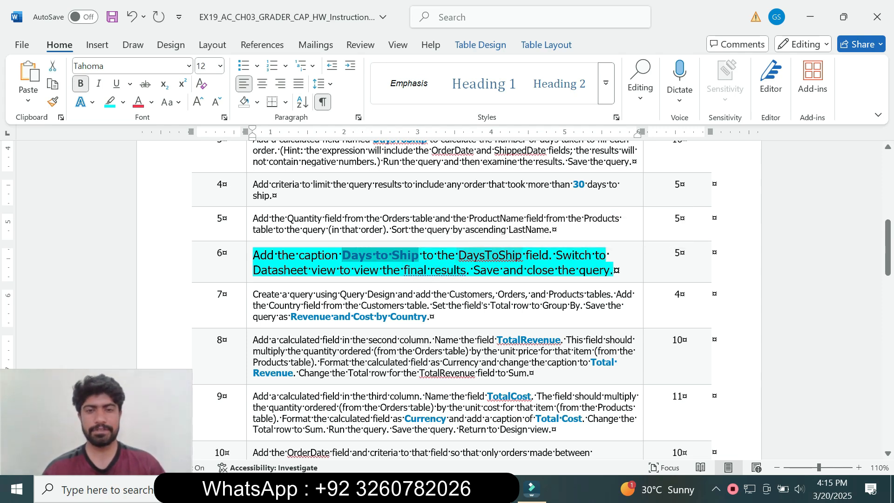
{"action": "left_click", "coordinate": [467, 255]}
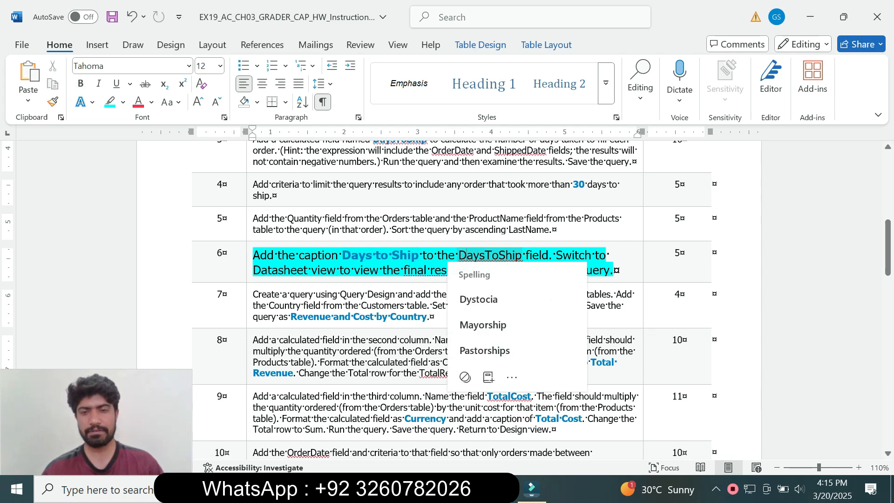
{"action": "left_click", "coordinate": [563, 255]}
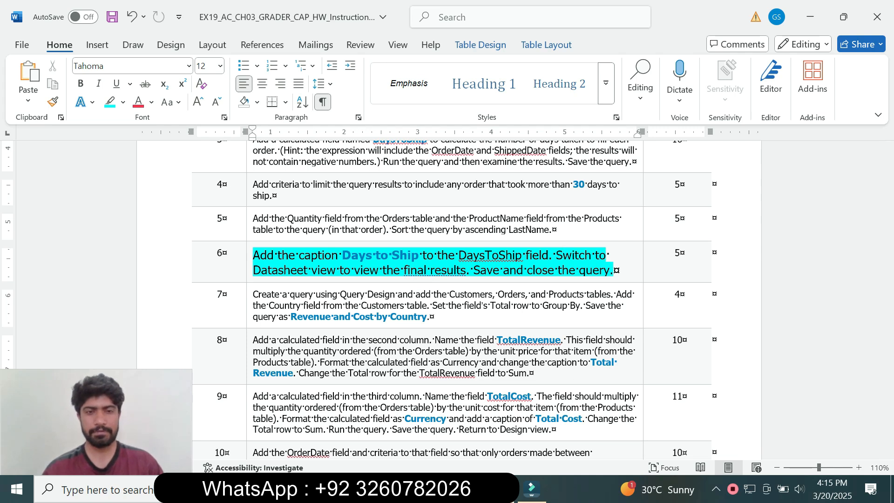
Recheck the field name in Word's step 6 and open the properties of the DaysToShip field in the Access query grid.
{"action": "left_click", "coordinate": [498, 489]}
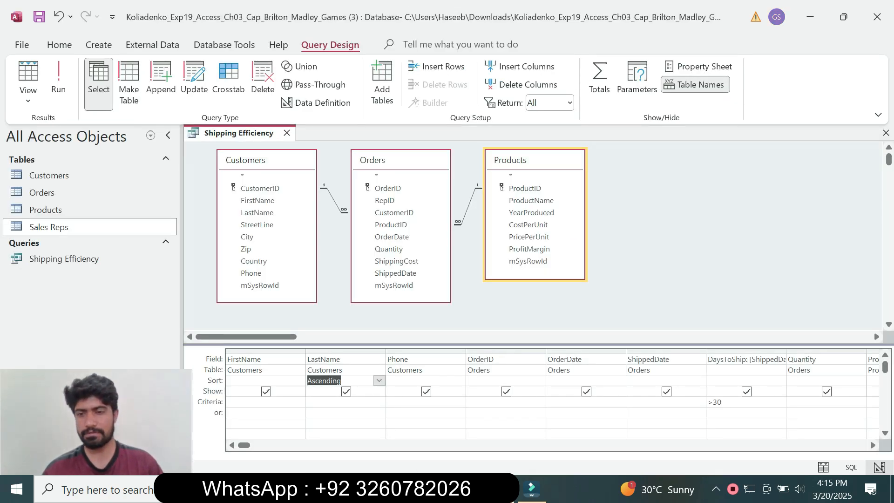
{"action": "left_click", "coordinate": [747, 359]}
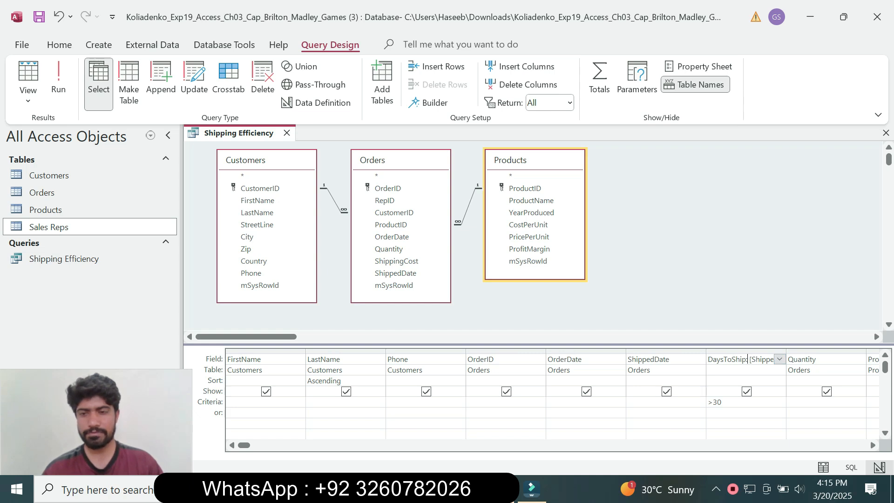
{"action": "key", "text": "alt+Tab"}
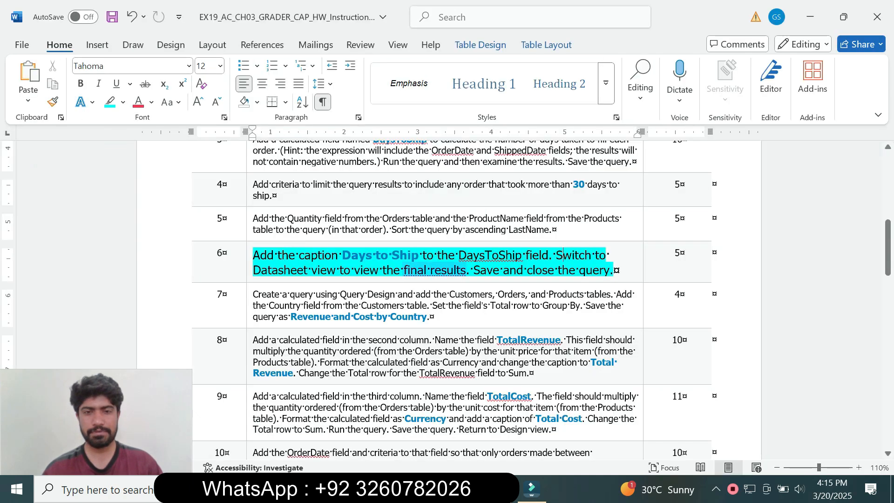
{"action": "double_click", "coordinate": [490, 254]}
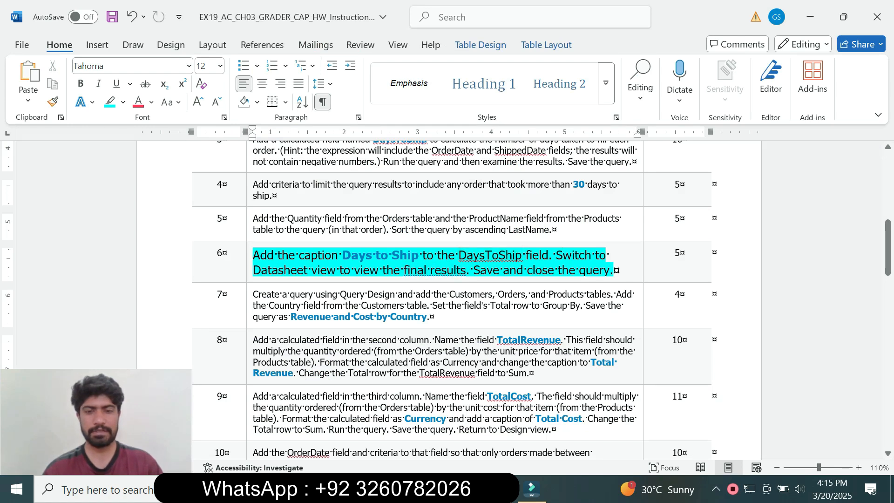
{"action": "key", "text": "alt+Tab"}
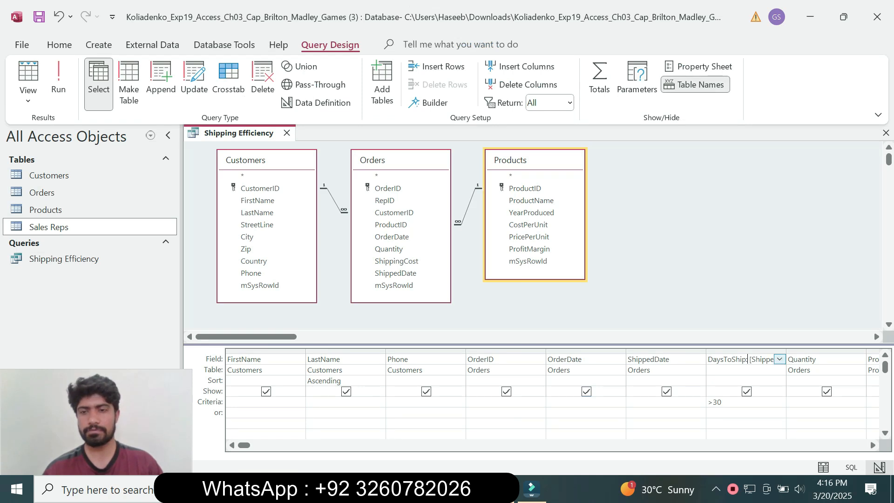
{"action": "right_click", "coordinate": [750, 360]}
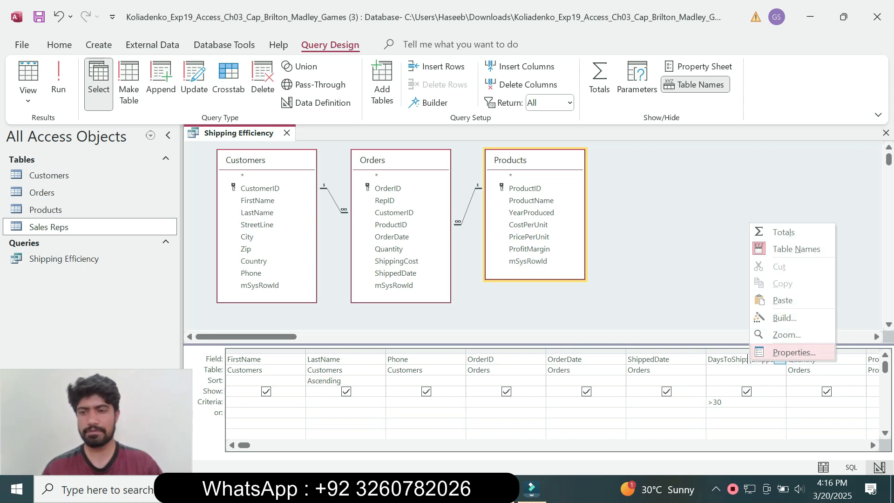
{"action": "left_click", "coordinate": [794, 353]}
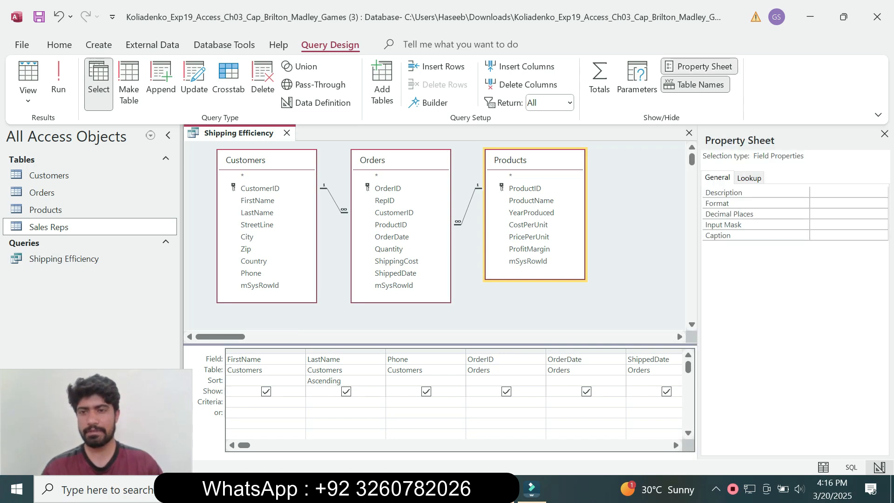
{"action": "left_click", "coordinate": [838, 235]}
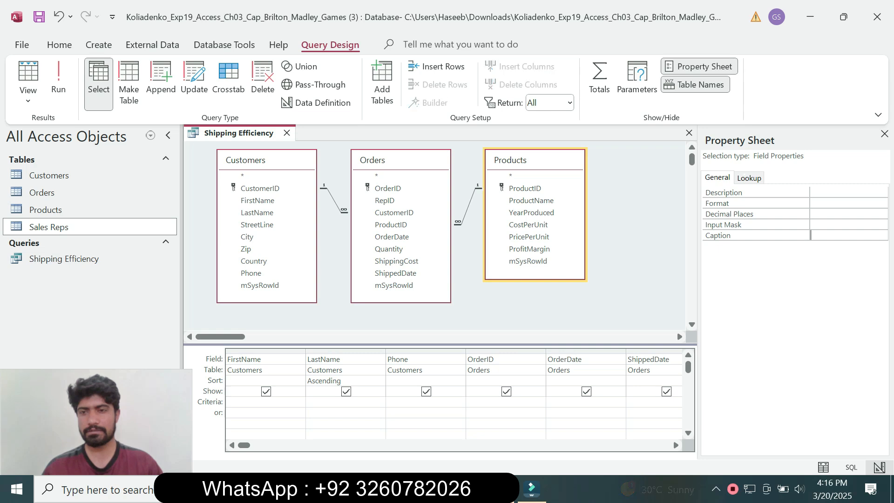
Switch to Word and copy the caption text Days to Ship from the step 6 instruction.
{"action": "key", "text": "alt+Tab"}
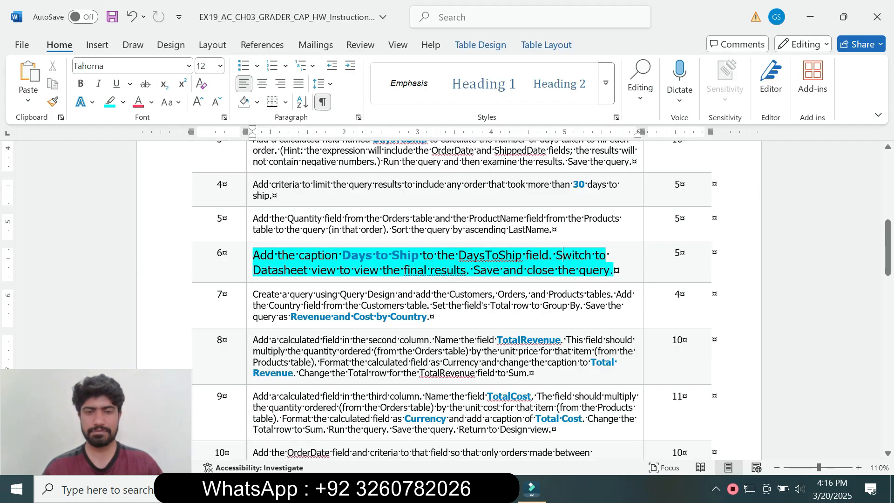
{"action": "left_click_drag", "start_coordinate": [342, 255], "coordinate": [419, 255]}
{"action": "triple_click", "coordinate": [410, 270]}
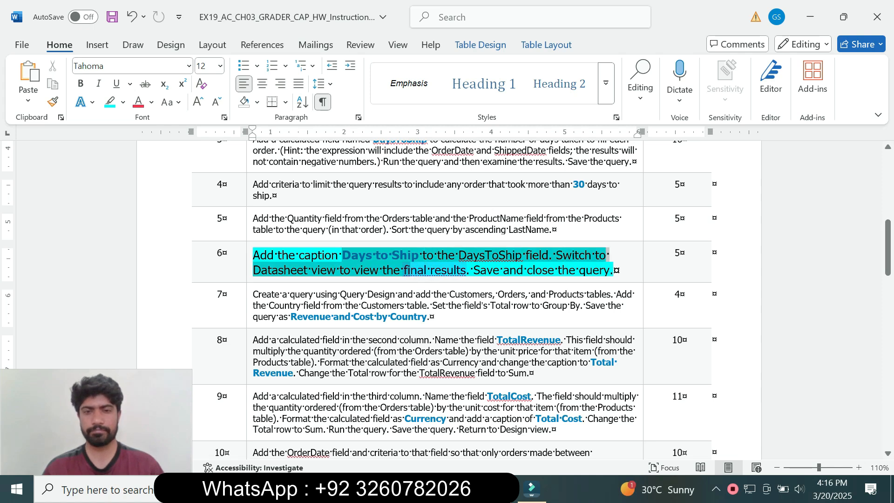
{"action": "left_click", "coordinate": [318, 270]}
{"action": "left_click_drag", "start_coordinate": [343, 255], "coordinate": [419, 255]}
{"action": "key", "text": "ctrl+c"}
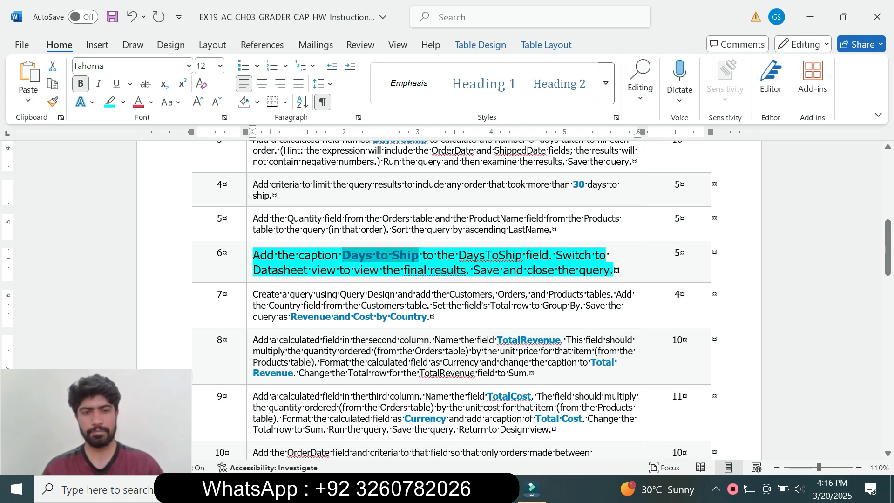
In Access, set the DaysToShip field's caption to Days to Ship, and return to step 6 in Word.
{"action": "key", "text": "alt+Tab"}
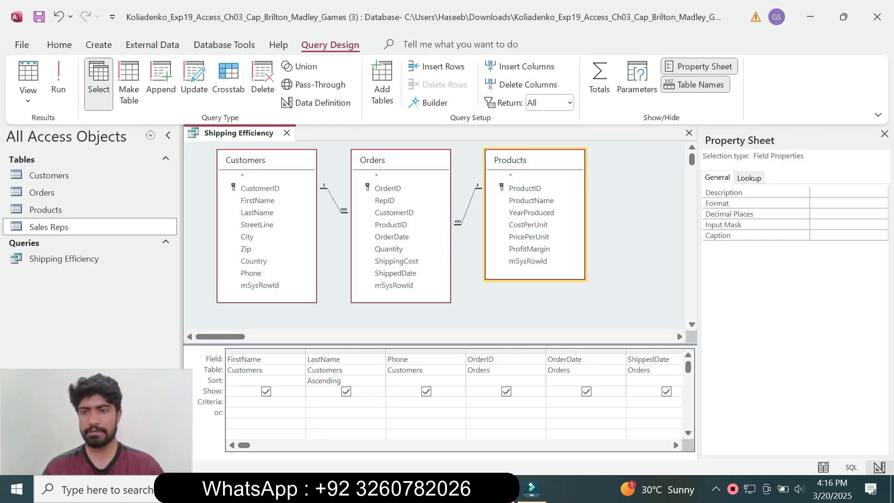
{"action": "left_click", "coordinate": [849, 235]}
{"action": "key", "text": "ctrl+v"}
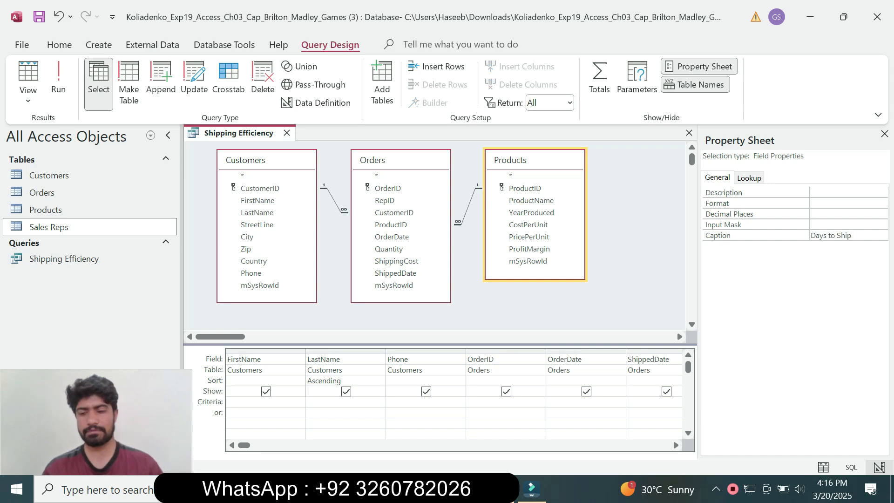
{"action": "key", "text": "Return"}
{"action": "key", "text": "alt+Tab"}
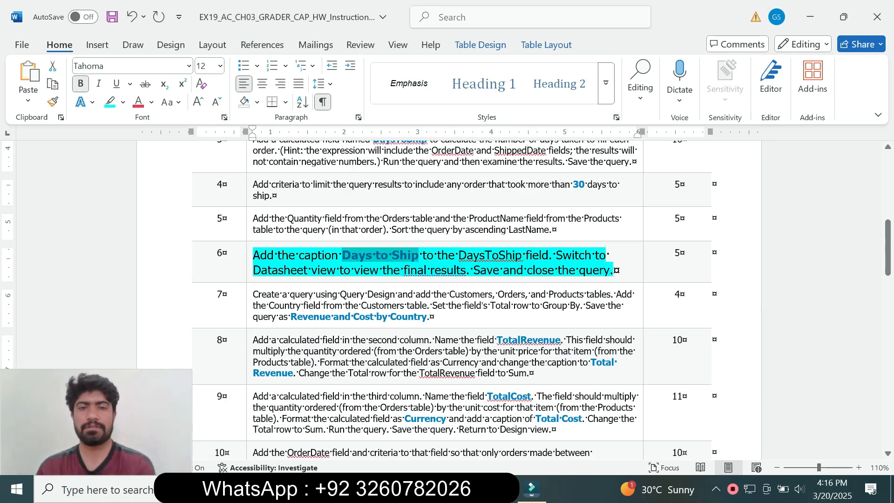
Switch to Access, save the Shipping Efficiency query, and display it in Datasheet view.
{"action": "key", "text": "alt+Tab"}
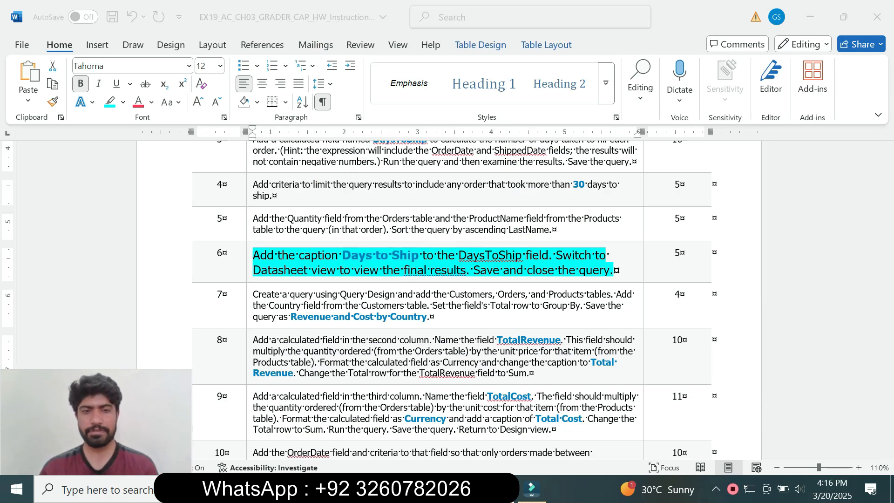
{"action": "right_click", "coordinate": [244, 134]}
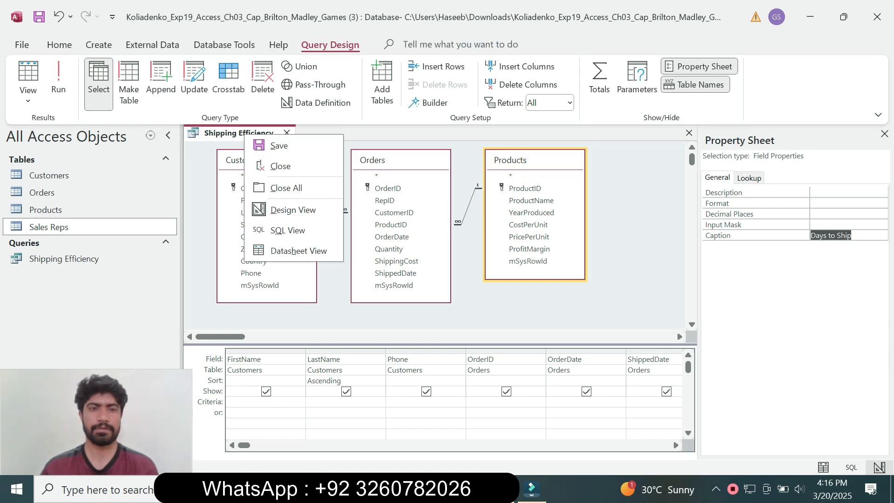
{"action": "left_click", "coordinate": [279, 145]}
{"action": "key", "text": "alt+Tab"}
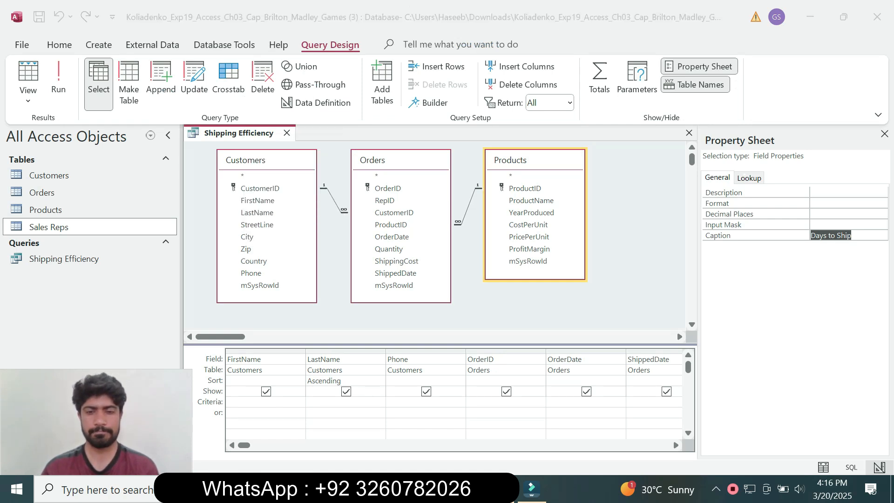
{"action": "key", "text": "alt+Tab"}
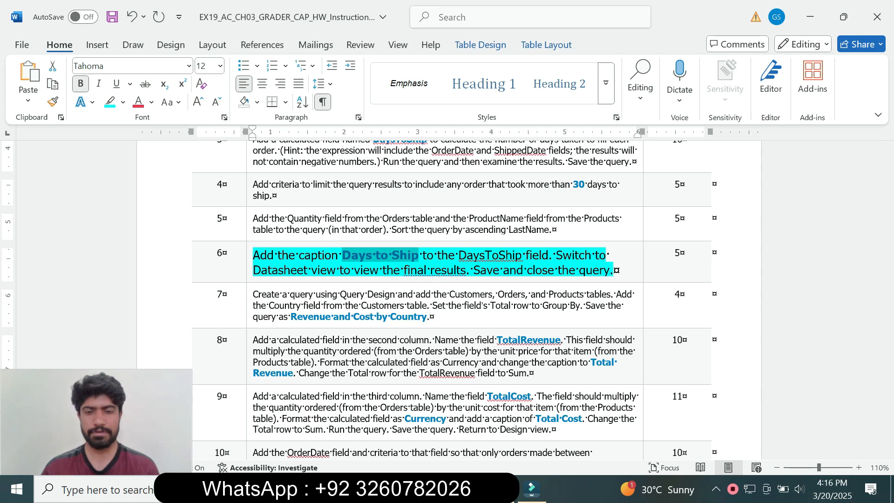
{"action": "right_click", "coordinate": [246, 133]}
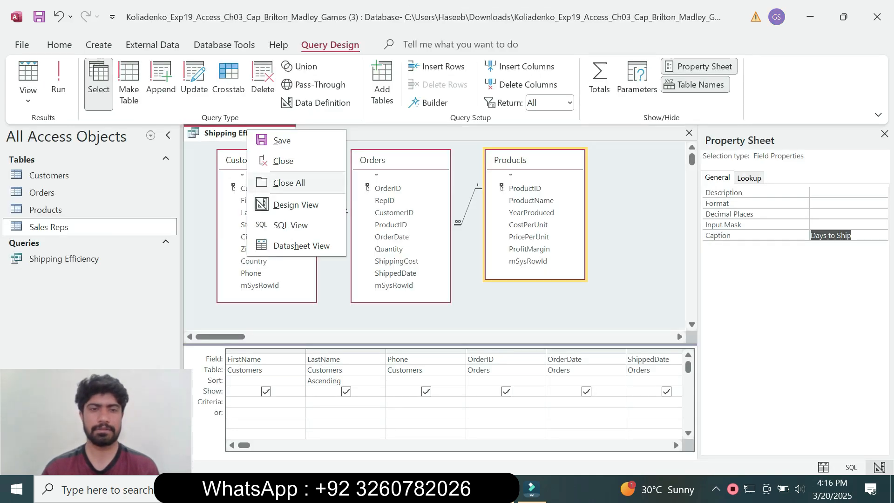
{"action": "left_click", "coordinate": [289, 245]}
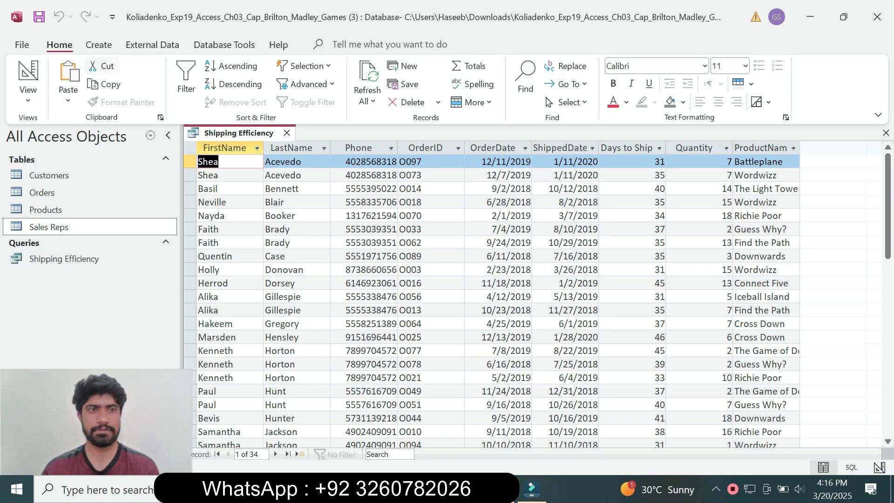
Save the Shipping Efficiency query again and close it, checking Word's step 6 for the requirement.
{"action": "left_click", "coordinate": [39, 17]}
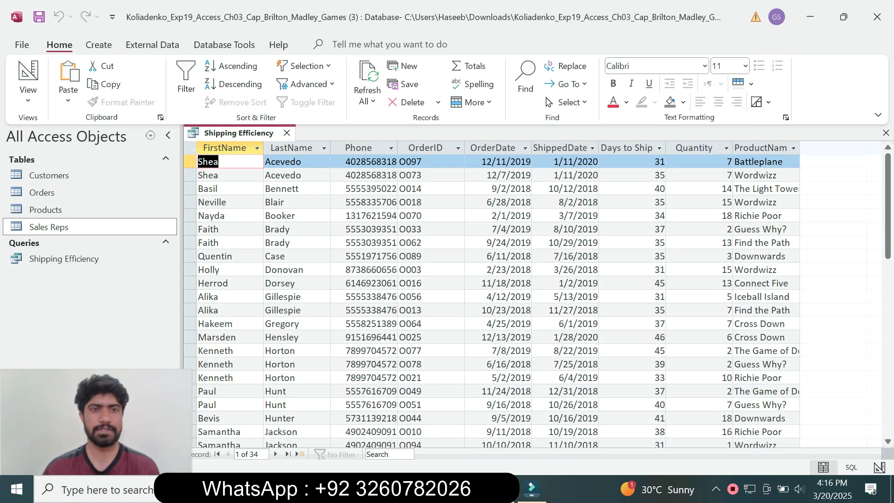
{"action": "right_click", "coordinate": [230, 133]}
{"action": "left_click", "coordinate": [259, 143]}
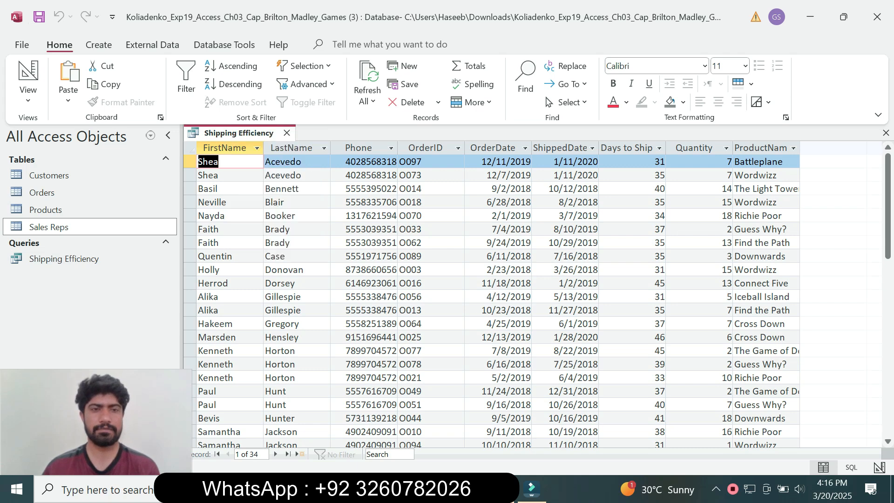
{"action": "key", "text": "alt+Tab"}
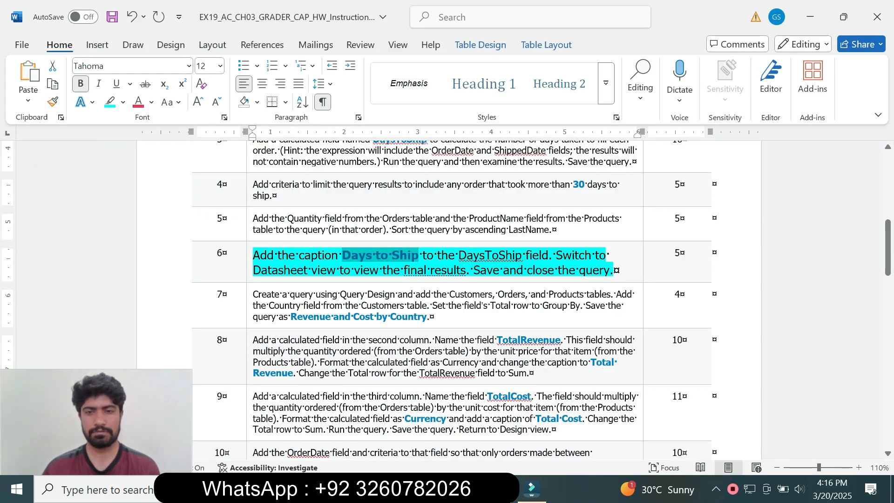
{"action": "key", "text": "alt+Tab"}
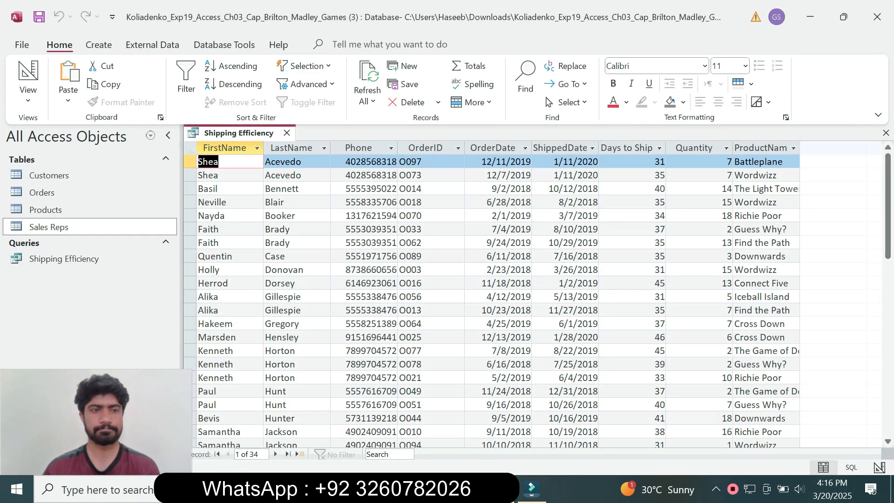
{"action": "right_click", "coordinate": [248, 134]}
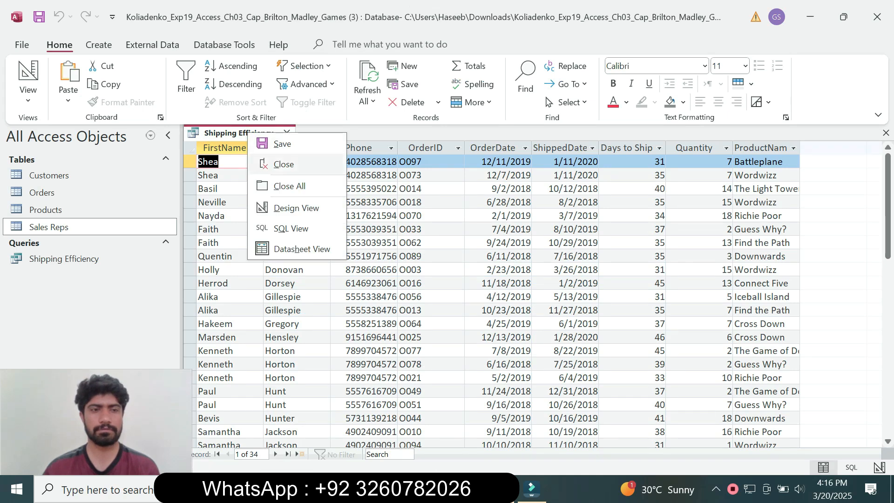
{"action": "left_click", "coordinate": [283, 164]}
In Word, set the step 6 instruction text to 9 pt and remove its highlight colour.
{"action": "key", "text": "alt+Tab"}
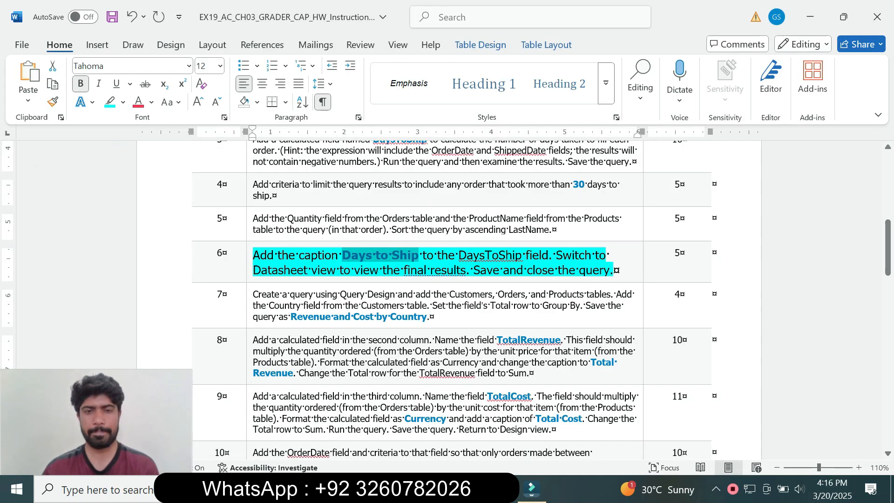
{"action": "left_click", "coordinate": [250, 271]}
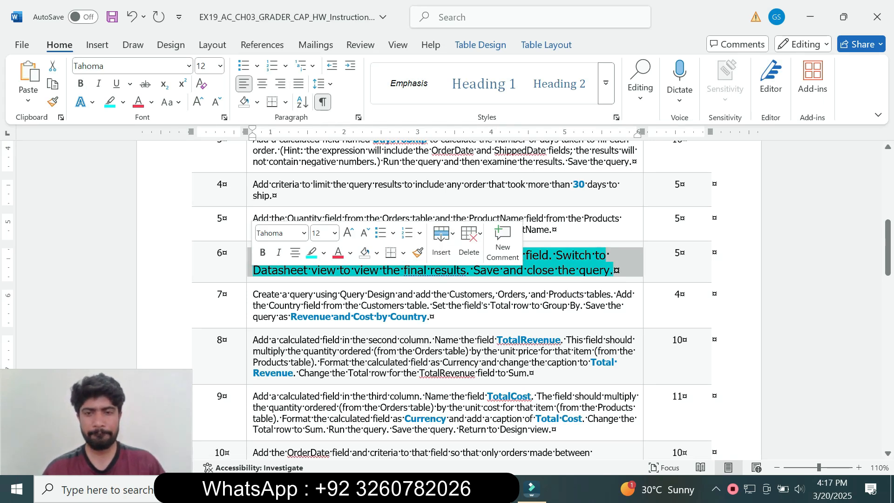
{"action": "left_click", "coordinate": [335, 233]}
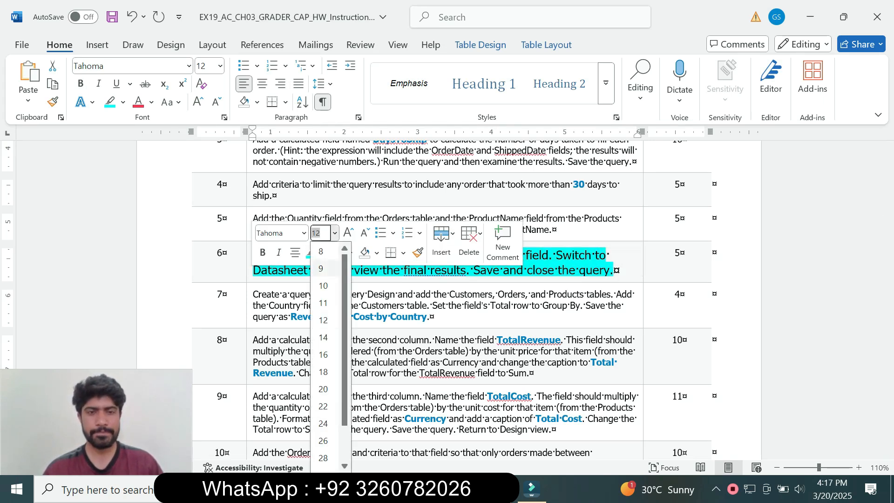
{"action": "left_click", "coordinate": [321, 268]}
{"action": "left_click", "coordinate": [324, 253]}
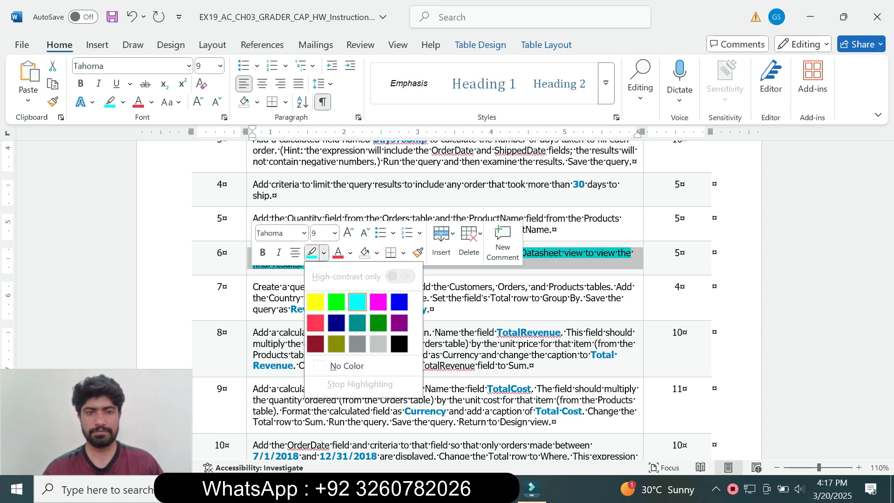
{"action": "left_click", "coordinate": [345, 365]}
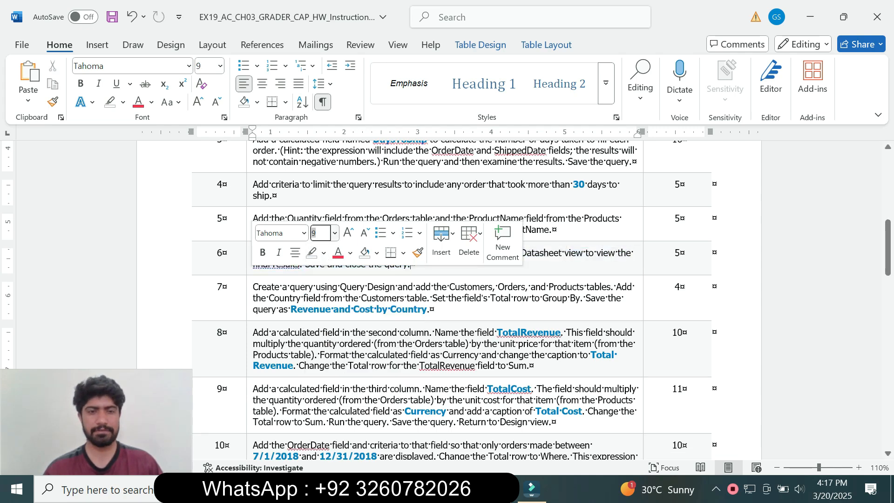
Enlarge the step 7 instruction text to 14 pt and highlight it in turquoise.
{"action": "triple_click", "coordinate": [326, 298]}
{"action": "left_click", "coordinate": [330, 267]}
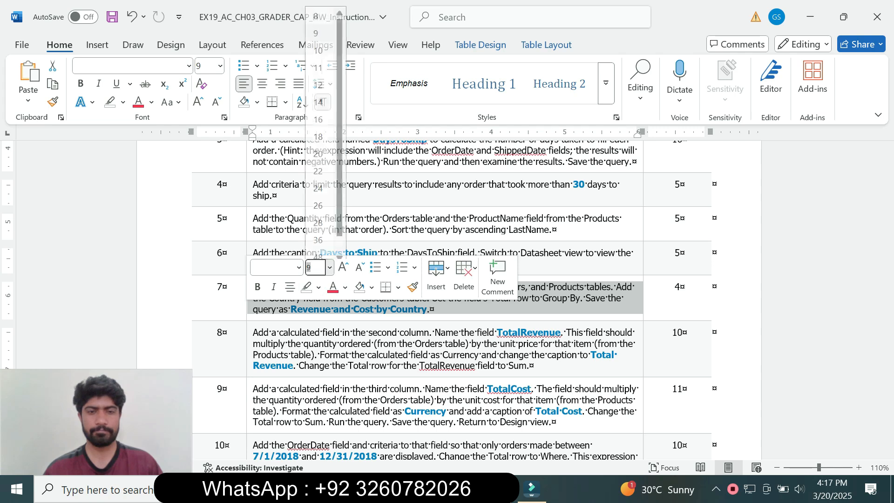
{"action": "left_click", "coordinate": [318, 96]}
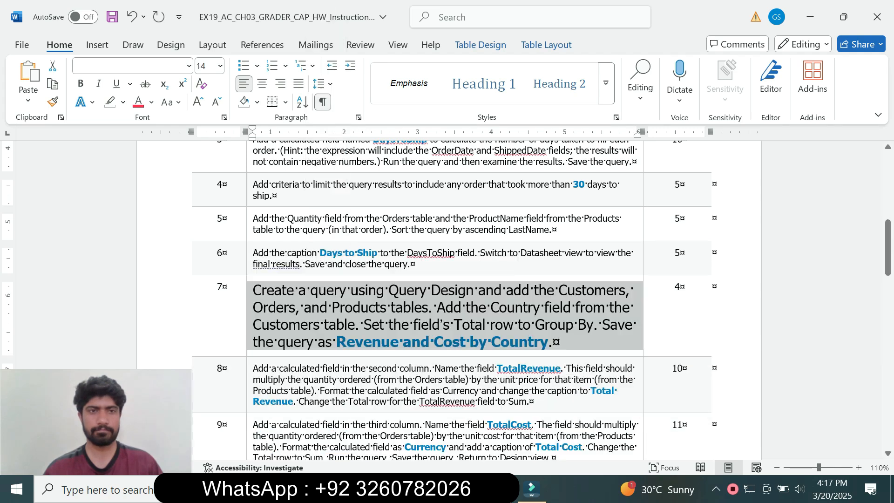
{"action": "left_click", "coordinate": [123, 102]}
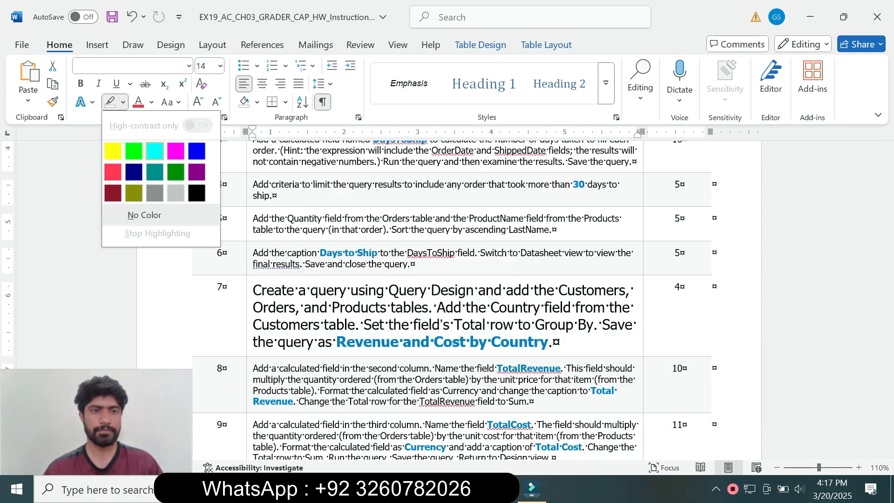
{"action": "left_click", "coordinate": [155, 151]}
Read step 7 about creating a query in Query Design, its tables, and the name Revenue and Cost by Country.
{"action": "mouse_move", "coordinate": [888, 248]}
{"action": "left_mouse_down"}
{"action": "mouse_move", "coordinate": [888, 398]}
{"action": "mouse_move", "coordinate": [887, 243]}
{"action": "left_mouse_up"}
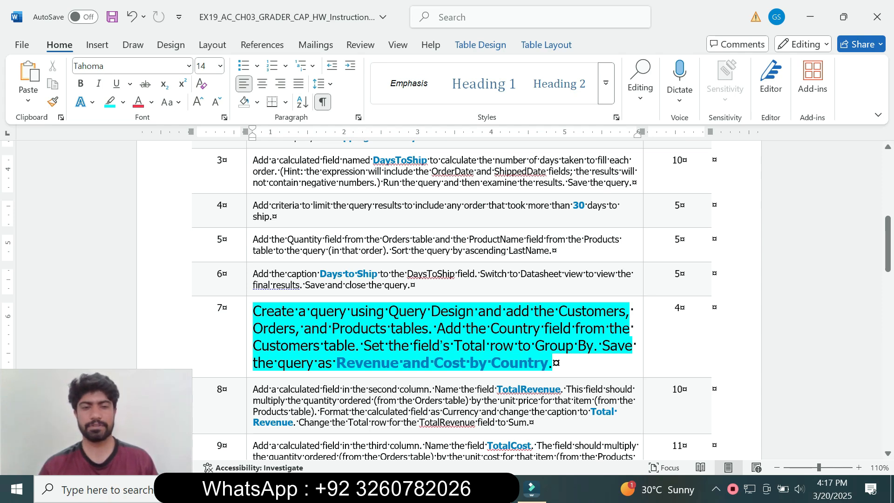
{"action": "left_click_drag", "start_coordinate": [336, 363], "coordinate": [548, 363]}
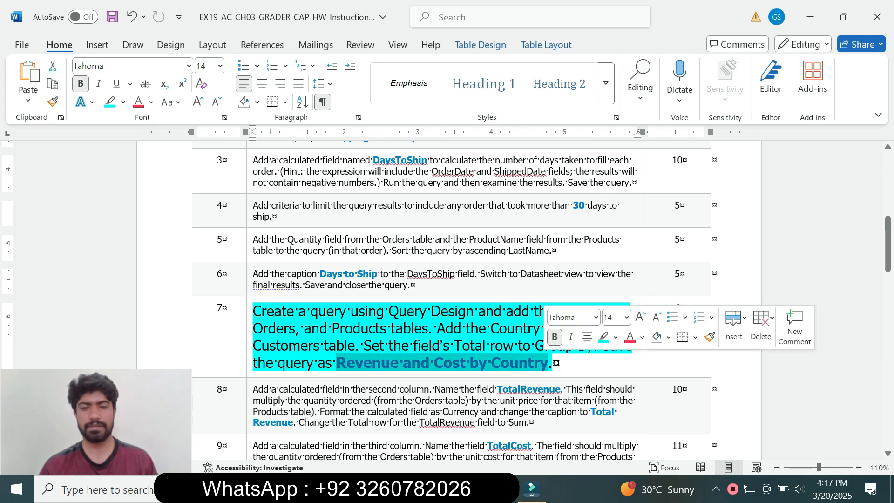
{"action": "left_click_drag", "start_coordinate": [268, 311], "coordinate": [507, 312]}
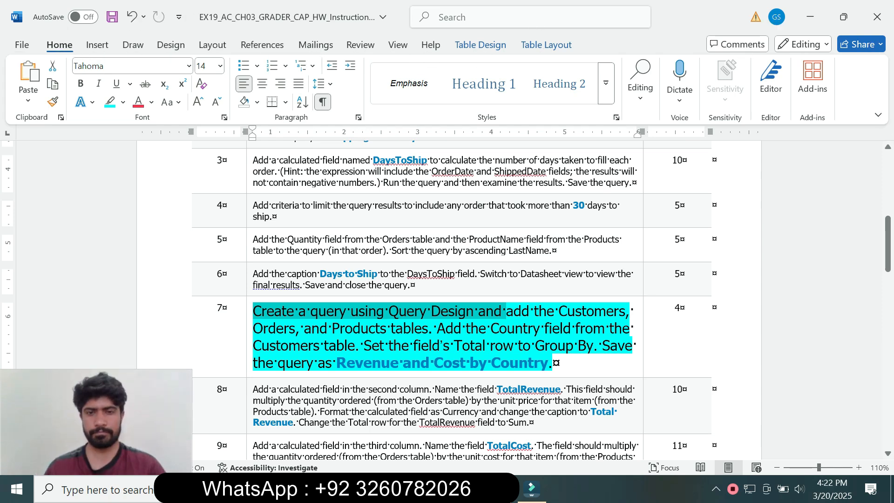
{"action": "left_click", "coordinate": [516, 329]}
{"action": "left_click_drag", "start_coordinate": [296, 329], "coordinate": [559, 311]}
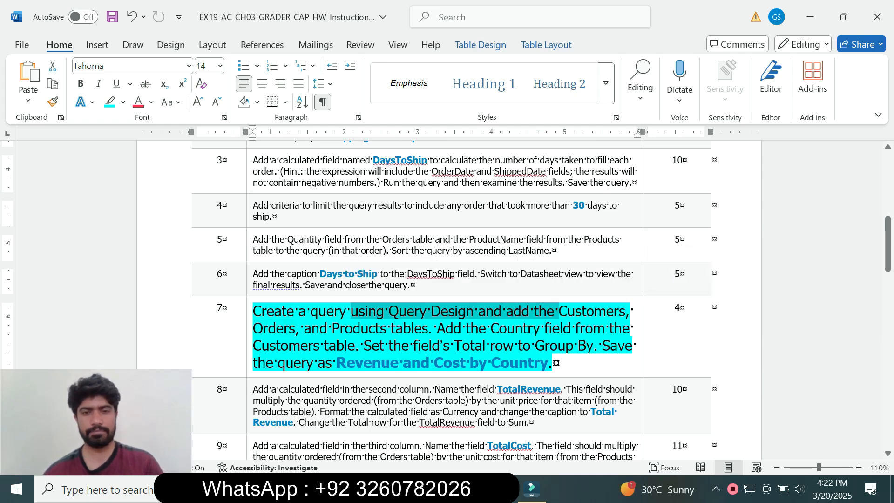
{"action": "key", "text": "alt+Tab"}
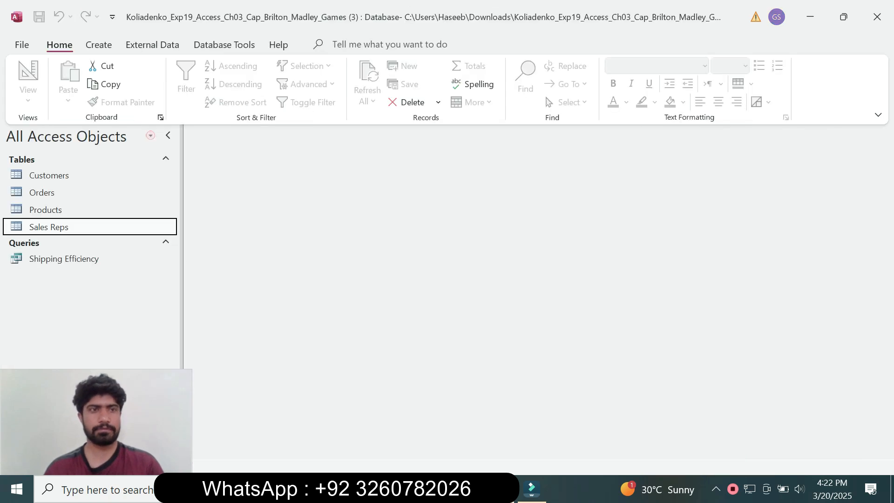
{"action": "left_click", "coordinate": [98, 45]}
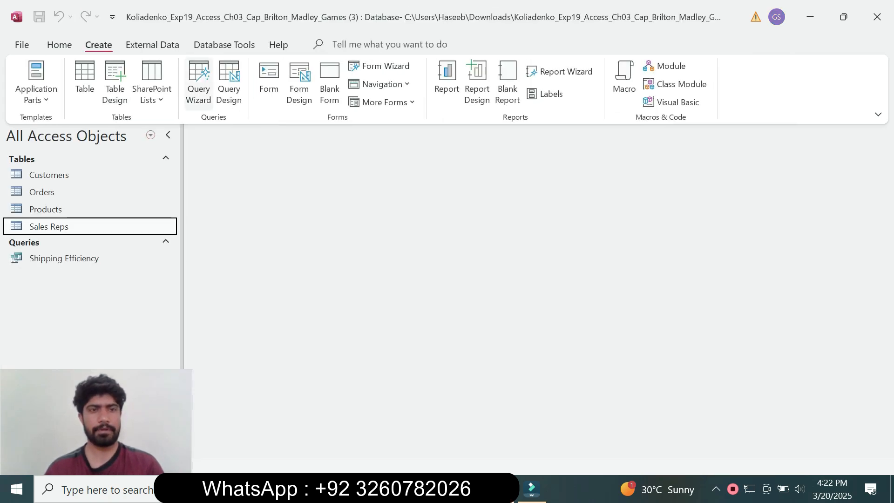
{"action": "left_click", "coordinate": [229, 84]}
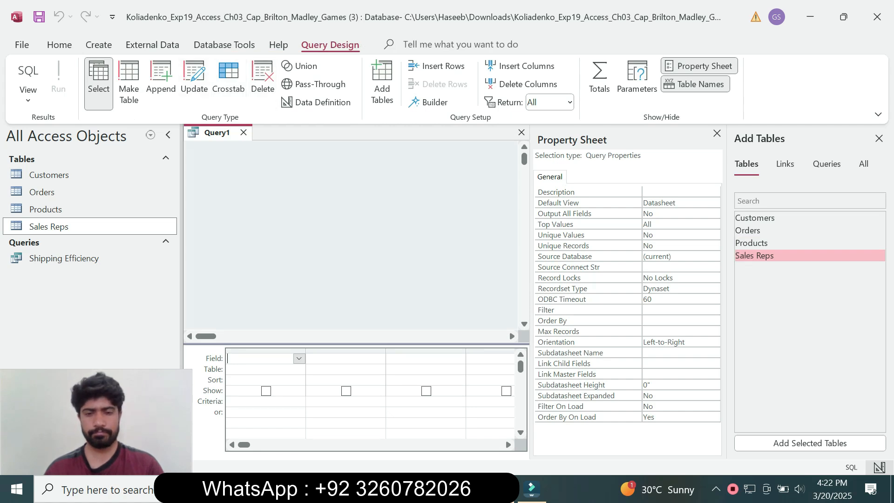
{"action": "key", "text": "alt+Tab"}
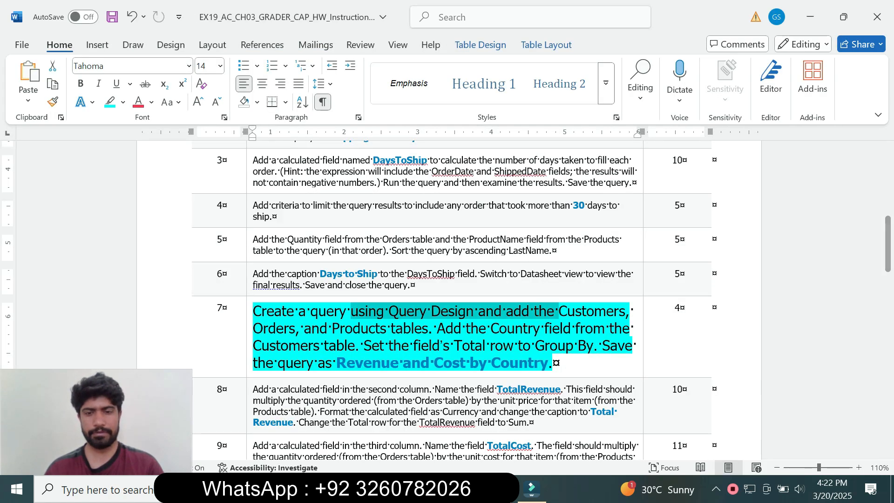
{"action": "key", "text": "alt+Tab"}
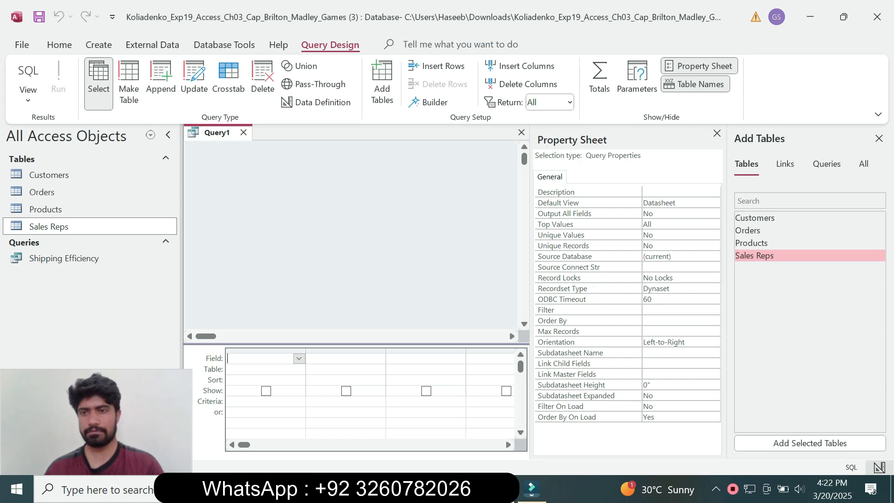
{"action": "left_click", "coordinate": [880, 138]}
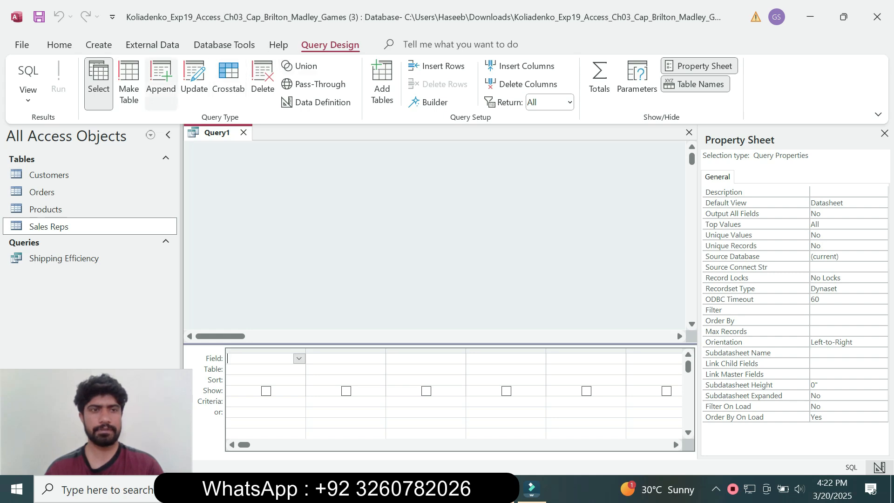
{"action": "left_click", "coordinate": [99, 45]}
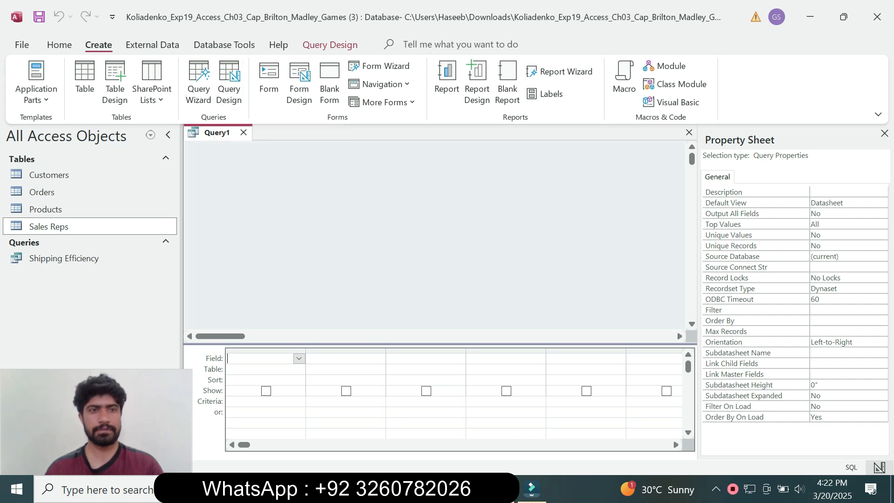
Recheck in Word how step 7 says to create the query and which tables to add.
{"action": "key", "text": "alt+Tab"}
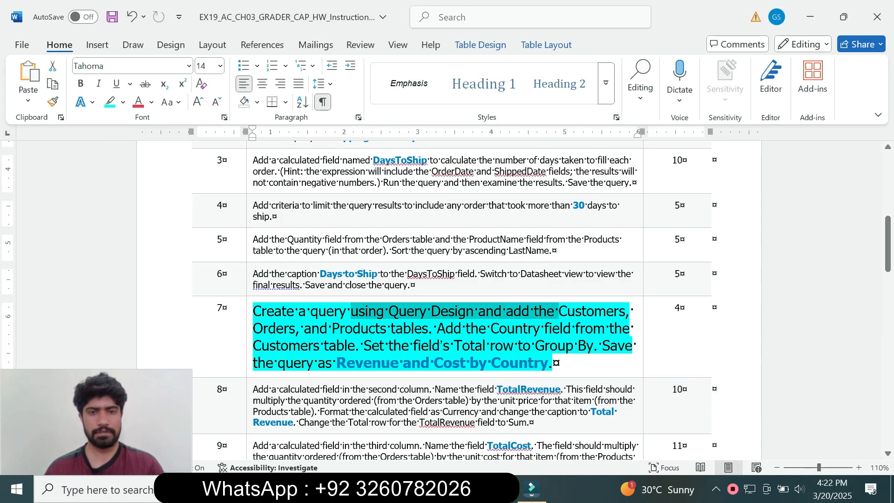
{"action": "left_click", "coordinate": [353, 312]}
{"action": "left_click_drag", "start_coordinate": [353, 312], "coordinate": [405, 312]}
{"action": "left_click", "coordinate": [470, 331]}
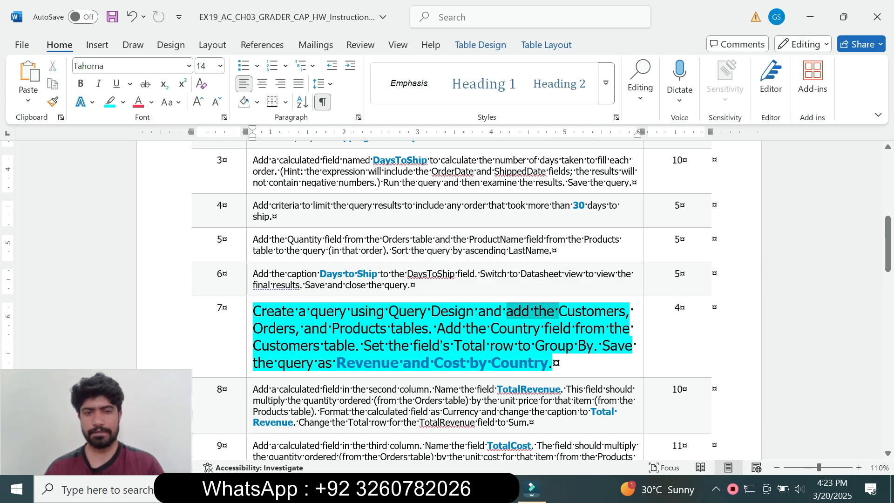
In Access, close the blank query and start a new one in Query Design with the Customers and Orders tables.
{"action": "key", "text": "alt+Tab"}
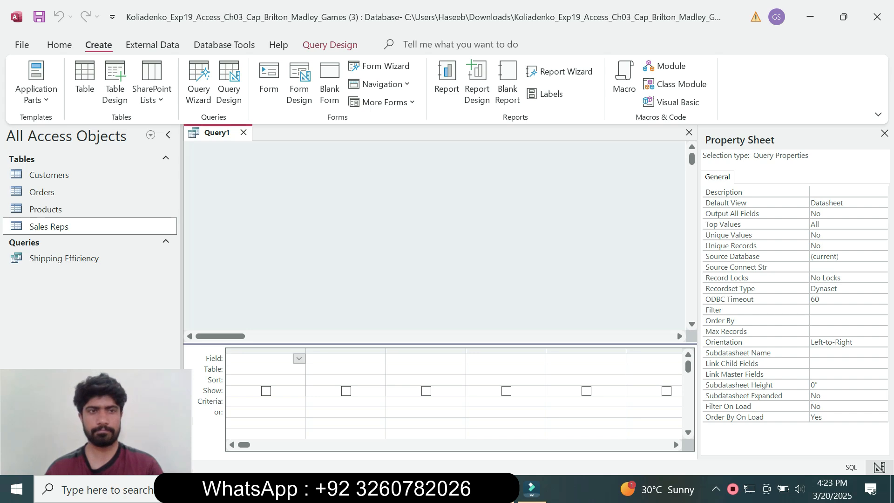
{"action": "key", "text": "ctrl+w"}
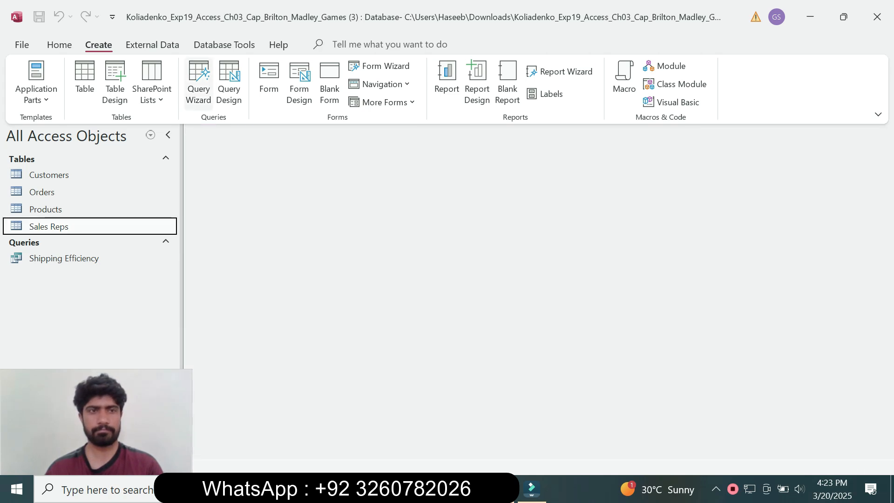
{"action": "left_click", "coordinate": [198, 84]}
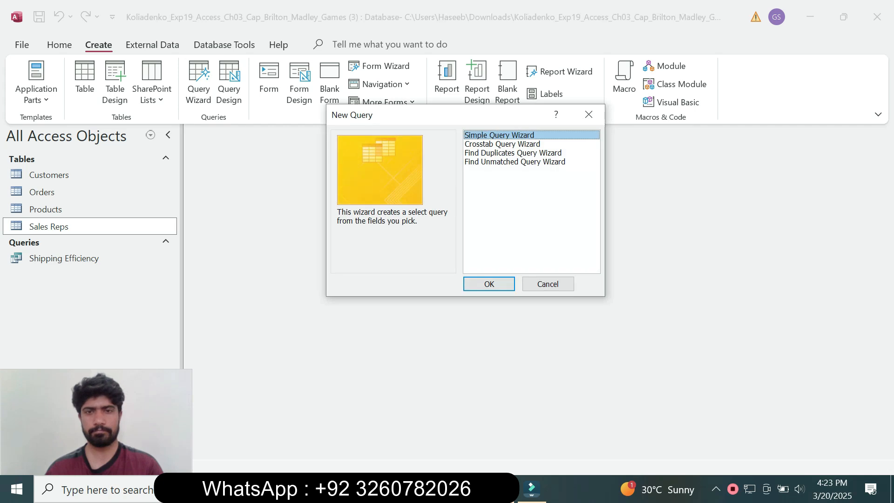
{"action": "left_click", "coordinate": [546, 282]}
{"action": "left_click", "coordinate": [229, 81]}
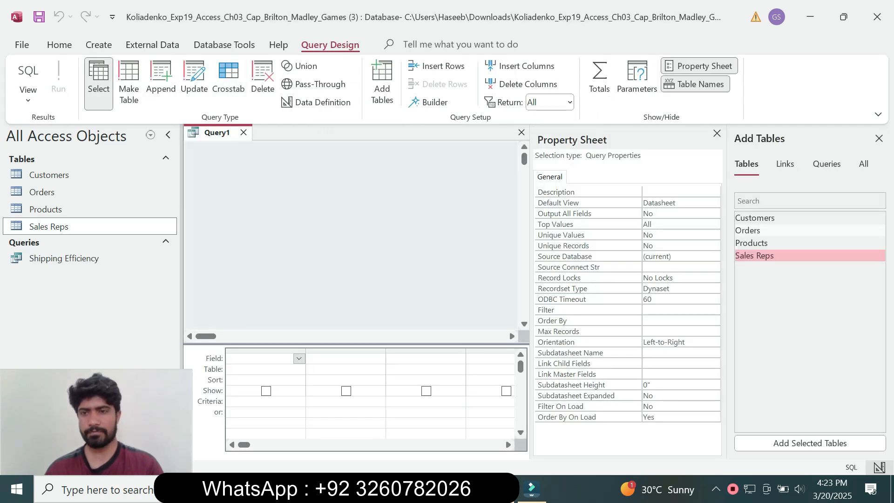
{"action": "double_click", "coordinate": [755, 218]}
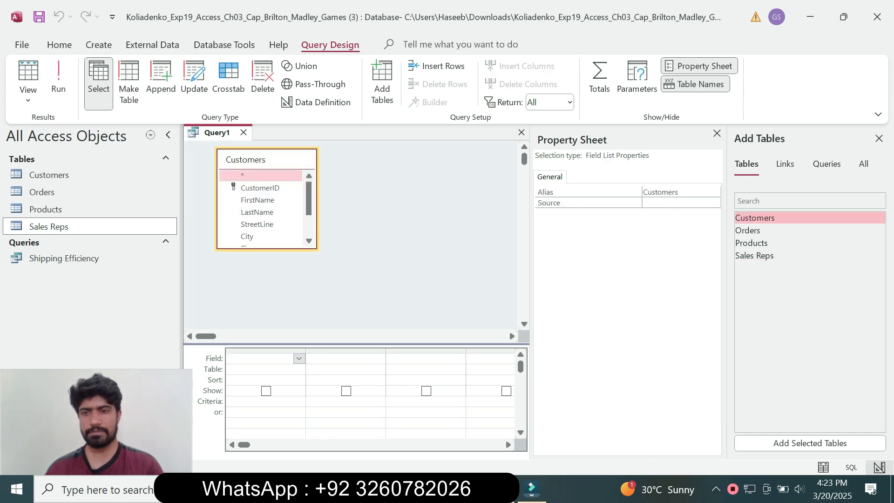
{"action": "double_click", "coordinate": [755, 231]}
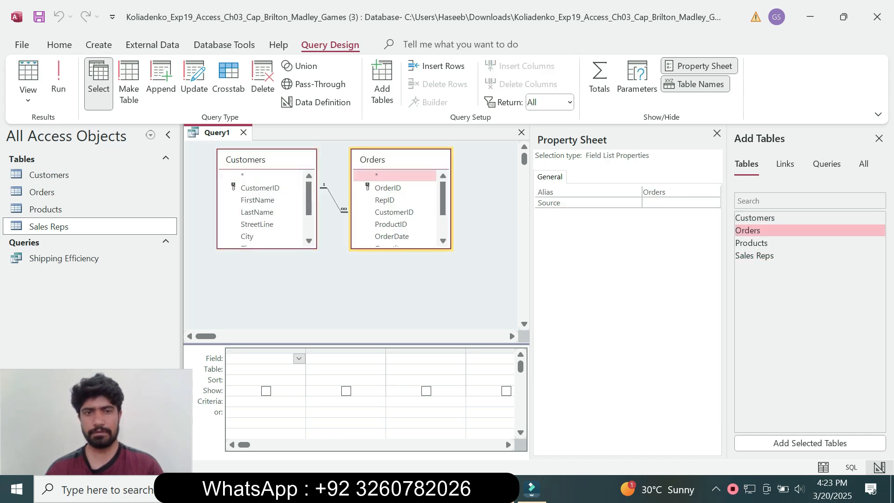
Recheck the table list of step 7 in Word, and add the Products table to the query in Access.
{"action": "key", "text": "alt+Tab"}
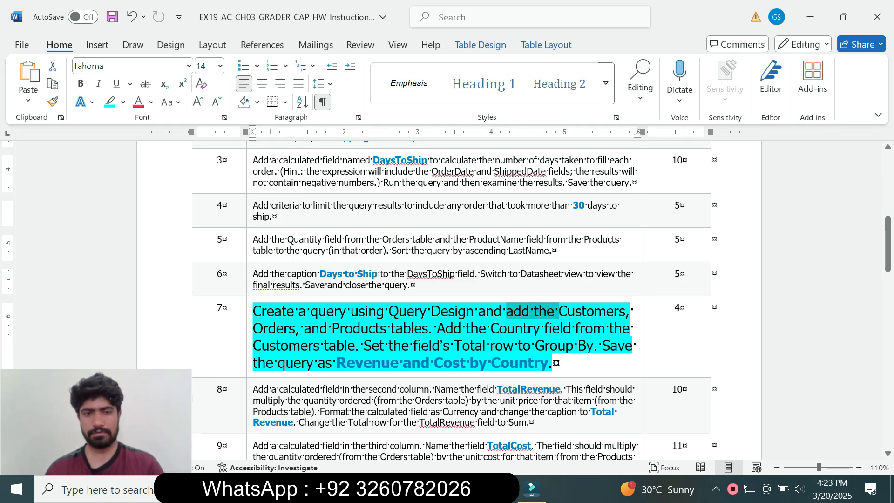
{"action": "left_click_drag", "start_coordinate": [305, 328], "coordinate": [427, 328]}
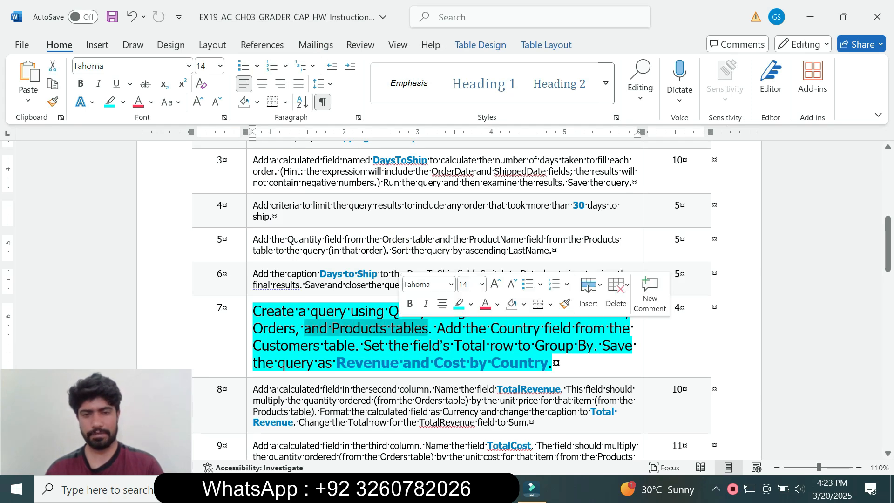
{"action": "key", "text": "alt+Tab"}
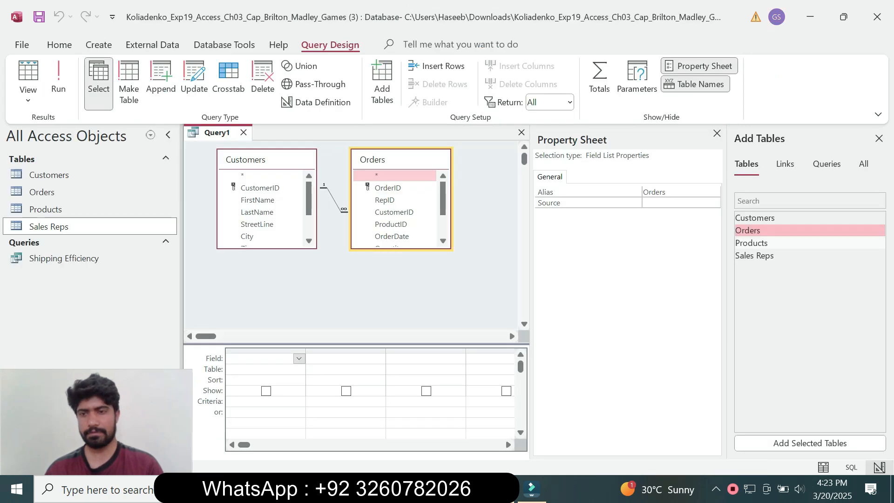
{"action": "double_click", "coordinate": [751, 243]}
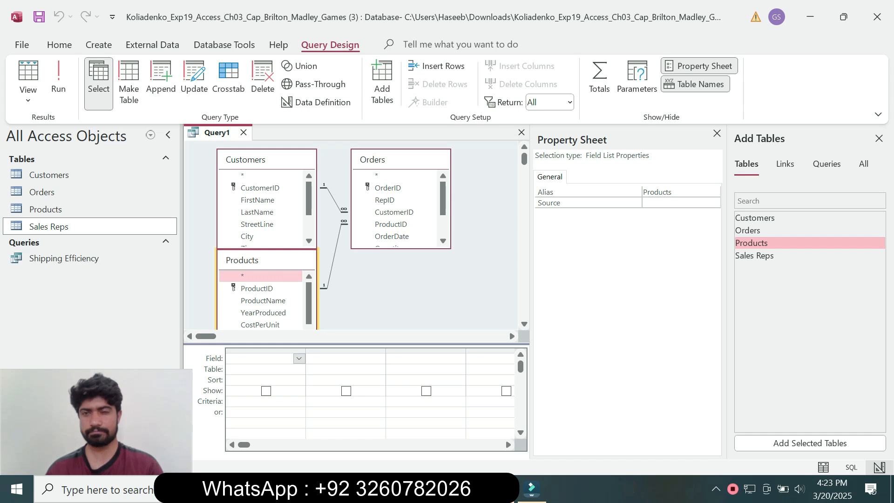
Close the Property Sheet and Add Tables panes, and move the Products table beside Orders.
{"action": "left_click", "coordinate": [717, 134]}
{"action": "left_click", "coordinate": [879, 138]}
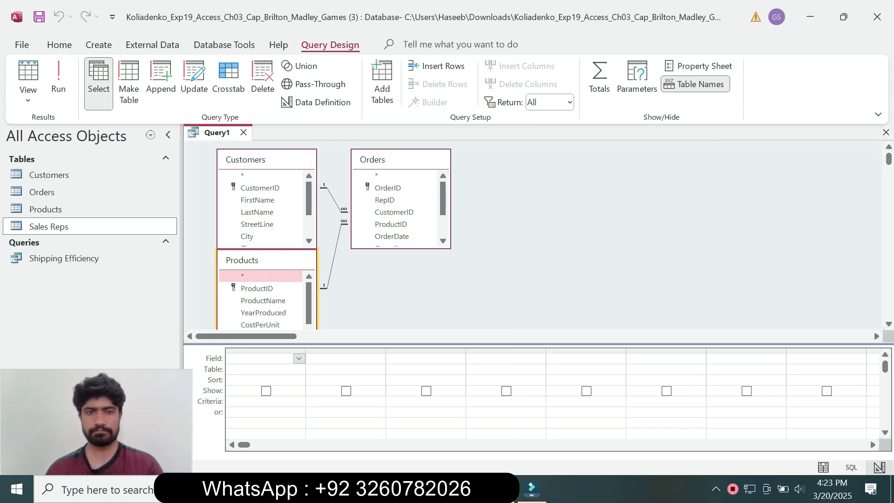
{"action": "left_click_drag", "start_coordinate": [261, 259], "coordinate": [531, 159]}
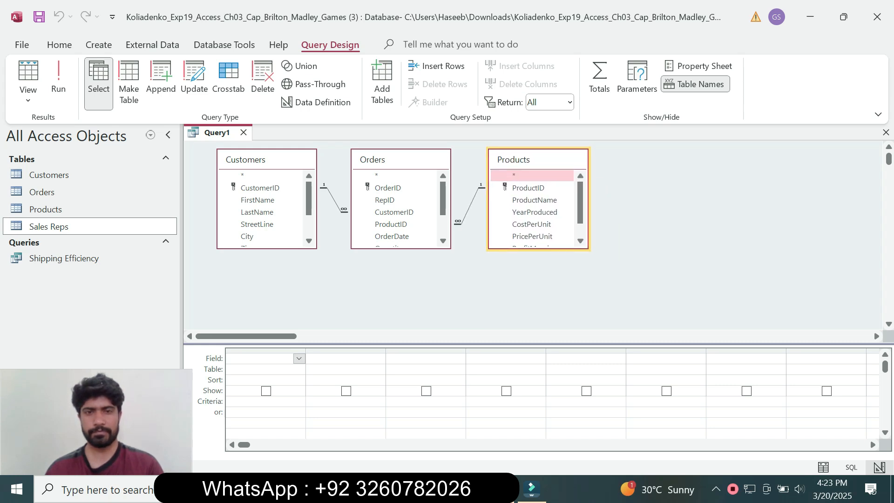
Check in Word which field step 7 adds, and lengthen the query's Customers and Orders tables to show all their fields.
{"action": "key", "text": "alt+Tab"}
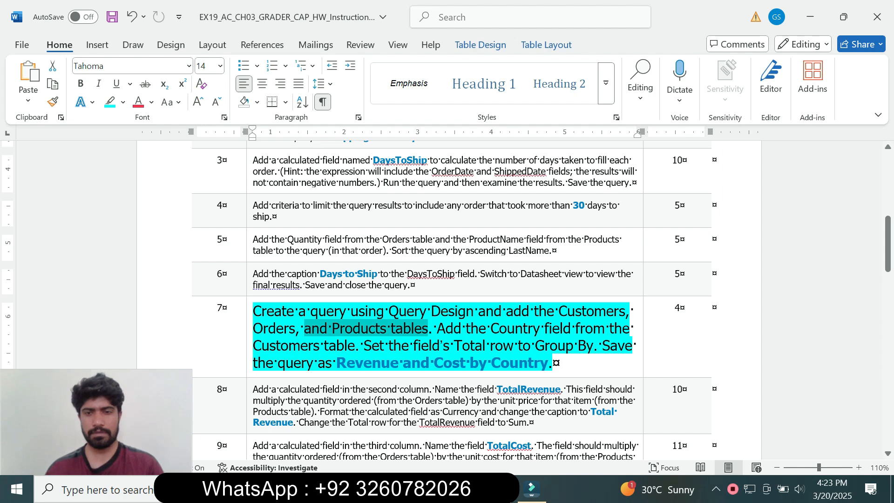
{"action": "left_click_drag", "start_coordinate": [438, 328], "coordinate": [544, 328]}
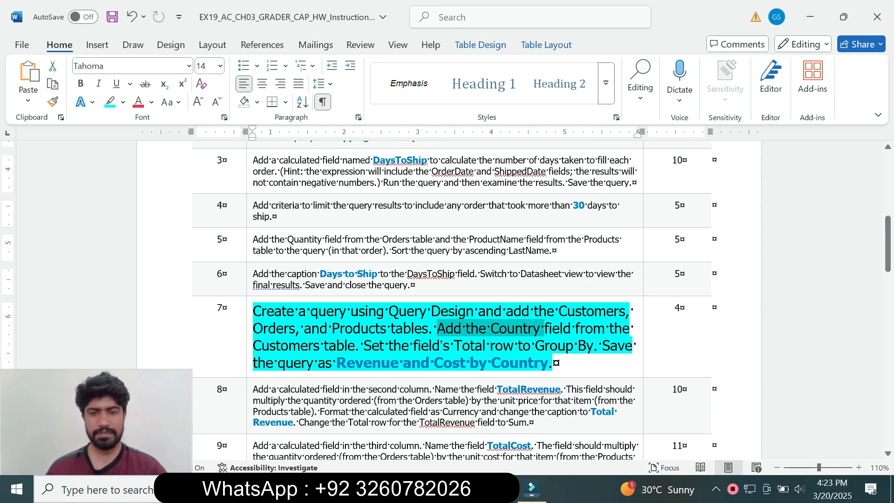
{"action": "left_click", "coordinate": [498, 426]}
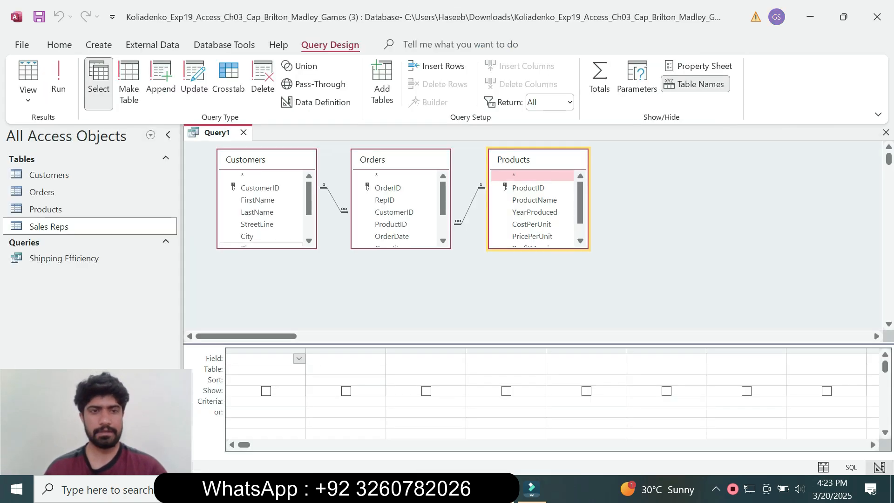
{"action": "left_click_drag", "start_coordinate": [266, 248], "coordinate": [266, 310]}
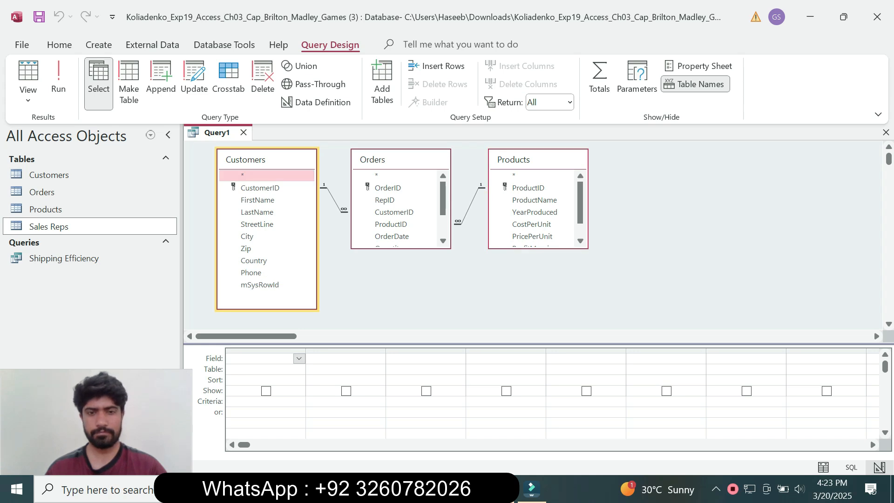
{"action": "left_click_drag", "start_coordinate": [401, 248], "coordinate": [400, 301]}
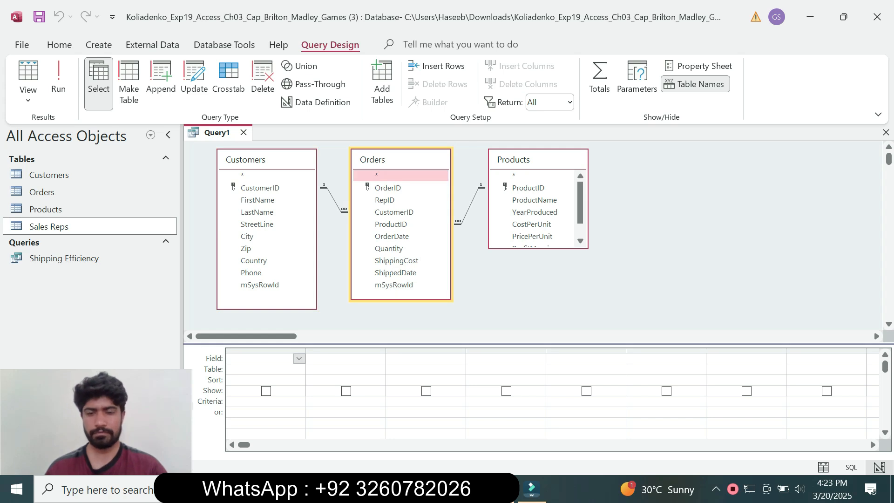
Glance at the Word instructions again and add the Country field from Customers to the query's first column.
{"action": "key", "text": "alt+Tab"}
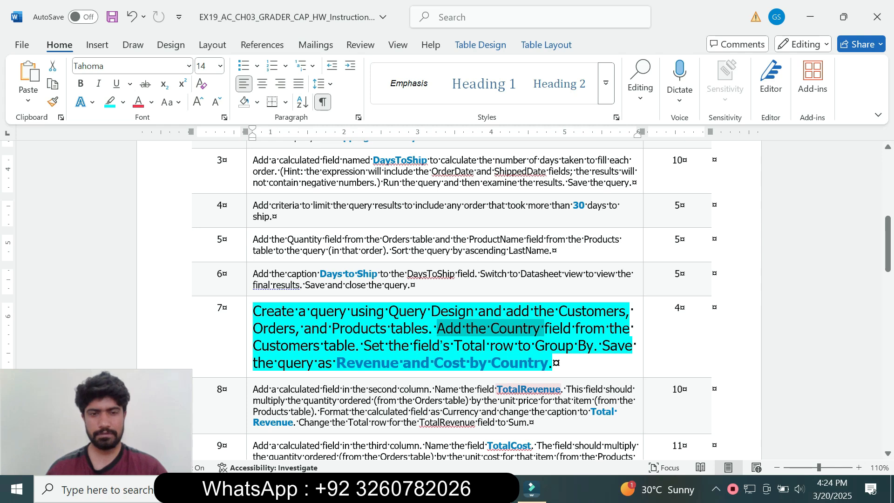
{"action": "key", "text": "alt+Tab"}
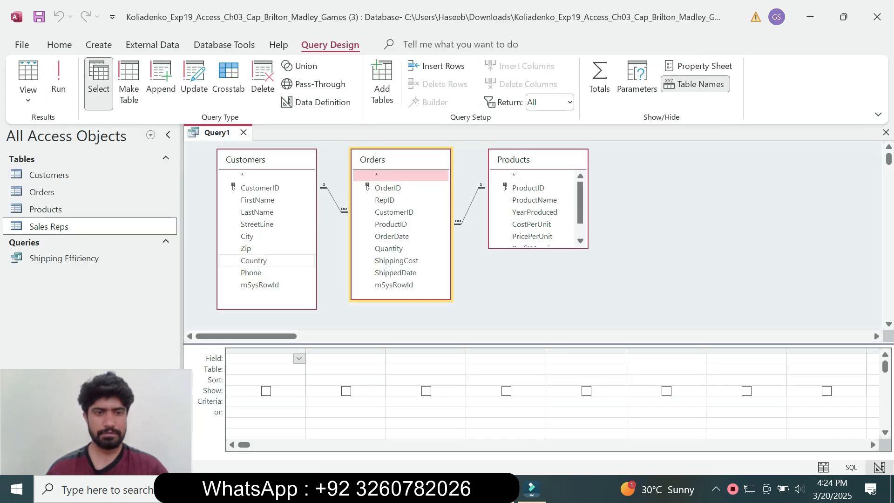
{"action": "double_click", "coordinate": [254, 261]}
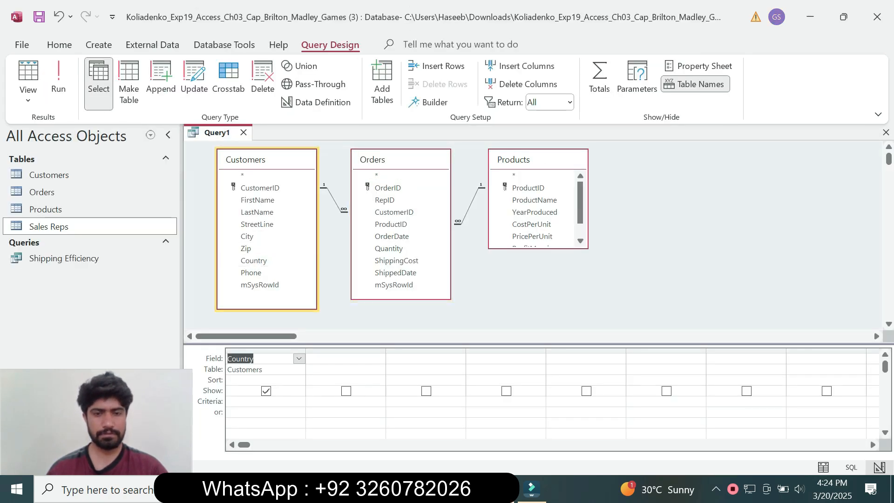
Check the Total row instruction in Word, and turn on the query's Totals in Access with Country set to Group By.
{"action": "key", "text": "alt+Tab"}
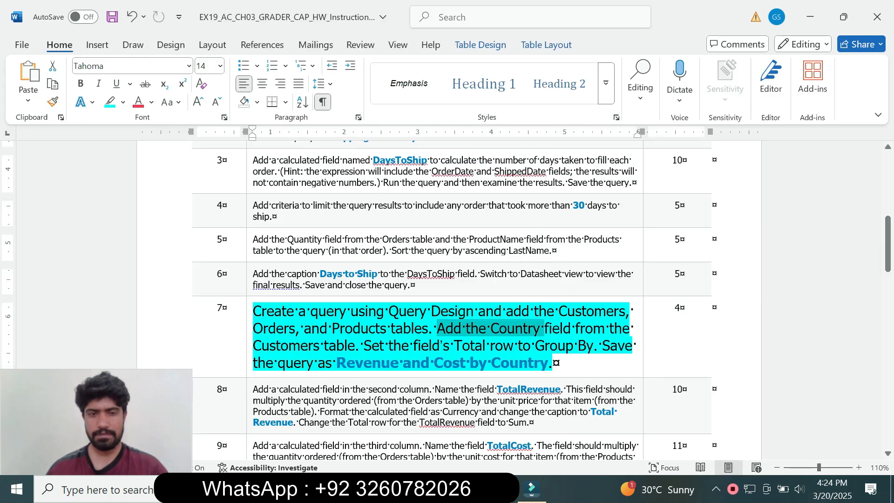
{"action": "left_click_drag", "start_coordinate": [364, 345], "coordinate": [578, 345]}
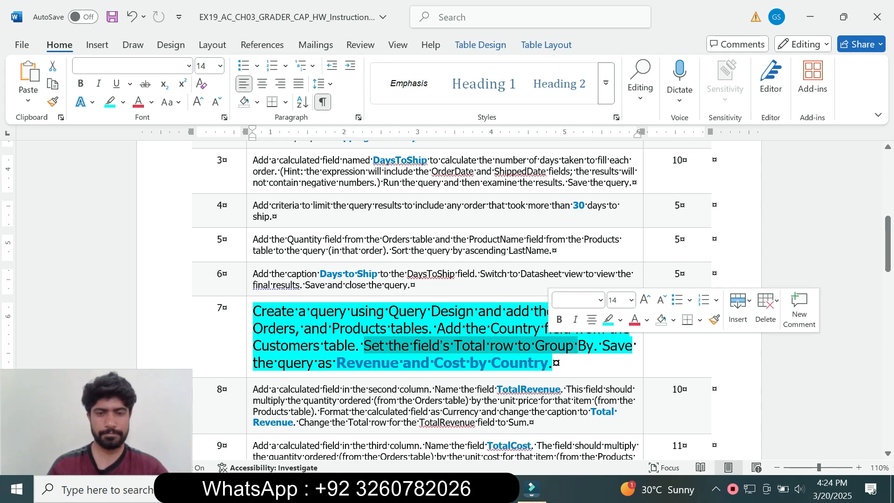
{"action": "key", "text": "alt+Tab"}
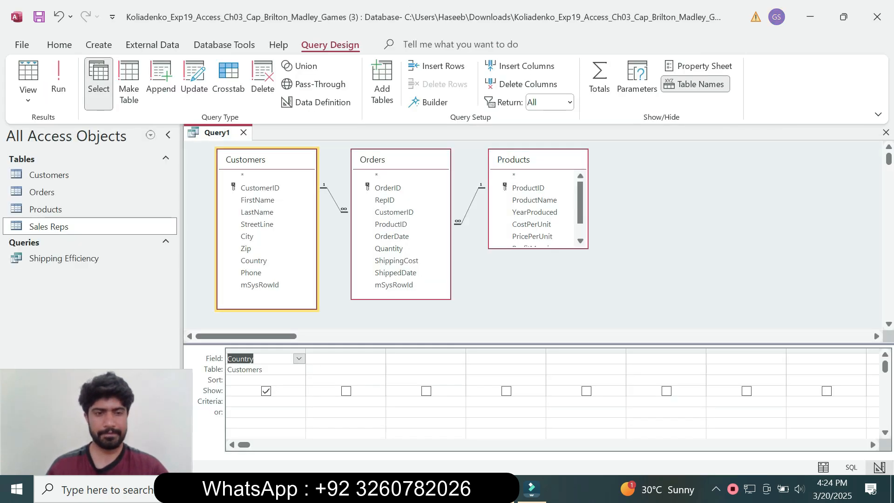
{"action": "left_click", "coordinate": [256, 379]}
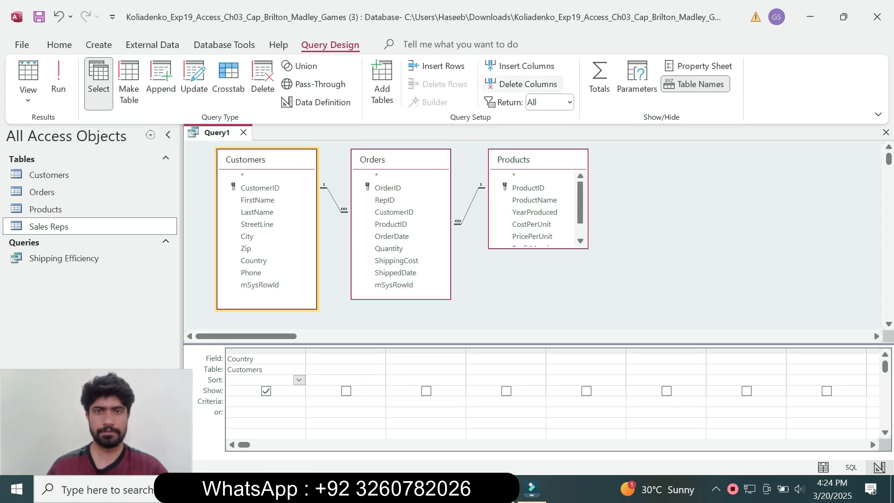
{"action": "left_click", "coordinate": [599, 81]}
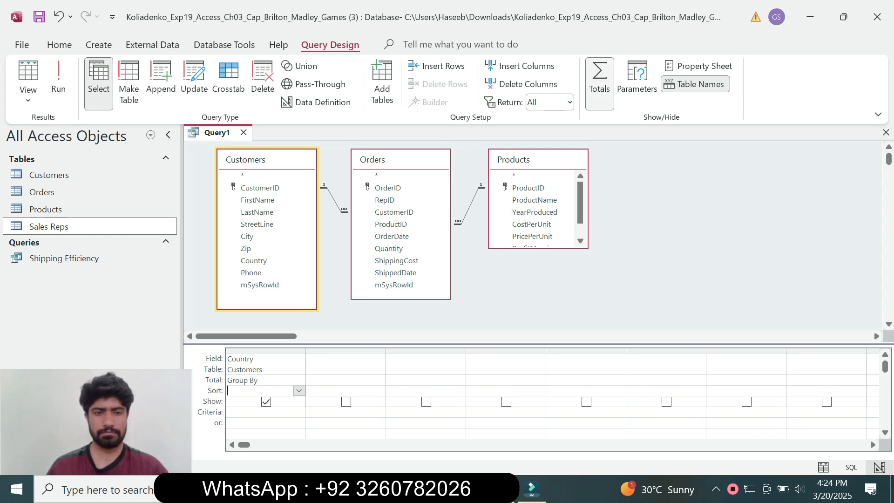
Undo the Country field addition and add Country from Customers to the first column again with Group By.
{"action": "key", "text": "ctrl+z"}
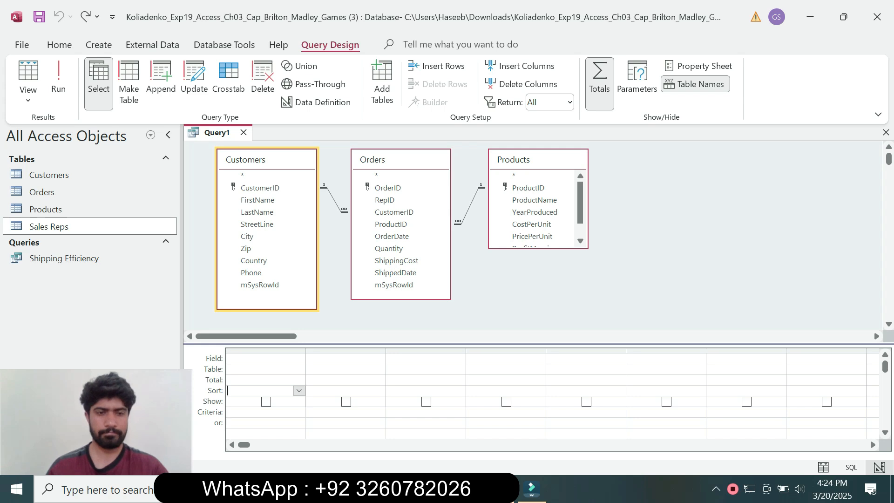
{"action": "left_click", "coordinate": [266, 351]}
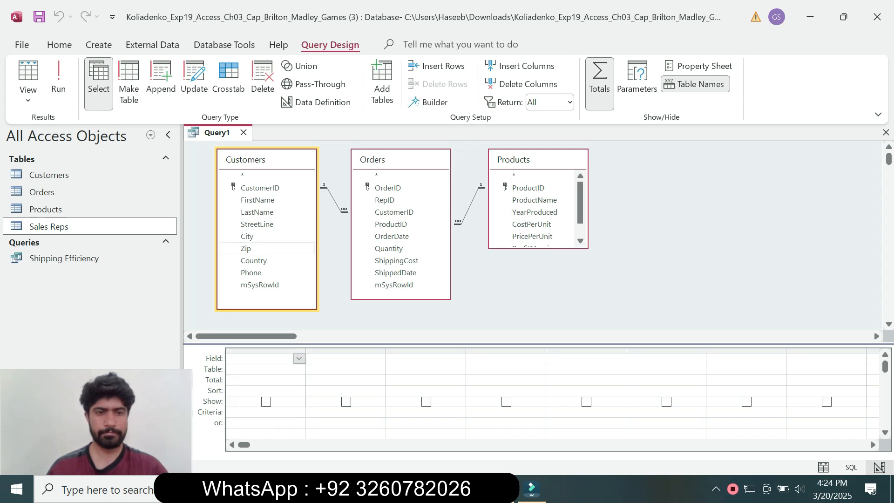
{"action": "left_click", "coordinate": [254, 260]}
{"action": "left_click_drag", "start_coordinate": [254, 260], "coordinate": [261, 358]}
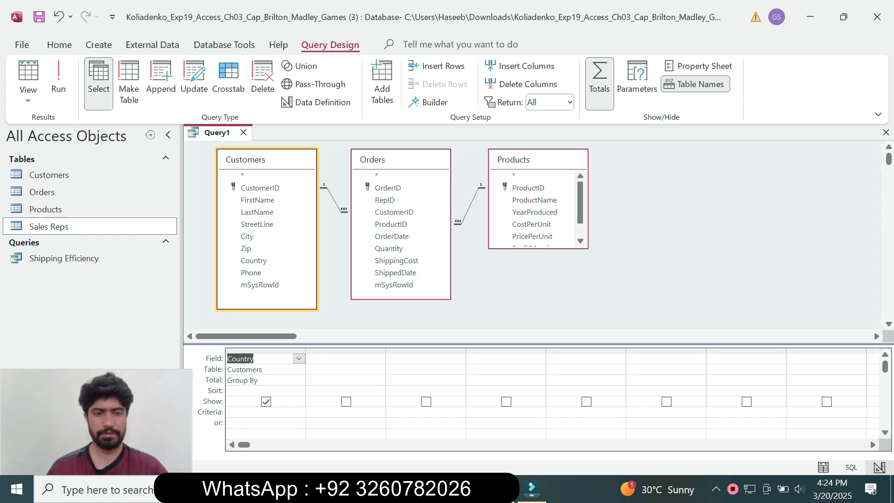
Check the required query name in Word and save the query in Access as Revenue and Cost by Country.
{"action": "key", "text": "alt+Tab"}
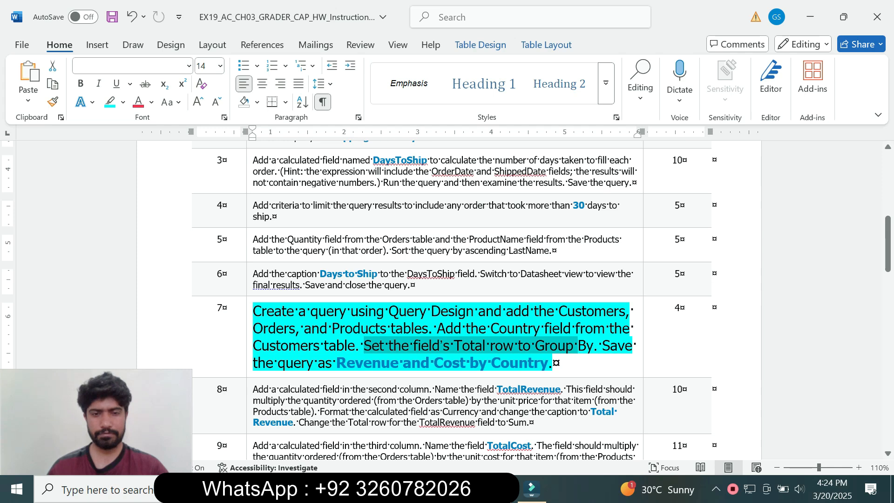
{"action": "left_click_drag", "start_coordinate": [337, 363], "coordinate": [549, 363]}
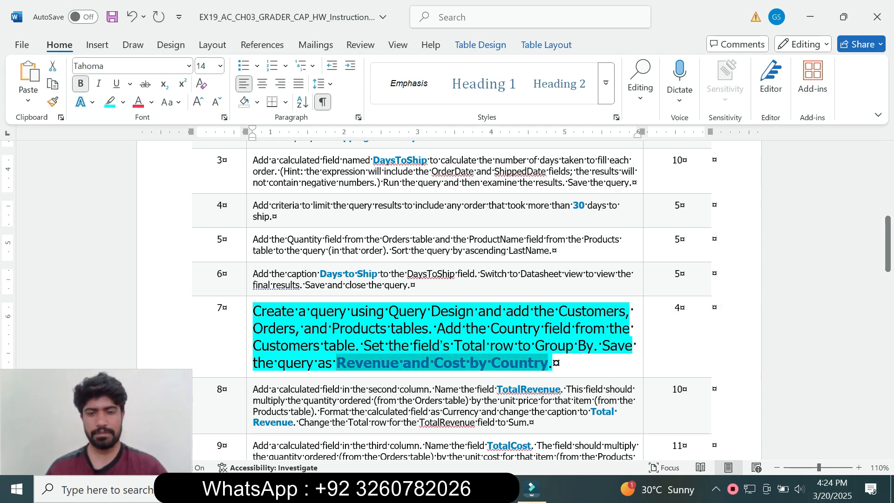
{"action": "key", "text": "alt+Tab"}
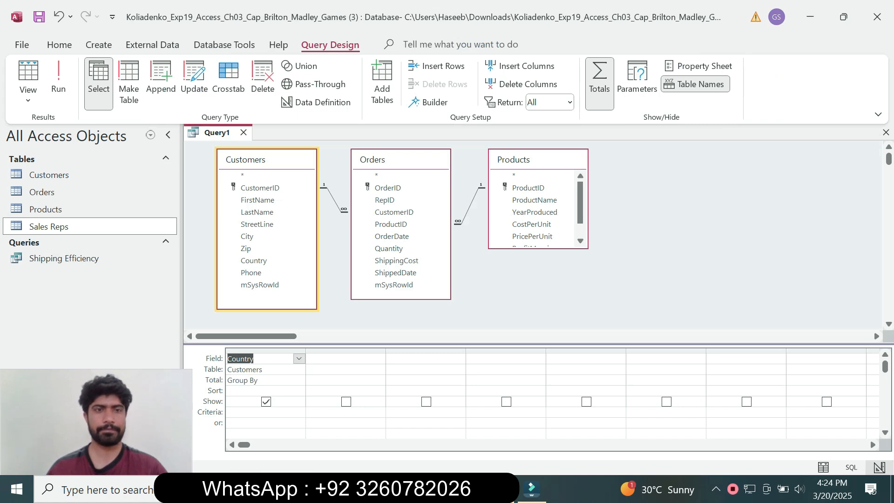
{"action": "right_click", "coordinate": [214, 132]}
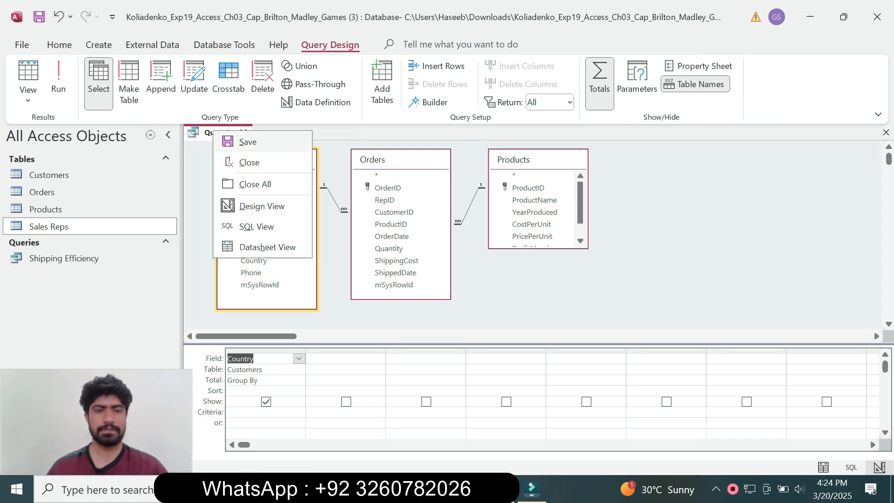
{"action": "left_click", "coordinate": [248, 142]}
{"action": "type", "text": "Revenue and Cost by Country"}
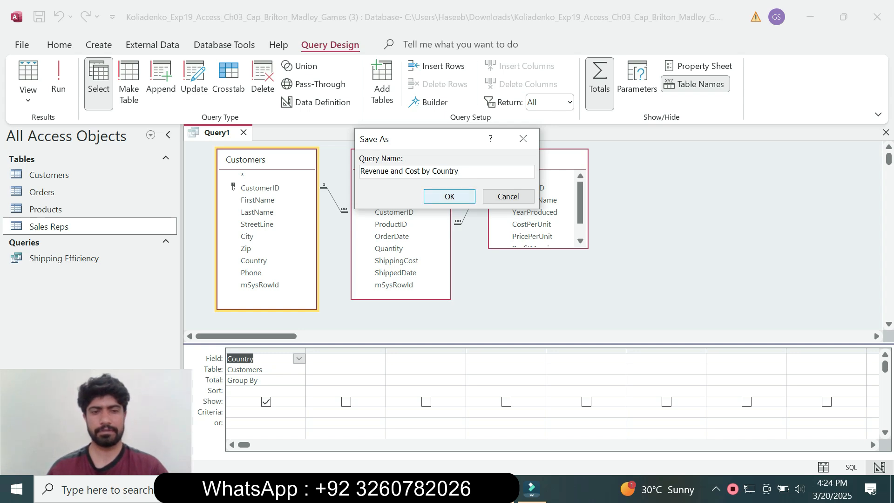
{"action": "left_click", "coordinate": [450, 197]}
Switch to the Word instructions and reset the step 7 text to font size 9 with no highlight.
{"action": "key", "text": "alt+Tab"}
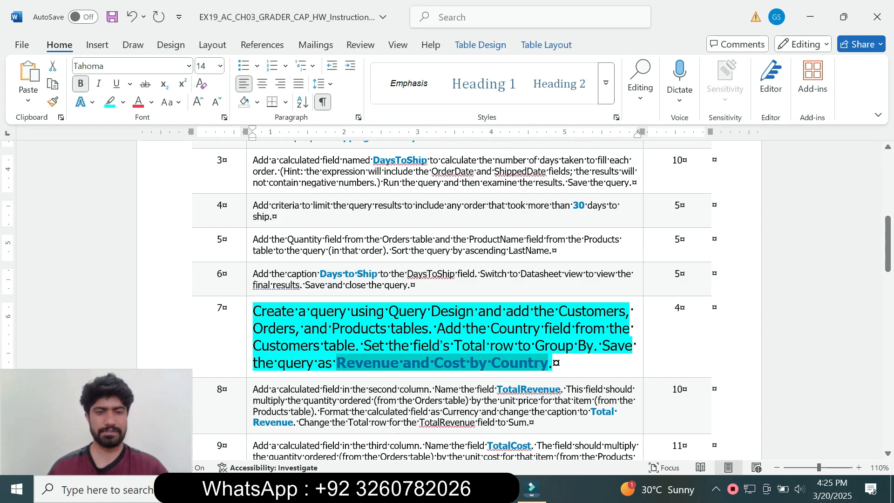
{"action": "left_click", "coordinate": [251, 329]}
{"action": "left_click", "coordinate": [332, 311]}
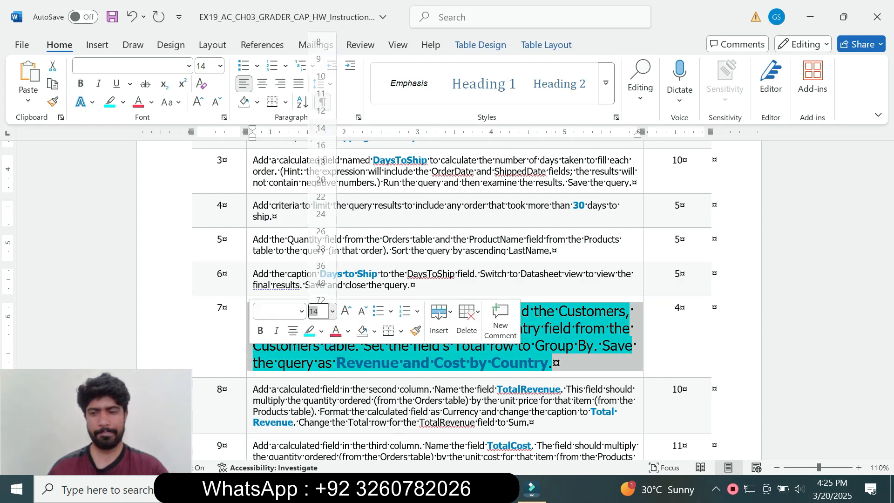
{"action": "left_click", "coordinate": [319, 59]}
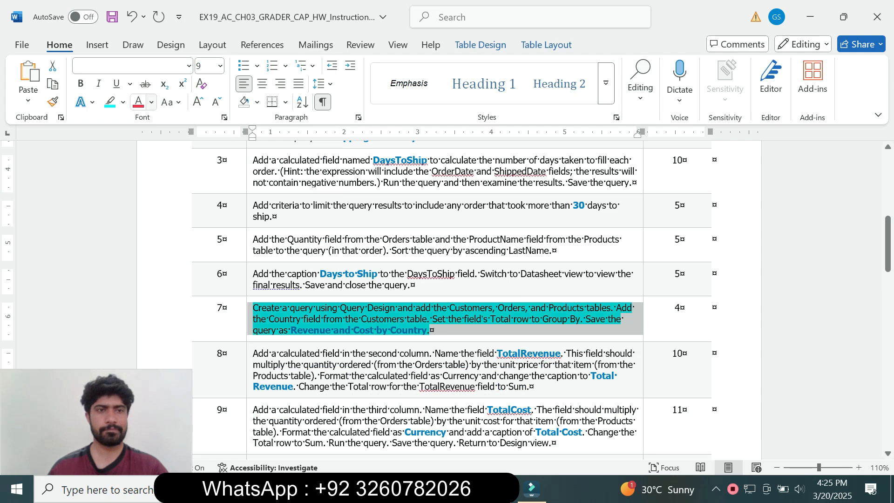
{"action": "left_click", "coordinate": [123, 102]}
{"action": "left_click", "coordinate": [140, 213]}
{"action": "left_click", "coordinate": [429, 330]}
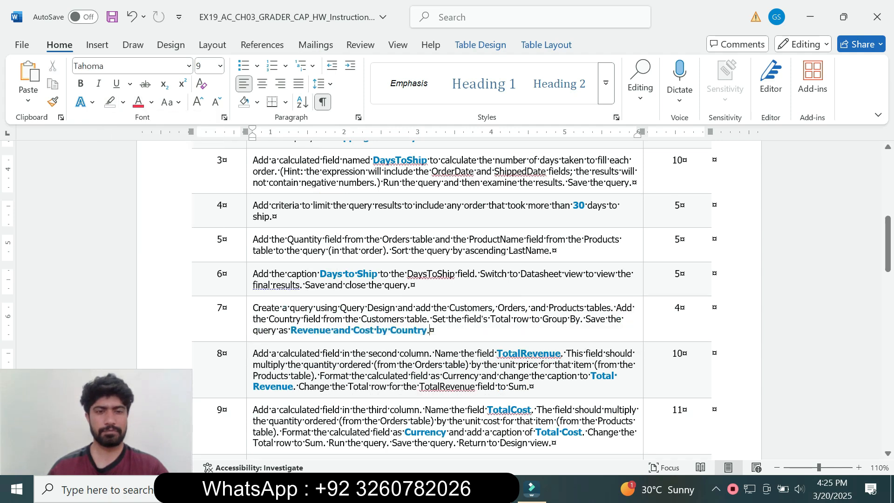
Enlarge the step 8 instruction text to font size 16 and highlight it in turquoise.
{"action": "left_click", "coordinate": [251, 361]}
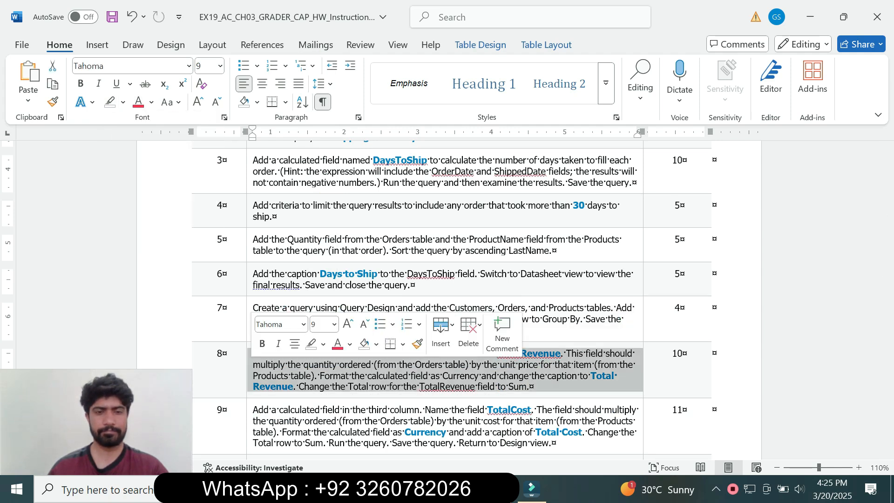
{"action": "left_click", "coordinate": [335, 324]}
{"action": "left_click", "coordinate": [323, 151]}
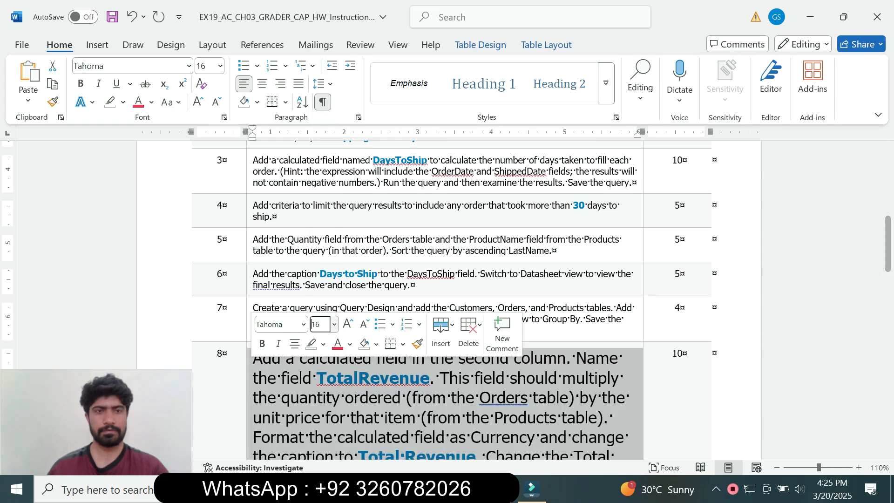
{"action": "left_click", "coordinate": [123, 102]}
{"action": "left_click", "coordinate": [155, 151]}
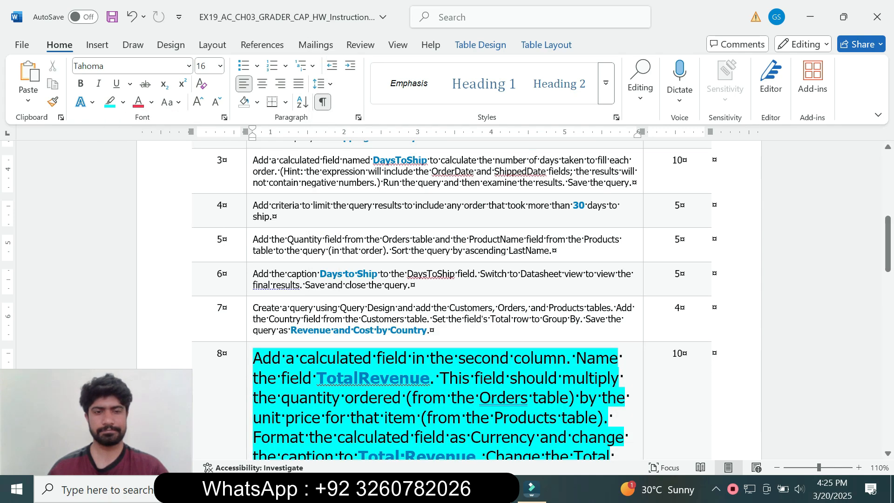
{"action": "left_click_drag", "start_coordinate": [888, 244], "coordinate": [887, 265]}
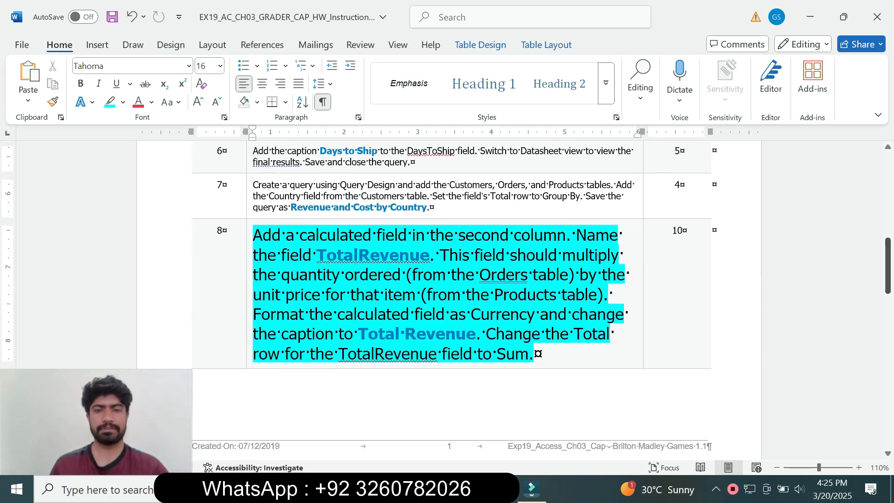
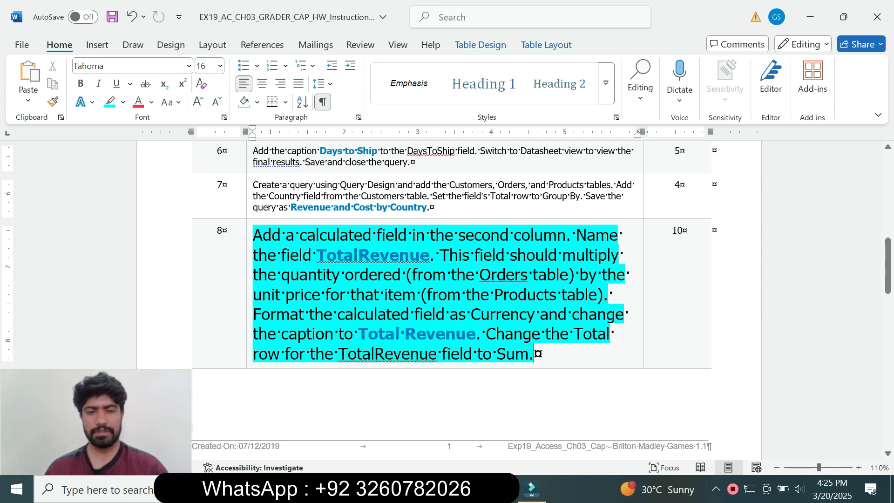
Review the calculated field instruction in step 8 and copy the field name TotalRevenue.
{"action": "left_click_drag", "start_coordinate": [253, 235], "coordinate": [429, 255]}
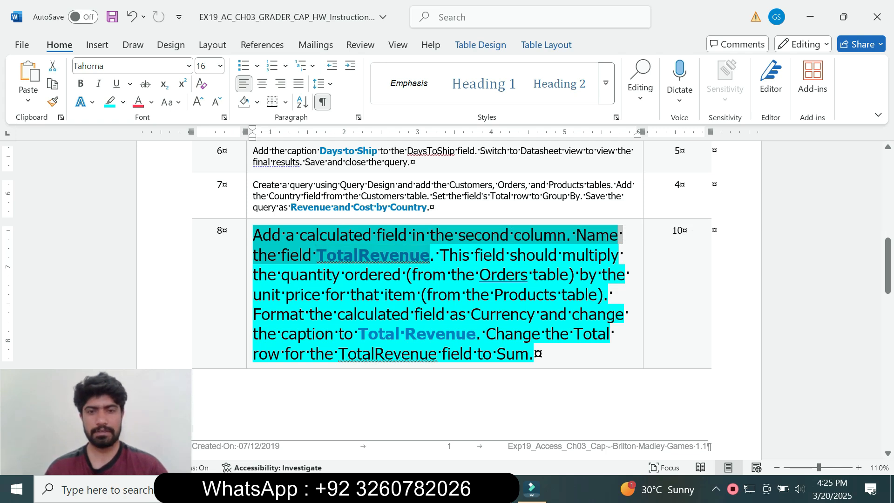
{"action": "left_click", "coordinate": [430, 235]}
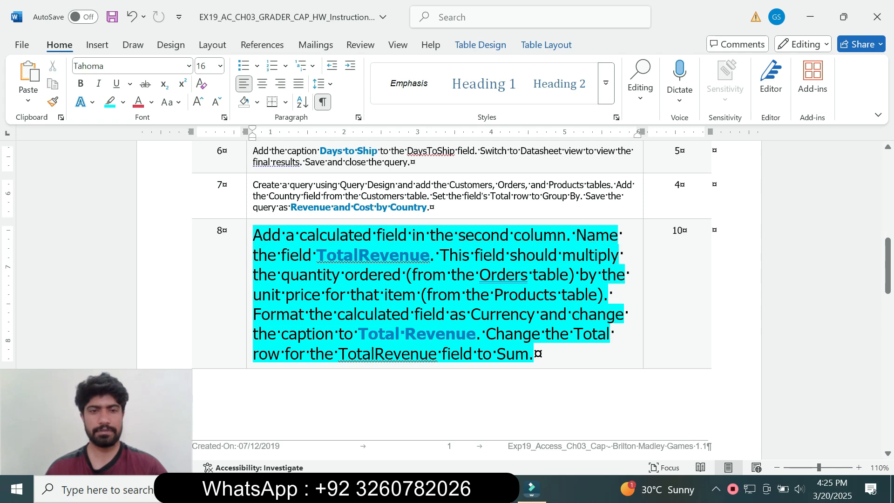
{"action": "left_click_drag", "start_coordinate": [317, 255], "coordinate": [430, 254]}
{"action": "key", "text": "ctrl+c"}
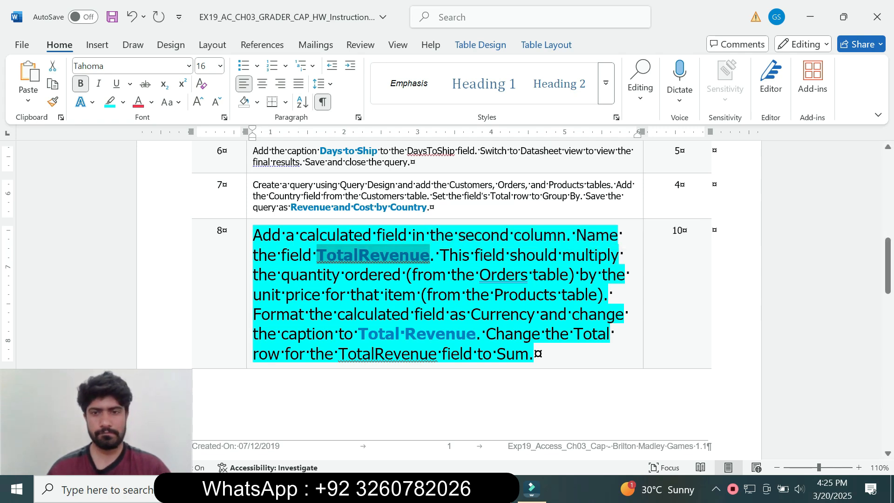
Switch to Access and enter TotalRevenue: as the field in the query's second column, rechecking step 8 in Word.
{"action": "key", "text": "alt+Tab"}
{"action": "left_click", "coordinate": [344, 359]}
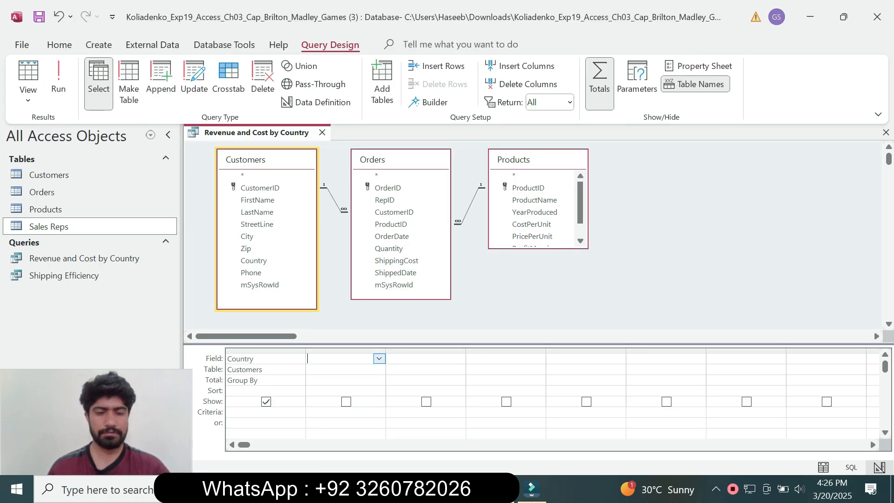
{"action": "key", "text": "ctrl+v"}
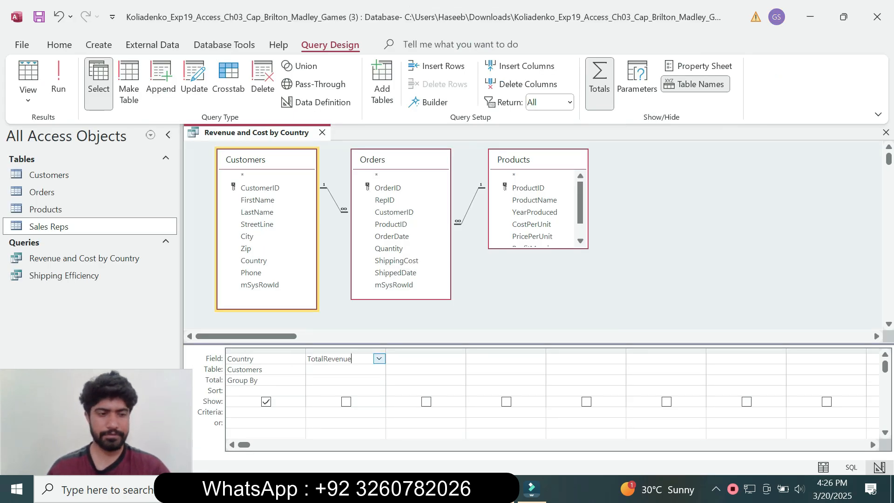
{"action": "key", "text": "alt+Tab"}
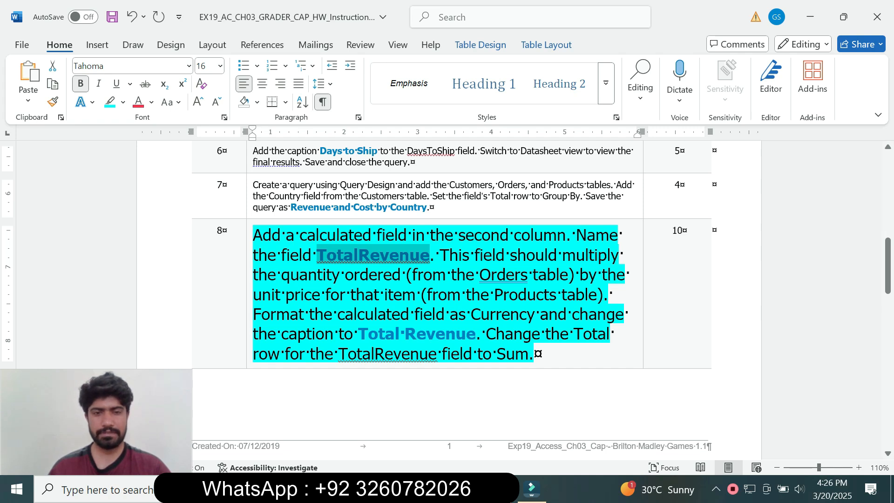
{"action": "key", "text": "alt+Tab"}
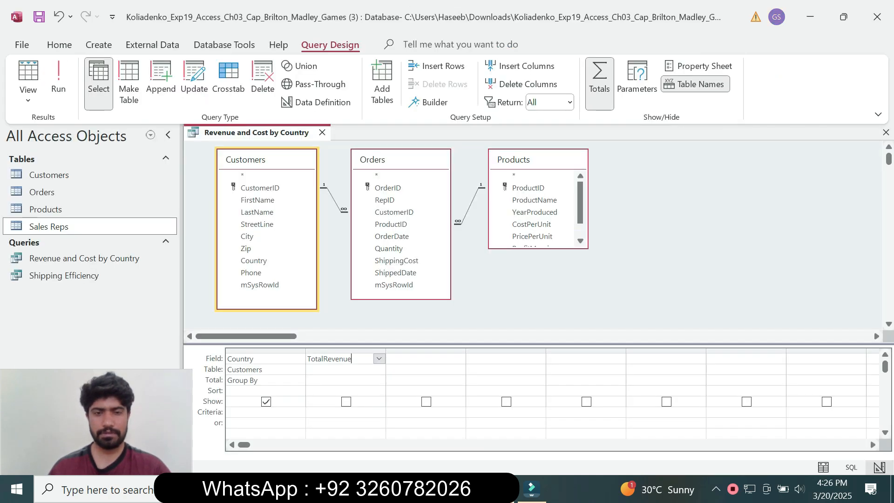
{"action": "type", "text": ":"}
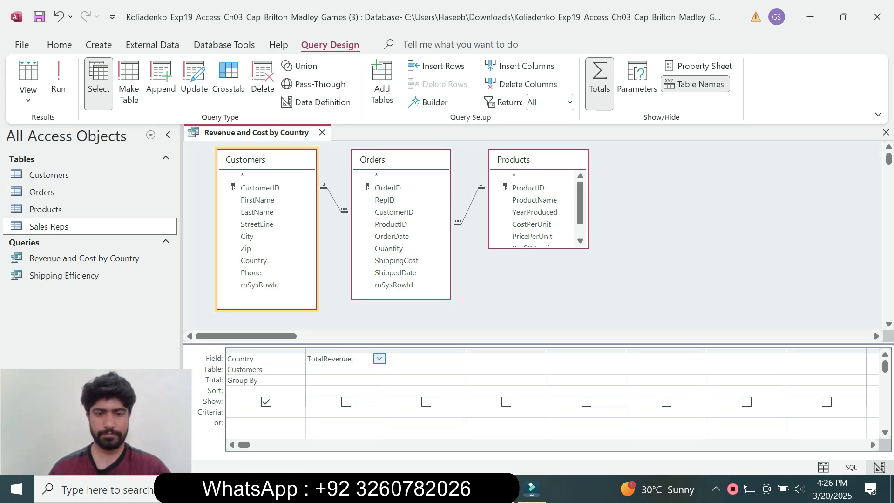
{"action": "key", "text": "shift+F10"}
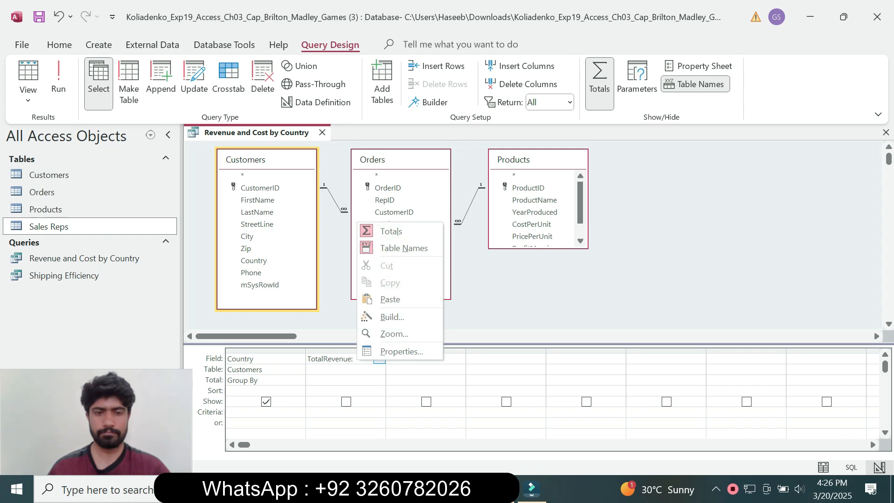
{"action": "key", "text": "Up"}
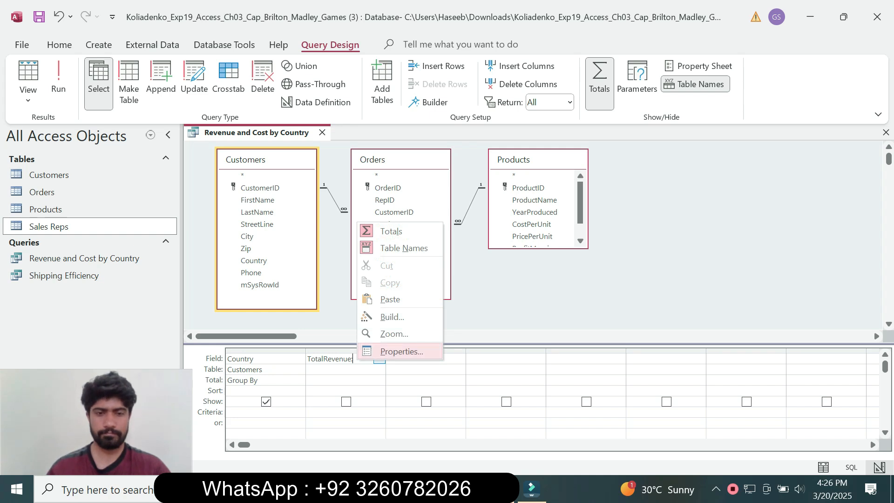
{"action": "key", "text": "Escape"}
{"action": "key", "text": "shift+Left"}
{"action": "key", "text": "shift+Left"}
{"action": "key", "text": "shift+Left"}
{"action": "key", "text": "shift+Left"}
{"action": "key", "text": "shift+Left"}
{"action": "key", "text": "shift+Left"}
{"action": "key", "text": "shift+Left"}
{"action": "key", "text": "shift+Left"}
{"action": "key", "text": "shift+Left"}
{"action": "key", "text": "shift+Left"}
{"action": "key", "text": "shift+Left"}
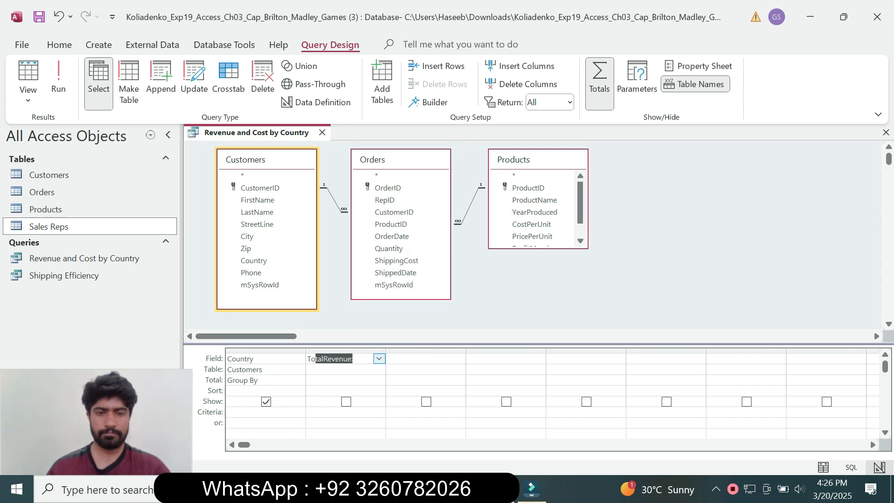
{"action": "key", "text": "BackSpace"}
{"action": "key", "text": "BackSpace"}
{"action": "key", "text": "BackSpace"}
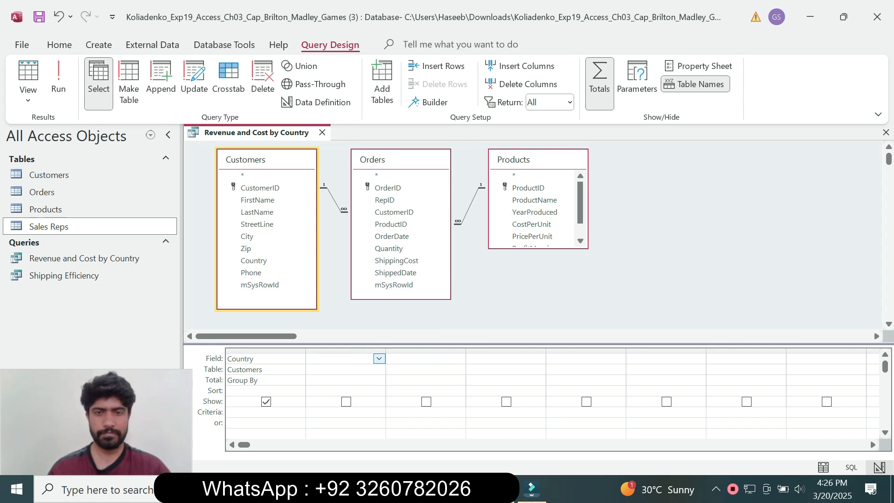
{"action": "key", "text": "shift+F10"}
{"action": "key", "text": "Up"}
{"action": "key", "text": "Up"}
{"action": "key", "text": "Up"}
{"action": "key", "text": "Return"}
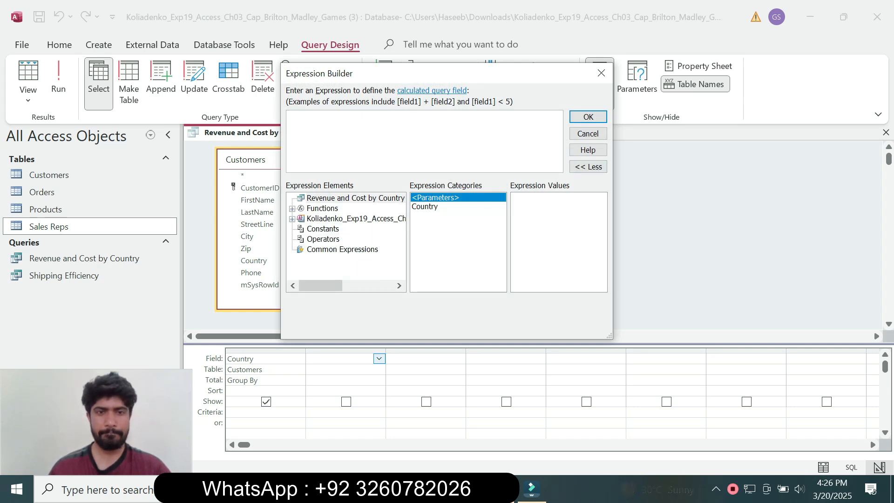
{"action": "left_click", "coordinate": [588, 117]}
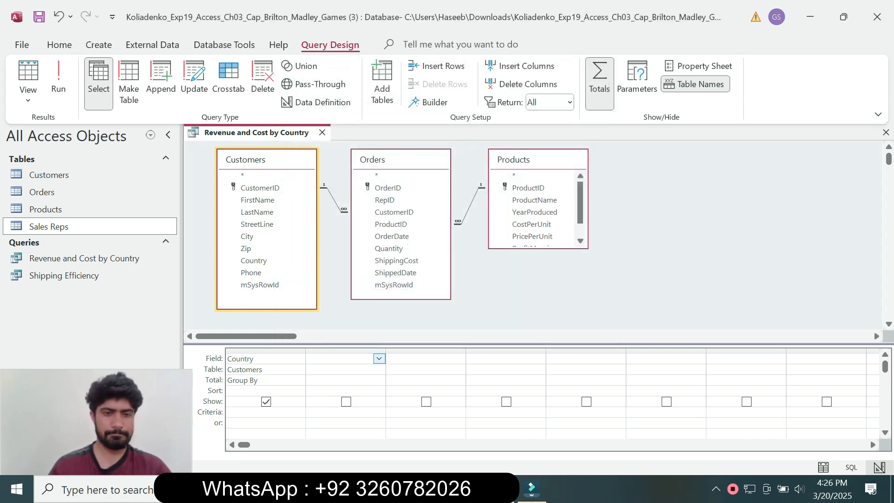
{"action": "key", "text": "ctrl+v"}
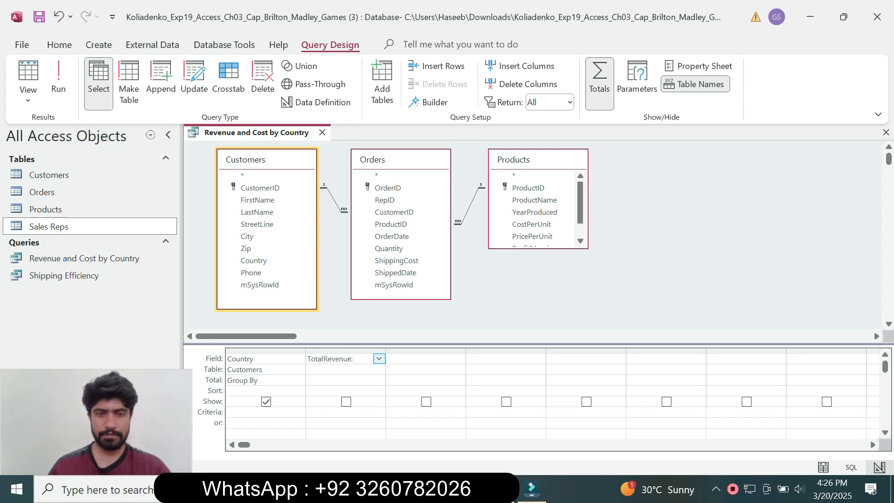
Open the Expression Builder for the TotalRevenue field and expand the database's Tables list, rechecking the formula instruction in Word.
{"action": "right_click", "coordinate": [362, 358]}
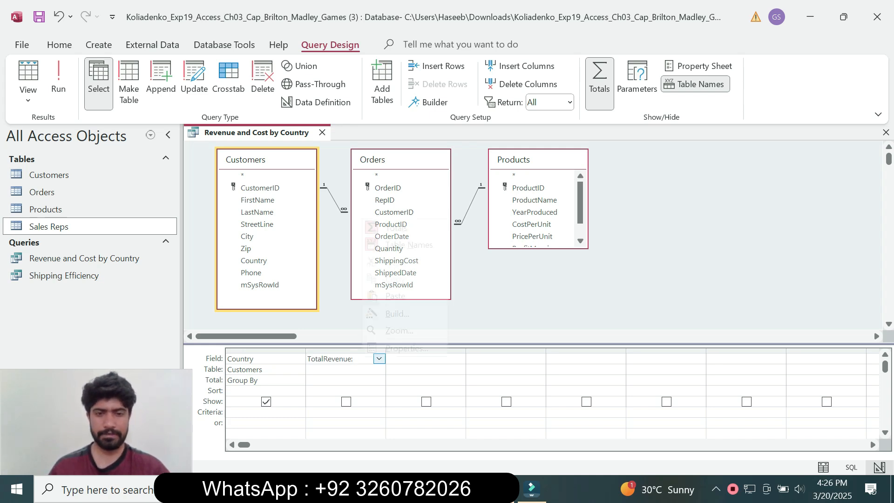
{"action": "left_click", "coordinate": [397, 314]}
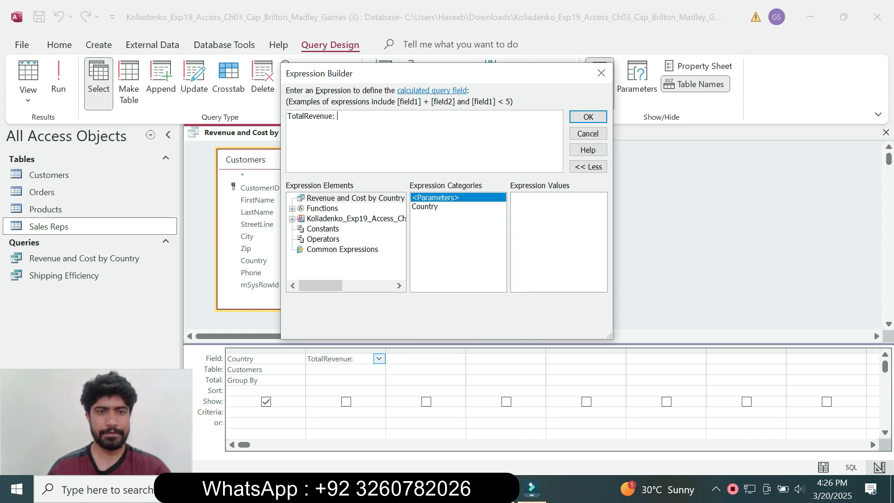
{"action": "left_click", "coordinate": [292, 219]}
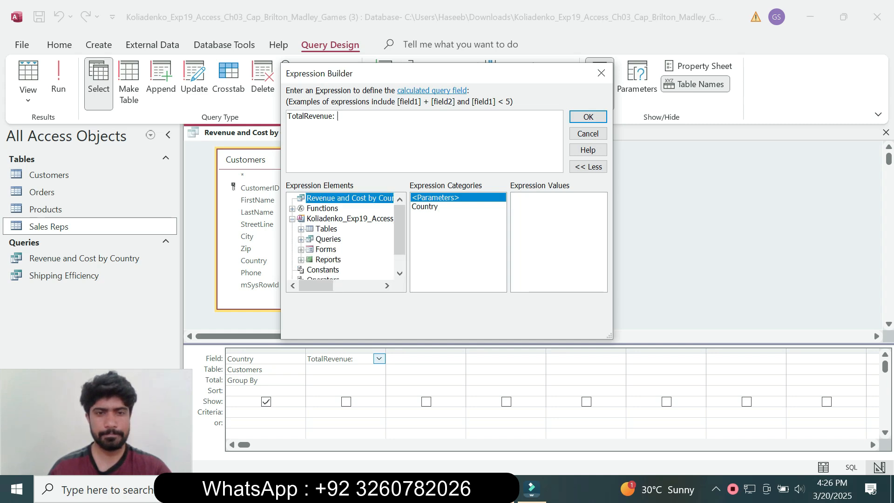
{"action": "key", "text": "alt+Tab"}
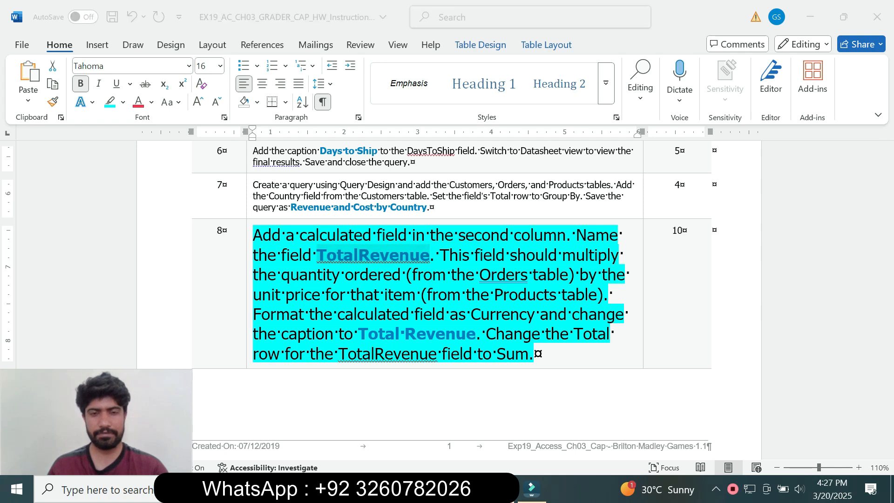
{"action": "key", "text": "alt+Tab"}
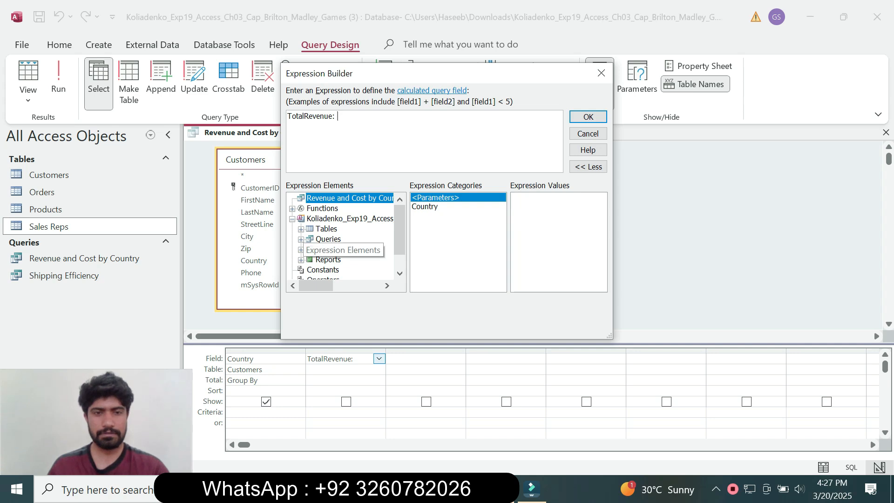
{"action": "left_click", "coordinate": [301, 229]}
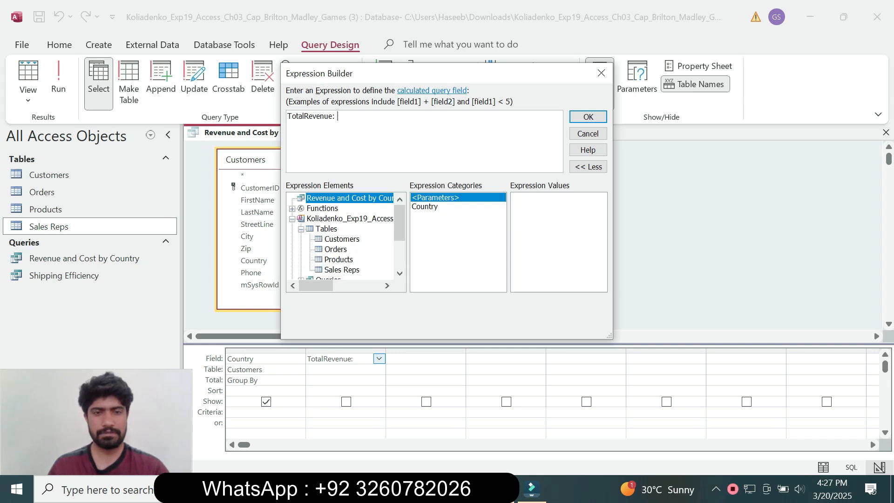
Insert the Orders table's Quantity field into the TotalRevenue expression, remove the «Expr» placeholder and append a multiplication operator.
{"action": "left_click", "coordinate": [336, 249]}
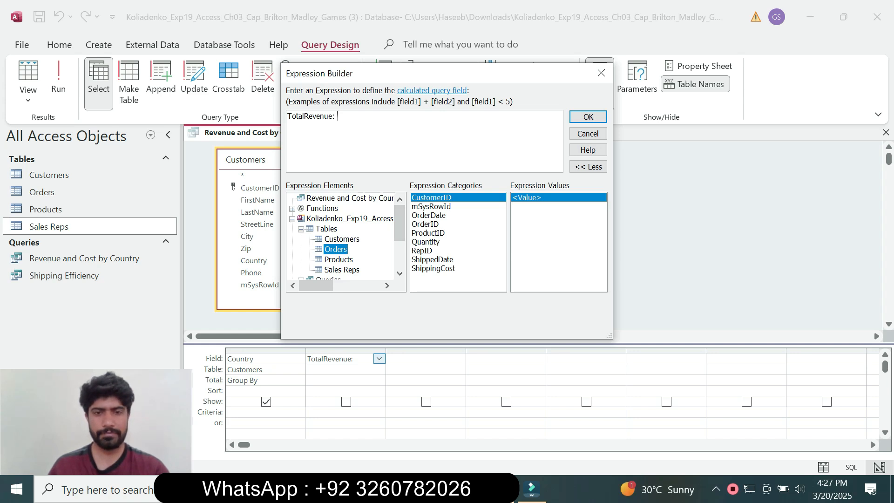
{"action": "double_click", "coordinate": [425, 242]}
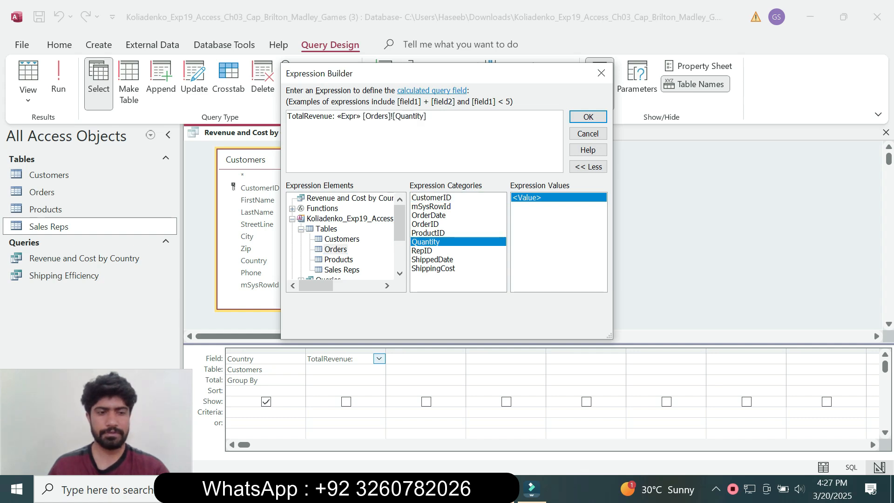
{"action": "left_click", "coordinate": [348, 117]}
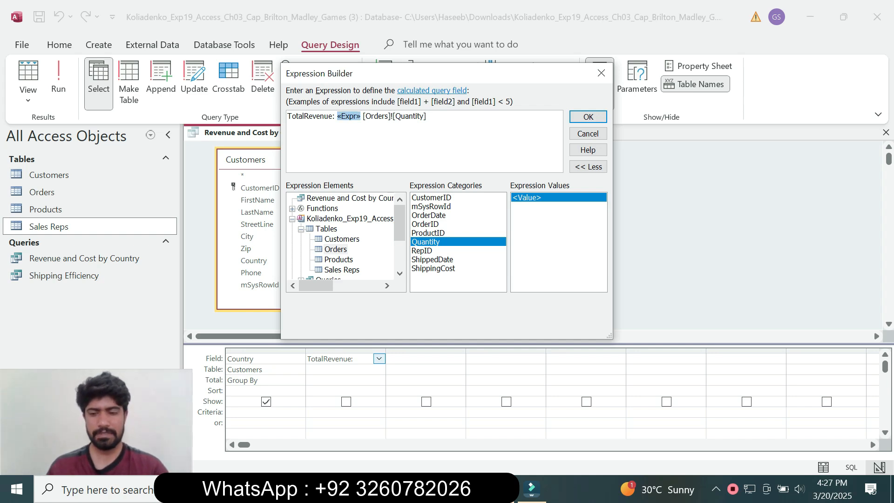
{"action": "key", "text": "Delete"}
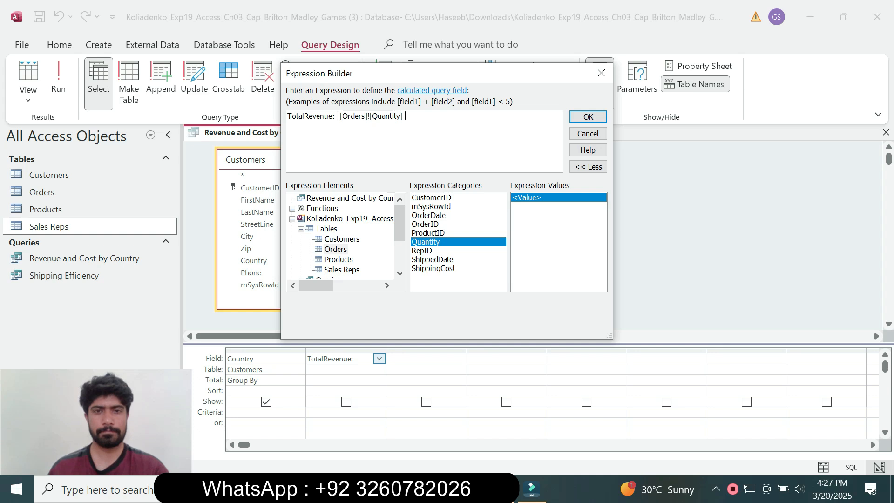
{"action": "type", "text": "*"}
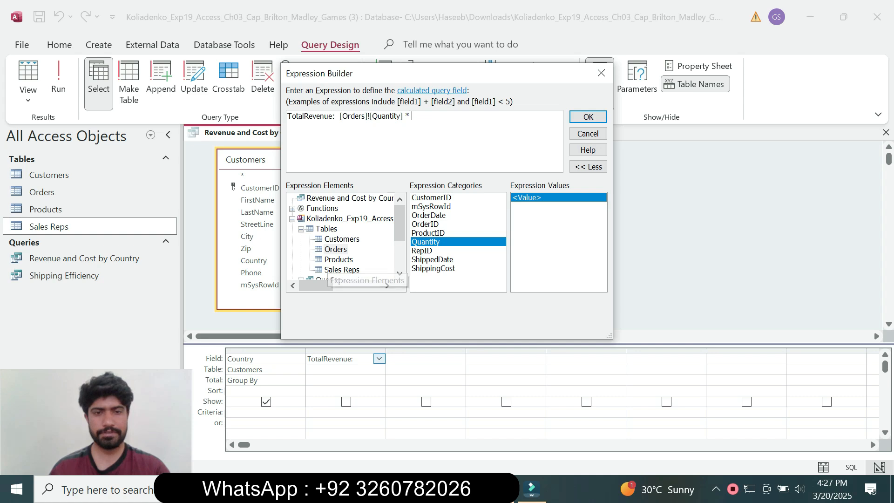
Complete the TotalRevenue expression with the Products table's PricePerUnit field, rechecking the formula instruction in Word, and accept the expression.
{"action": "left_click", "coordinate": [339, 259]}
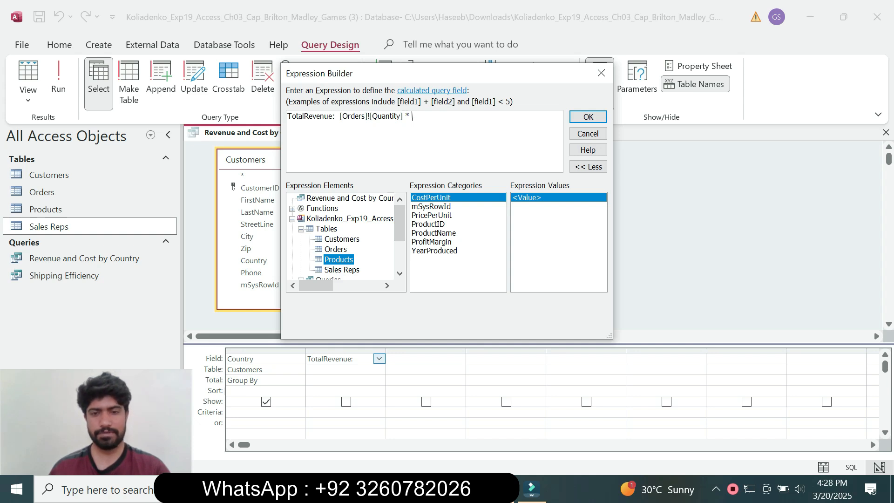
{"action": "key", "text": "alt+Tab"}
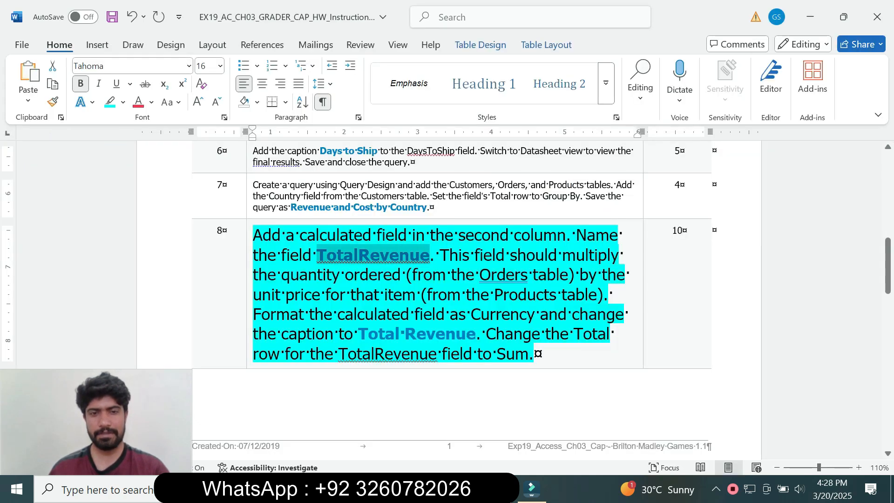
{"action": "left_click_drag", "start_coordinate": [281, 275], "coordinate": [404, 275]}
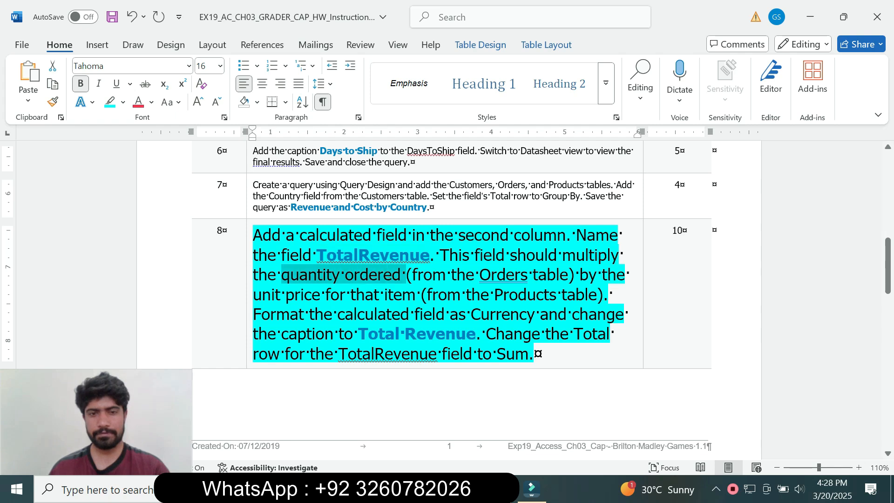
{"action": "left_click", "coordinate": [355, 294]}
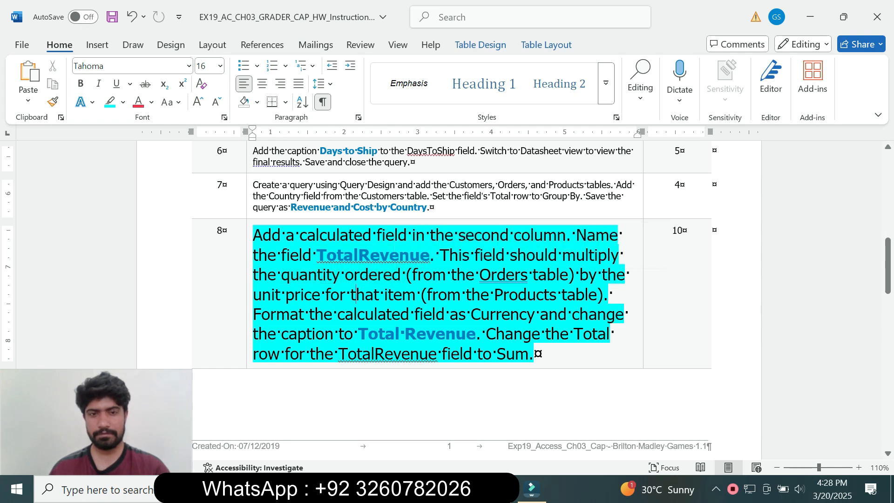
{"action": "left_click_drag", "start_coordinate": [281, 294], "coordinate": [383, 294]}
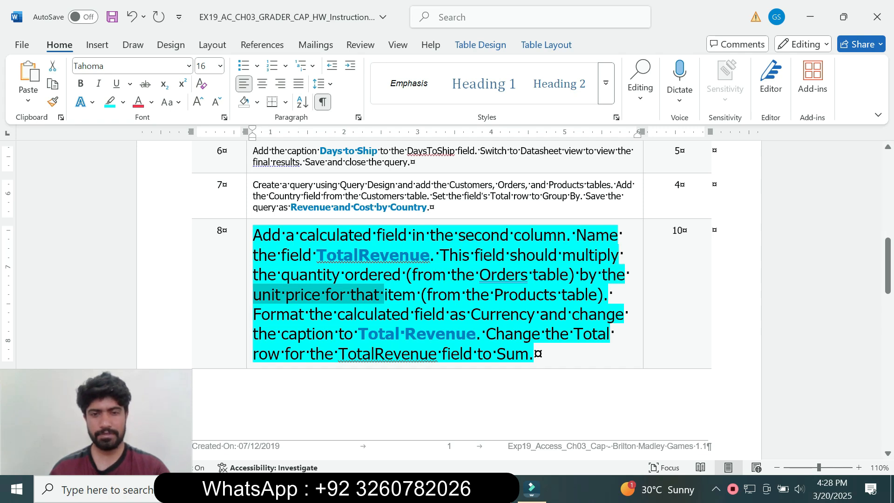
{"action": "key", "text": "alt+Tab"}
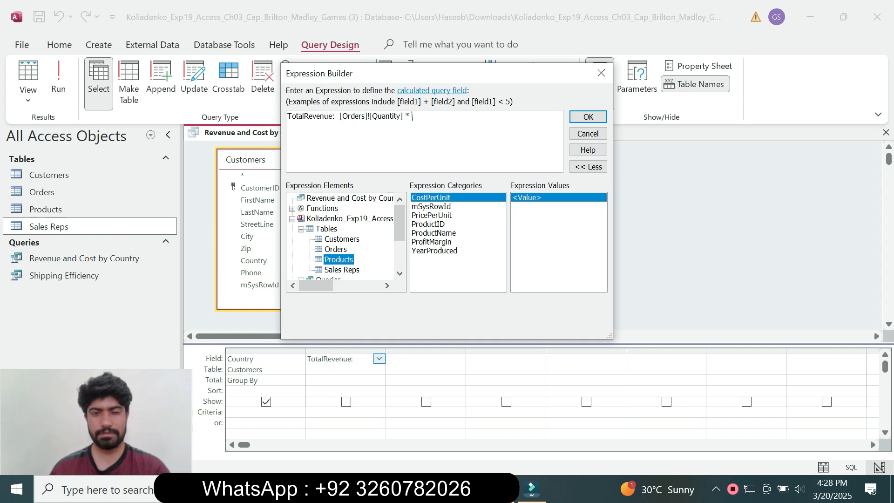
{"action": "double_click", "coordinate": [432, 215]}
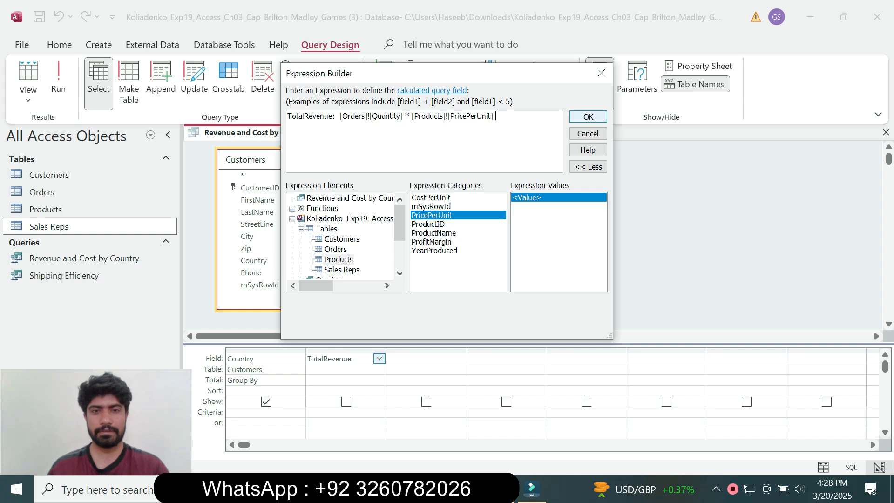
{"action": "key", "text": "Return"}
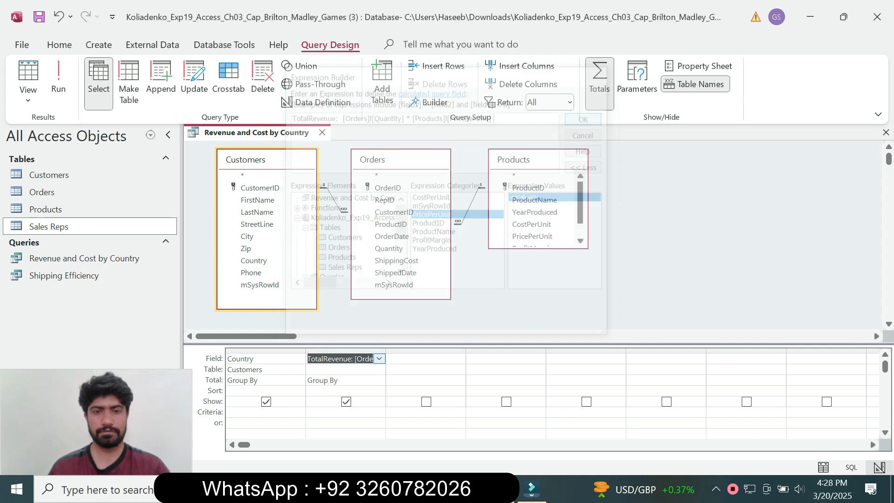
Recheck step 8 in Word and set the TotalRevenue field's format to Currency in Access.
{"action": "key", "text": "alt+Tab"}
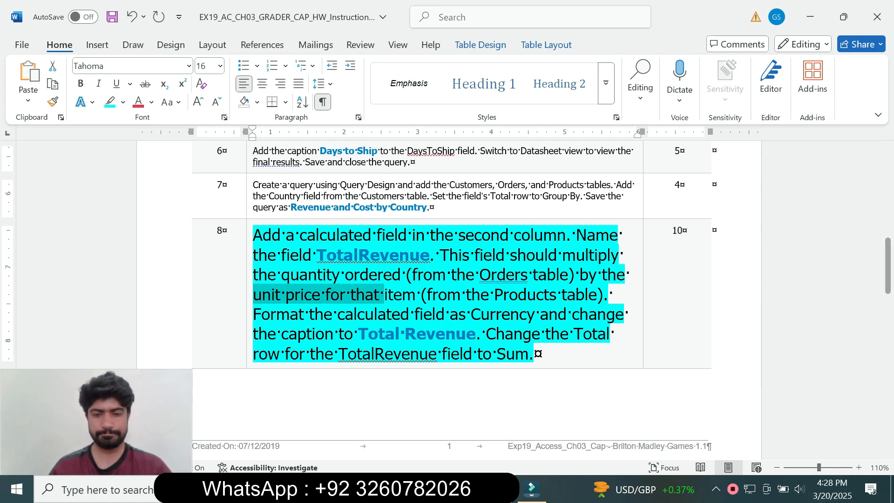
{"action": "left_click", "coordinate": [462, 489]}
{"action": "mouse_move", "coordinate": [462, 489]}
{"action": "right_click", "coordinate": [338, 359]}
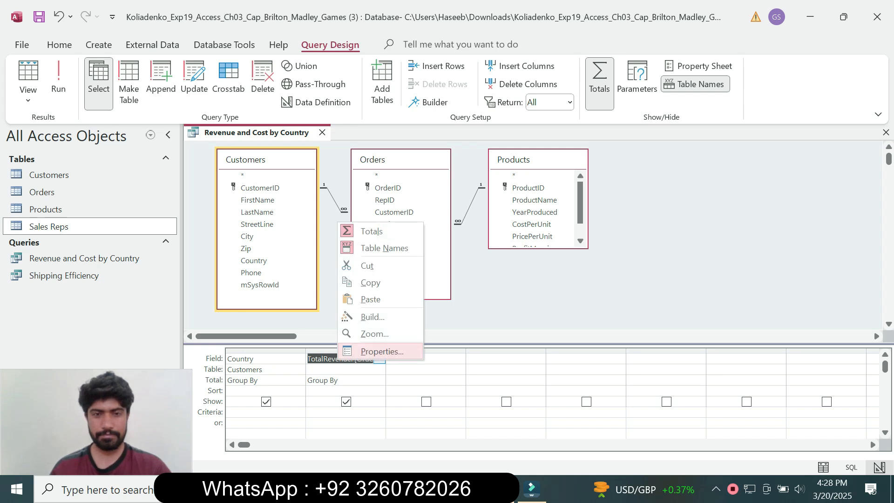
{"action": "left_click", "coordinate": [381, 352]}
{"action": "left_click", "coordinate": [844, 204]}
{"action": "left_click", "coordinate": [882, 202]}
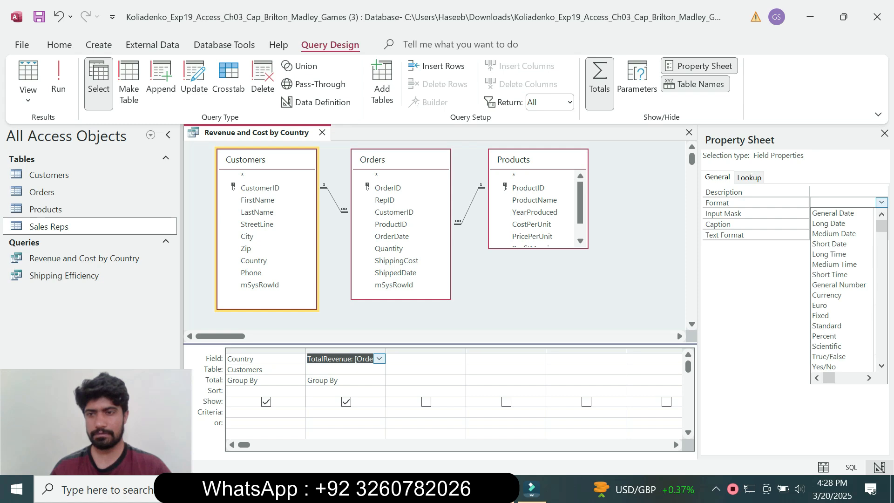
{"action": "left_click", "coordinate": [827, 295]}
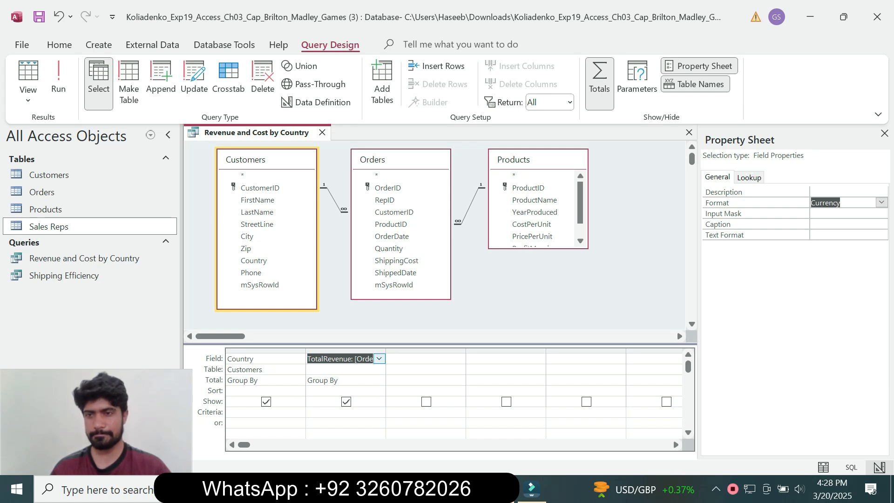
Copy Total Revenue from step 8 in Word and paste it as the TotalRevenue field's caption in Access.
{"action": "key", "text": "alt+Tab"}
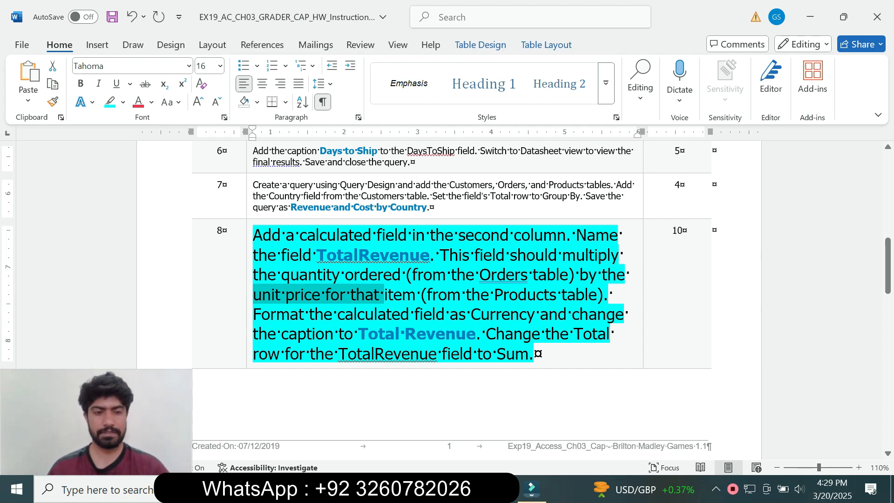
{"action": "left_click_drag", "start_coordinate": [358, 334], "coordinate": [476, 334]}
{"action": "key", "text": "ctrl+c"}
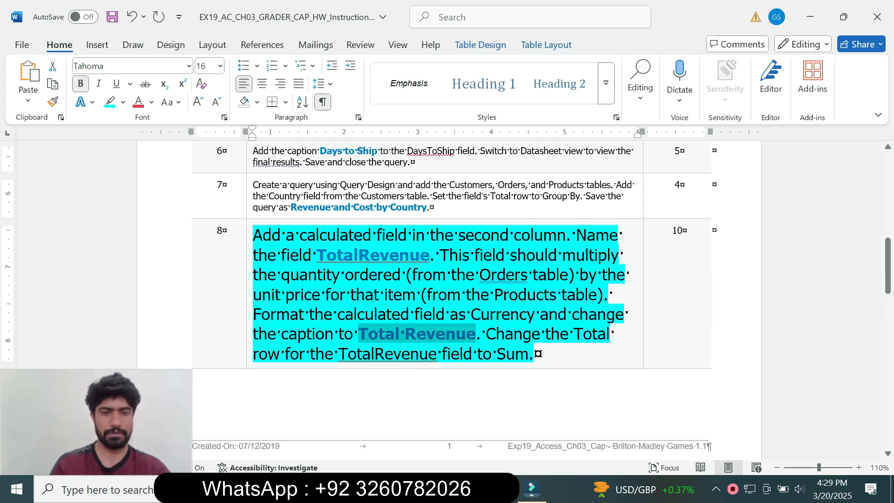
{"action": "key", "text": "alt+Tab"}
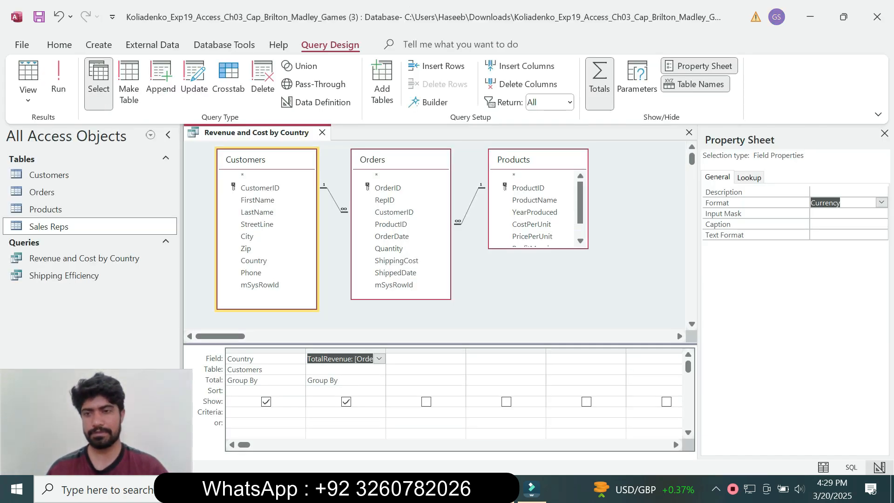
{"action": "key", "text": "ctrl+v"}
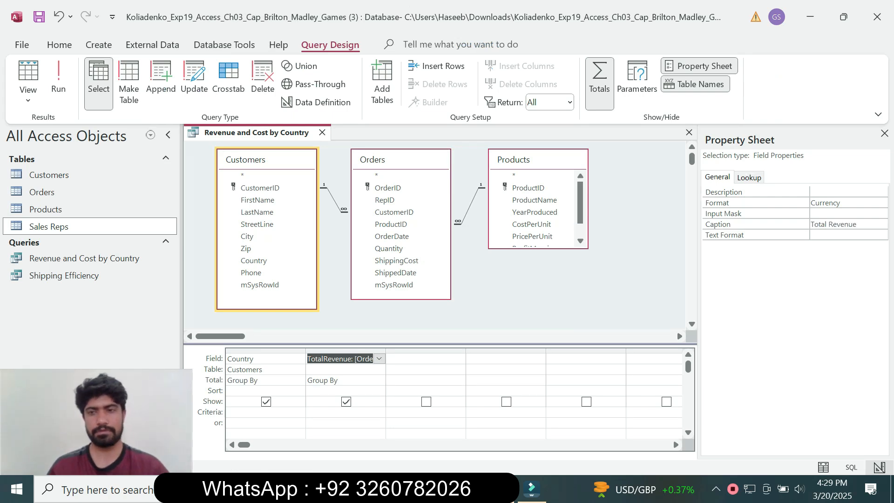
Recheck step 8 in Word and set the TotalRevenue field's Total row to Sum in the query grid.
{"action": "key", "text": "alt+Tab"}
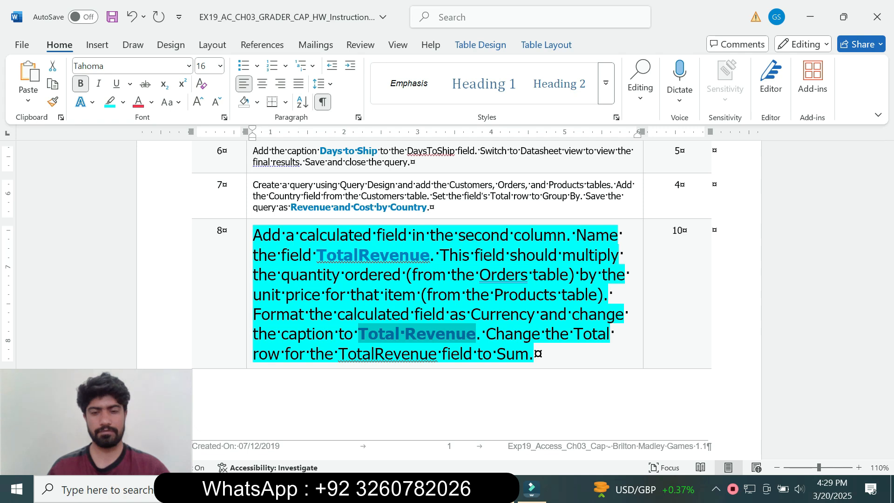
{"action": "left_click", "coordinate": [503, 415]}
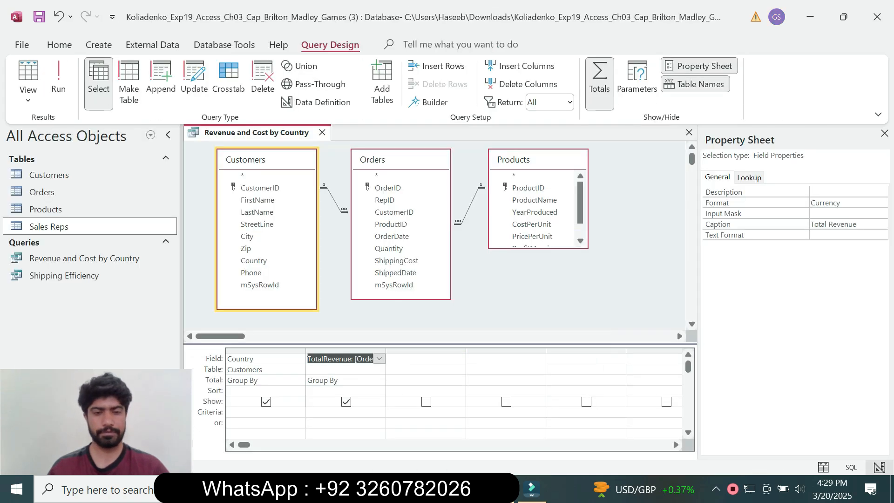
{"action": "left_click", "coordinate": [341, 391]}
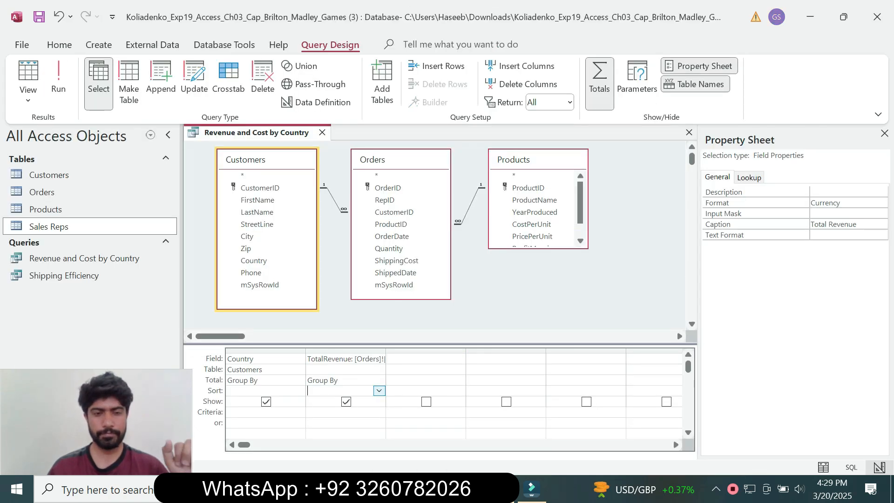
{"action": "left_click", "coordinate": [379, 391]}
{"action": "left_click", "coordinate": [379, 391]}
{"action": "left_click", "coordinate": [379, 380]}
{"action": "left_click", "coordinate": [379, 380]}
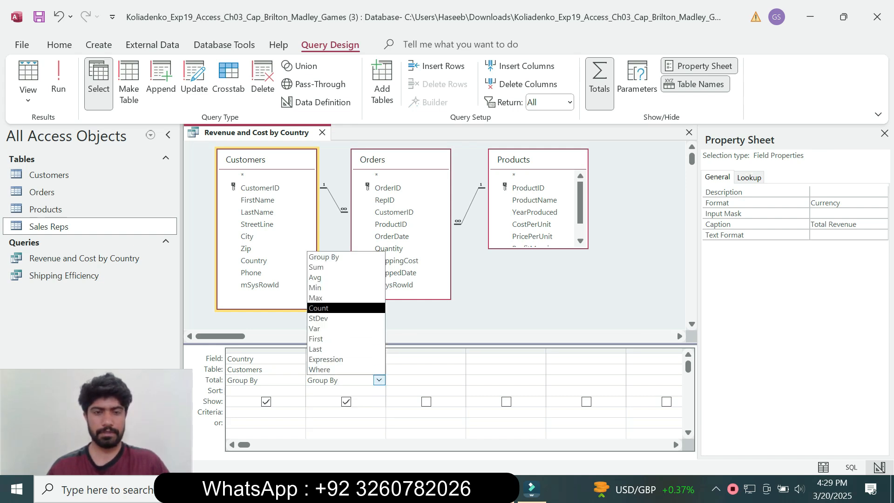
{"action": "left_click", "coordinate": [326, 267]}
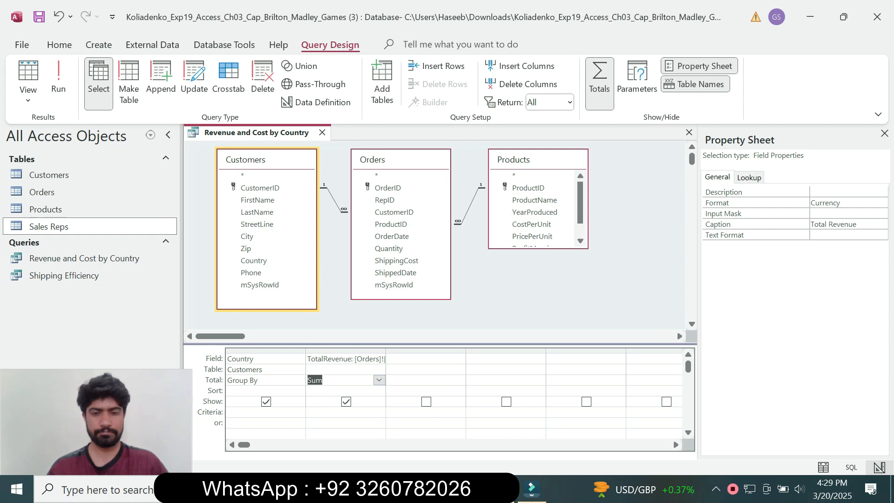
Switch to Word, reset the step 8 instruction text to font size 9 and remove its highlighting.
{"action": "left_click", "coordinate": [463, 489]}
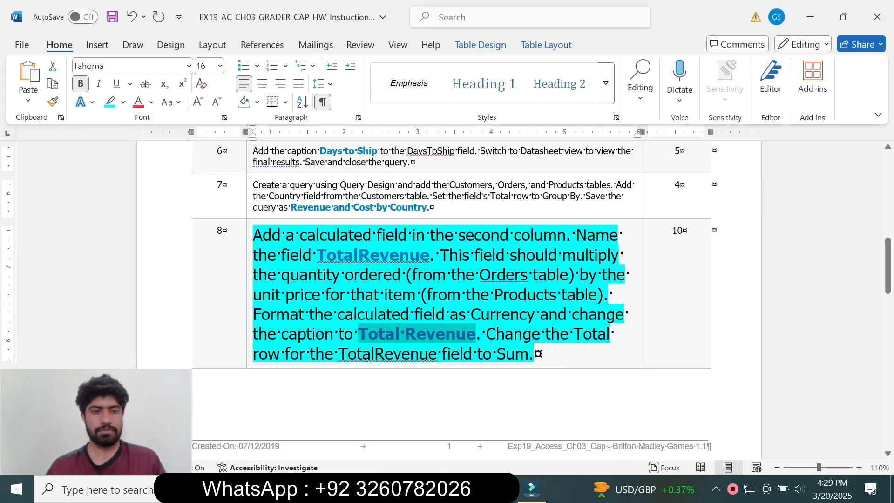
{"action": "left_click", "coordinate": [253, 314]}
{"action": "left_click", "coordinate": [250, 314]}
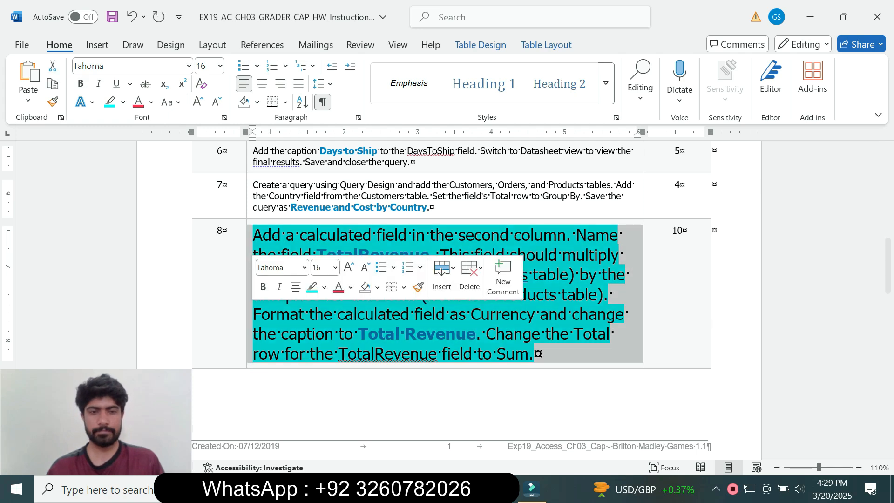
{"action": "left_click", "coordinate": [335, 268]}
{"action": "left_click", "coordinate": [325, 27]}
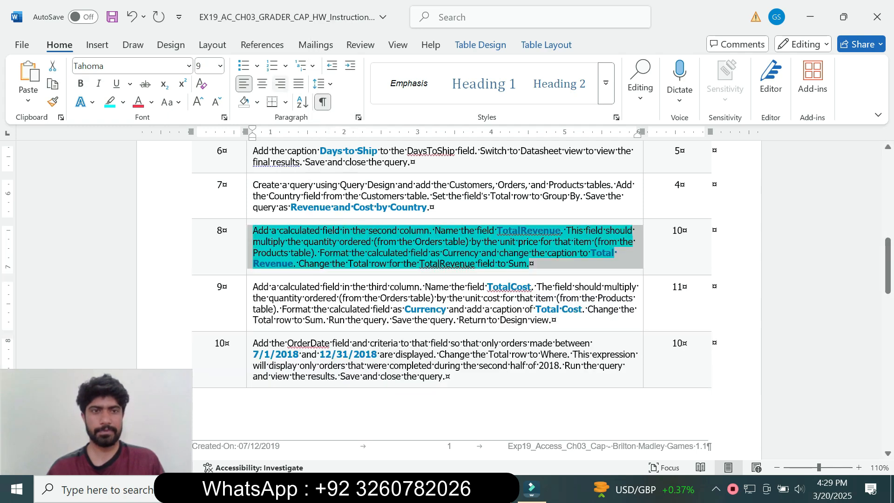
{"action": "left_click", "coordinate": [123, 102]}
{"action": "left_click", "coordinate": [144, 214]}
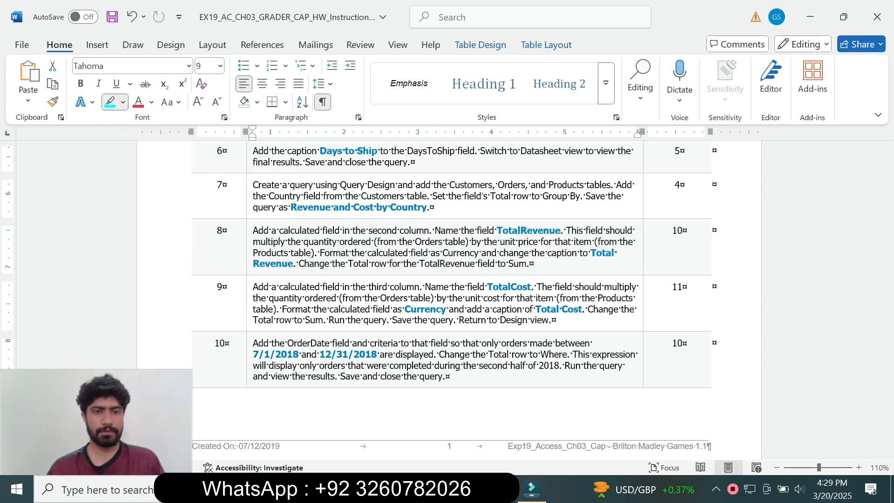
Highlight the instruction text of steps 1 through 8 in yellow, then return to the document's title.
{"action": "left_click_drag", "start_coordinate": [888, 265], "coordinate": [889, 187]}
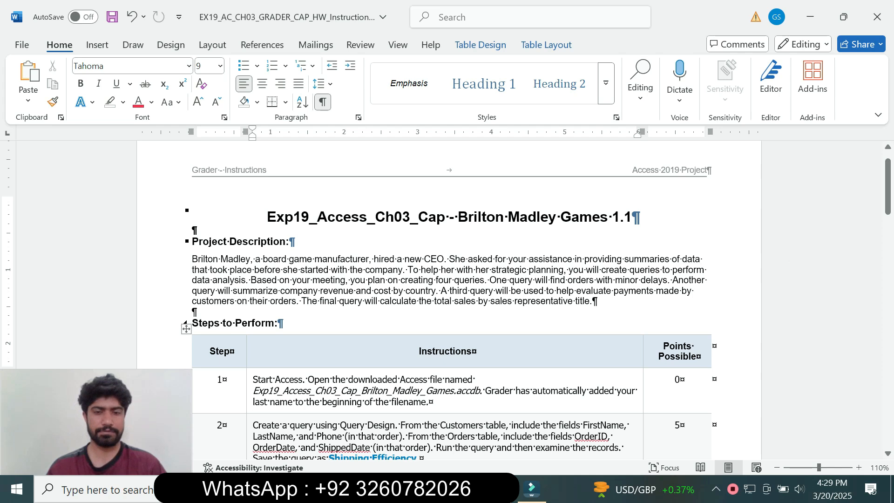
{"action": "key", "text": "alt+Tab"}
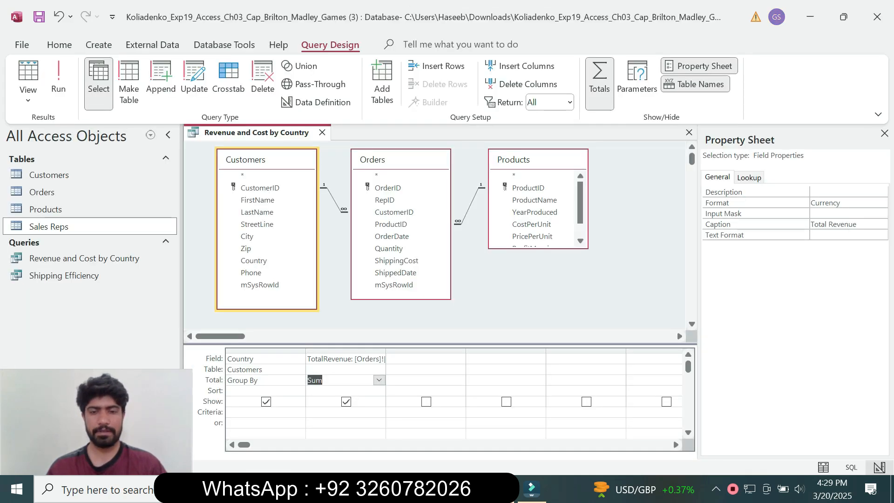
{"action": "key", "text": "alt+Tab"}
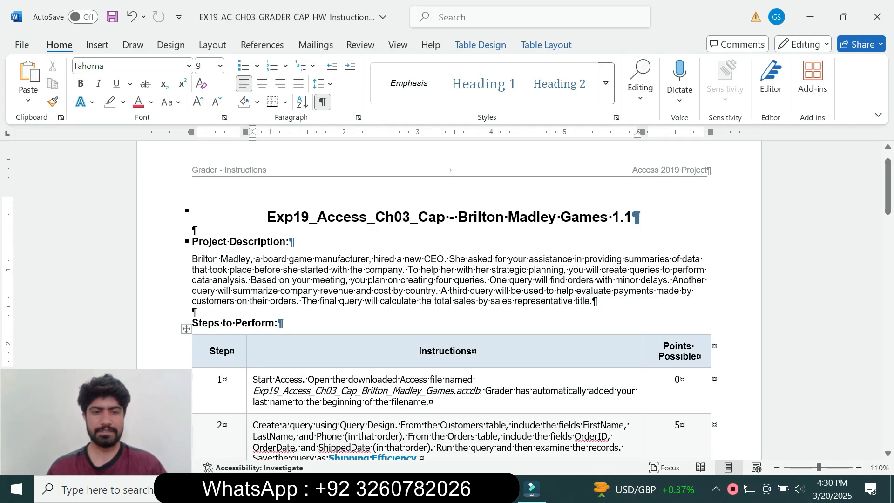
{"action": "left_click_drag", "start_coordinate": [336, 391], "coordinate": [339, 445]}
{"action": "left_click_drag", "start_coordinate": [336, 391], "coordinate": [463, 447]}
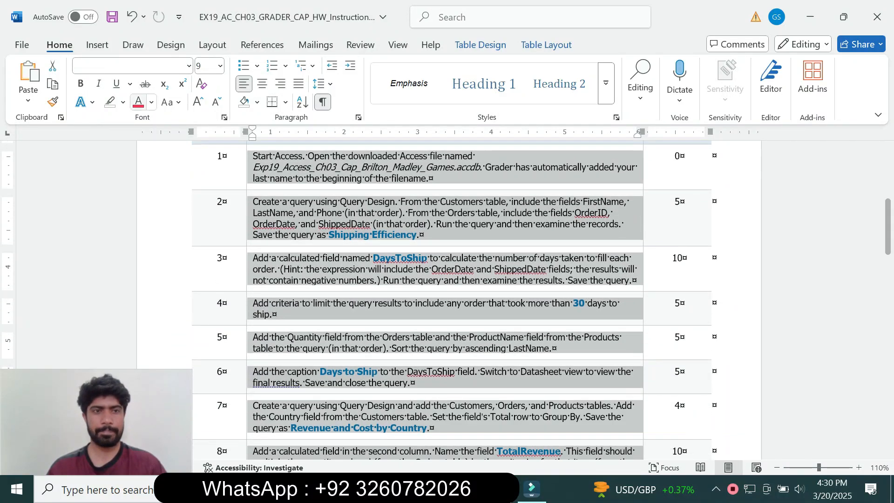
{"action": "left_click", "coordinate": [123, 102]}
{"action": "left_click", "coordinate": [115, 149]}
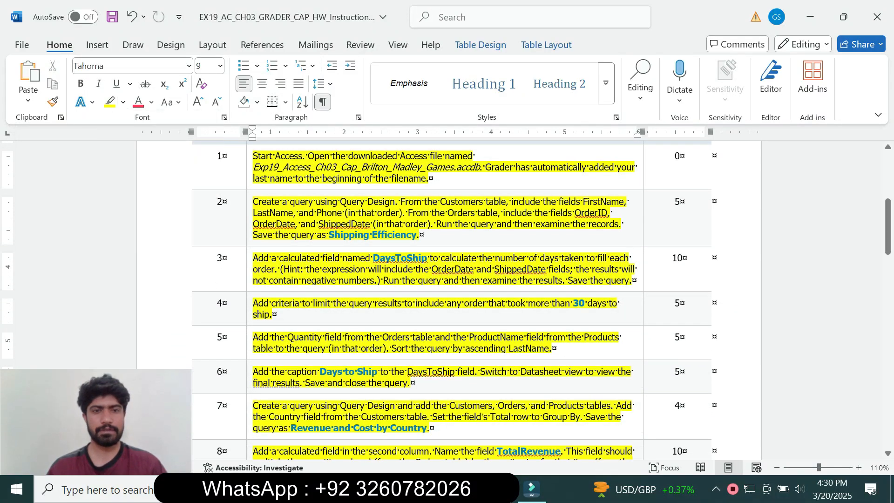
{"action": "left_click_drag", "start_coordinate": [888, 228], "coordinate": [888, 182]}
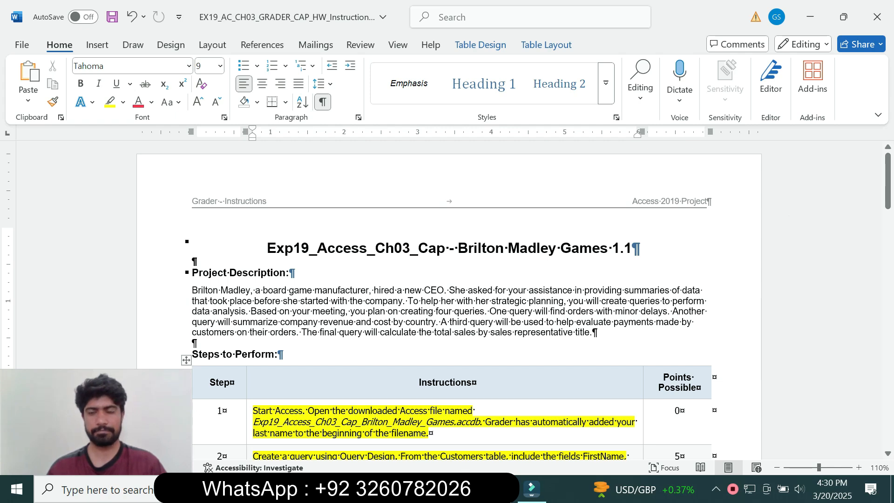
{"action": "left_click", "coordinate": [633, 248]}
{"action": "mouse_move", "coordinate": [889, 182]}
{"action": "left_mouse_down"}
{"action": "mouse_move", "coordinate": [888, 202]}
{"action": "mouse_move", "coordinate": [888, 181]}
{"action": "left_mouse_up"}
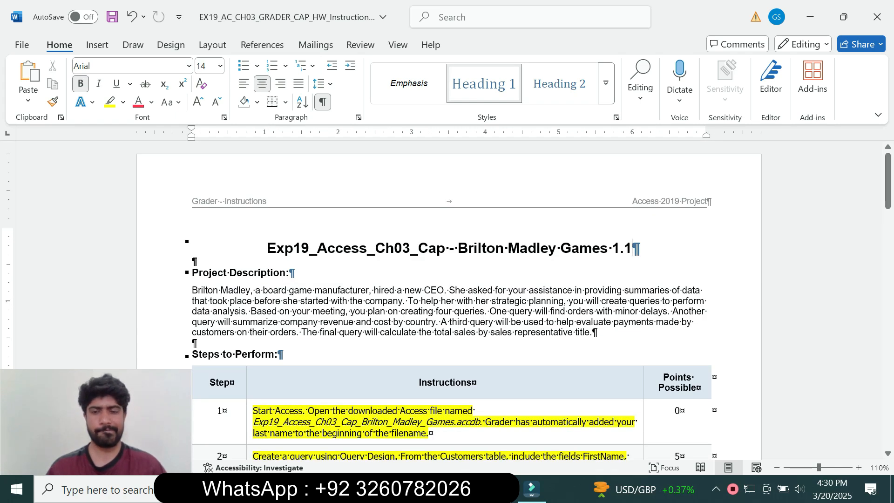